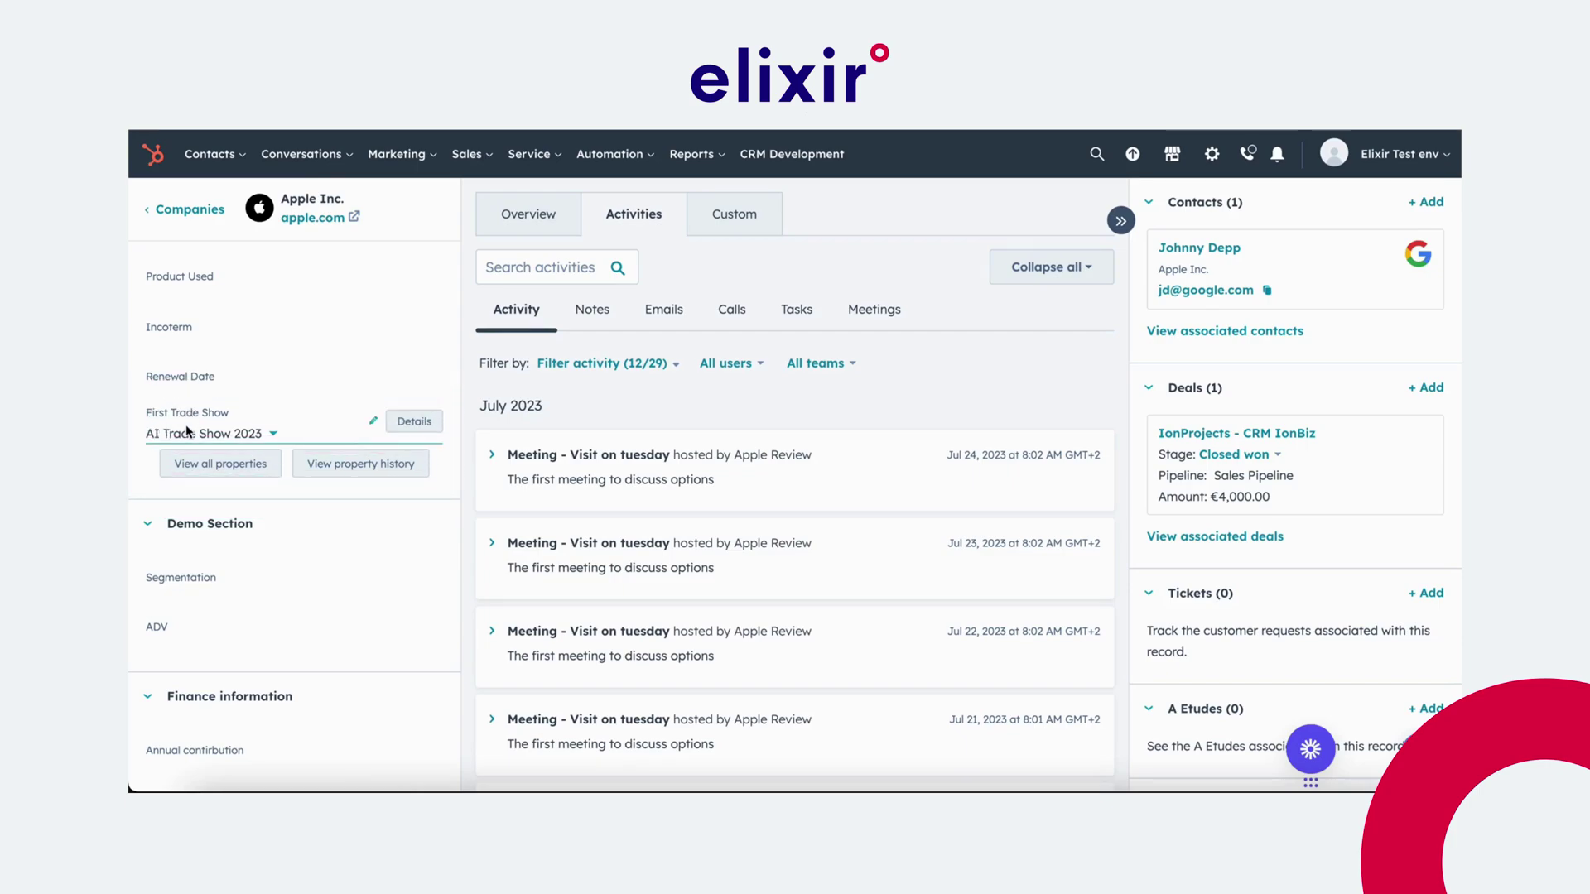
Review the available First Trade Show options on the Apple Inc. company record without changing the selection.
{"action": "left_click", "coordinate": [184, 437]}
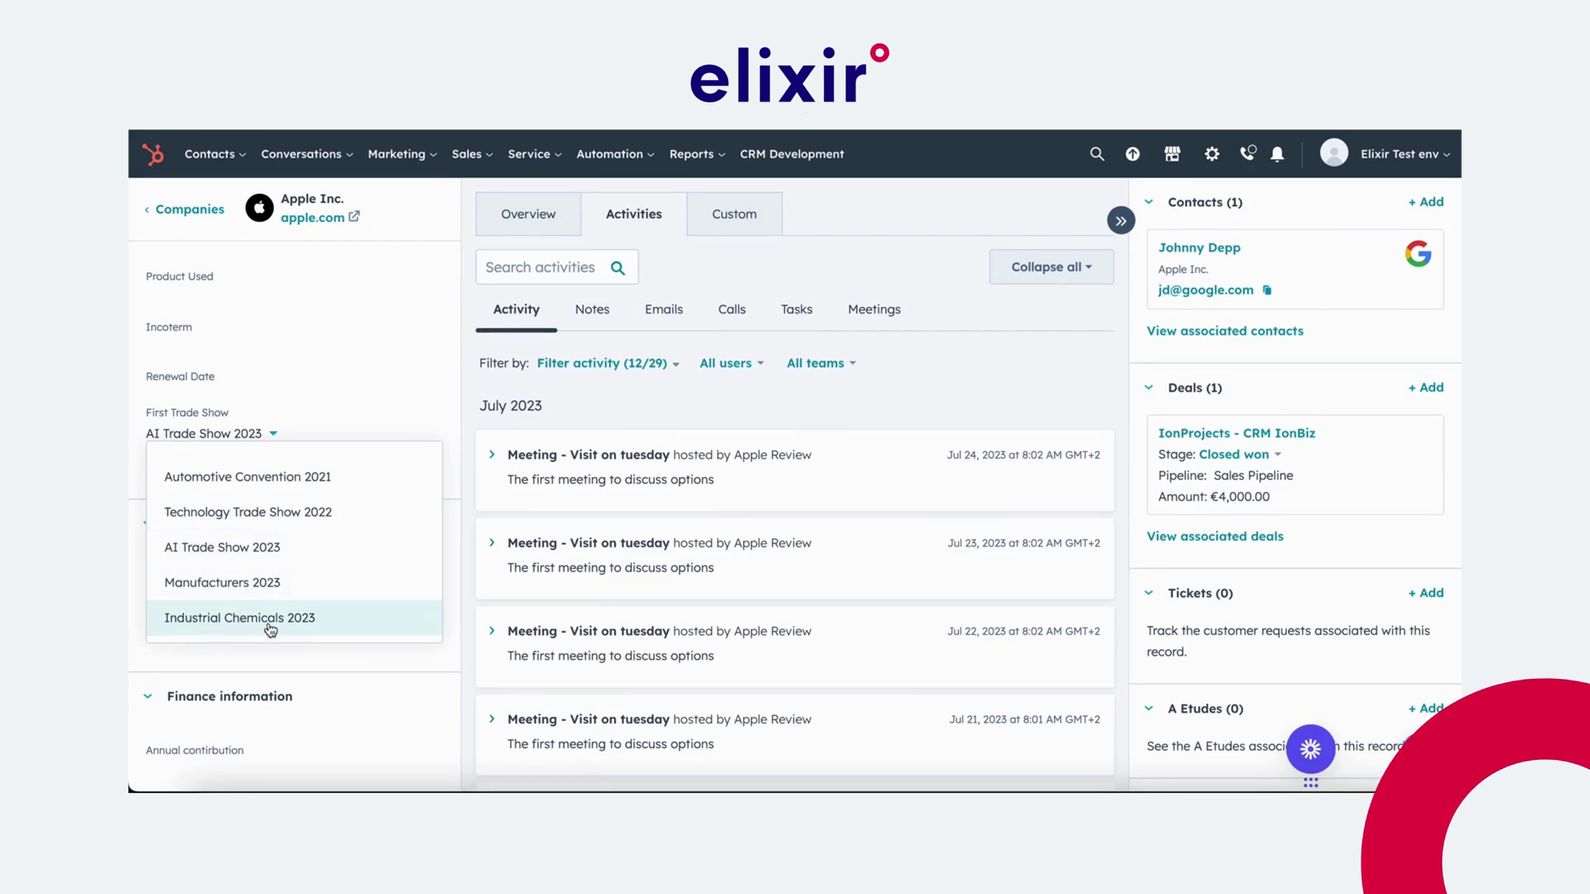
{"action": "left_click", "coordinate": [143, 433]}
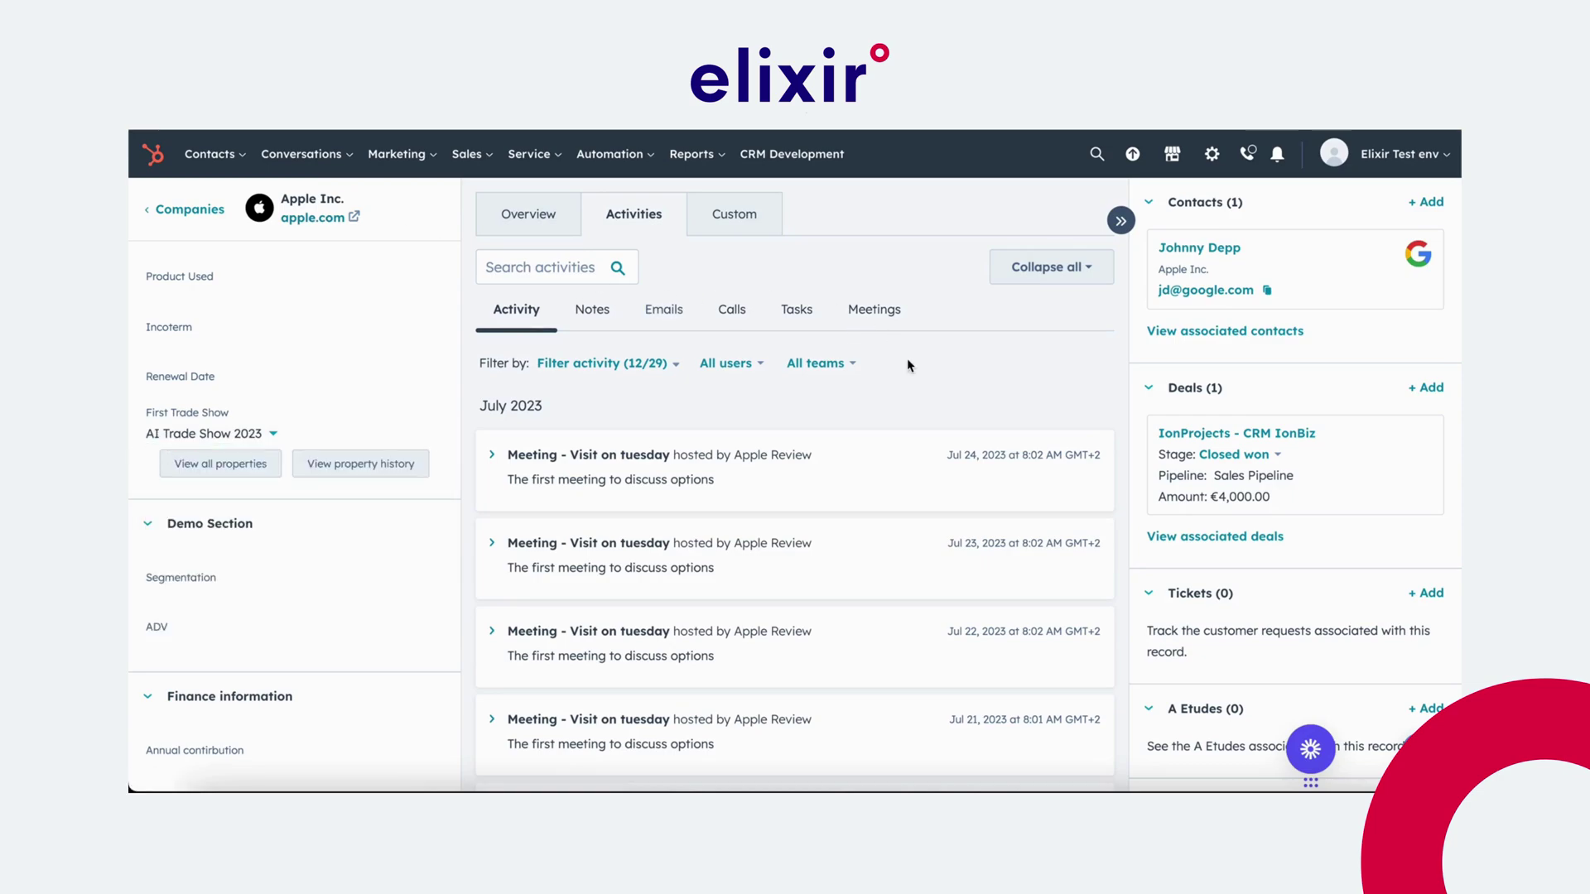
{"action": "scroll", "coordinate": [355, 290], "scroll_direction": "up", "scroll_amount": 1}
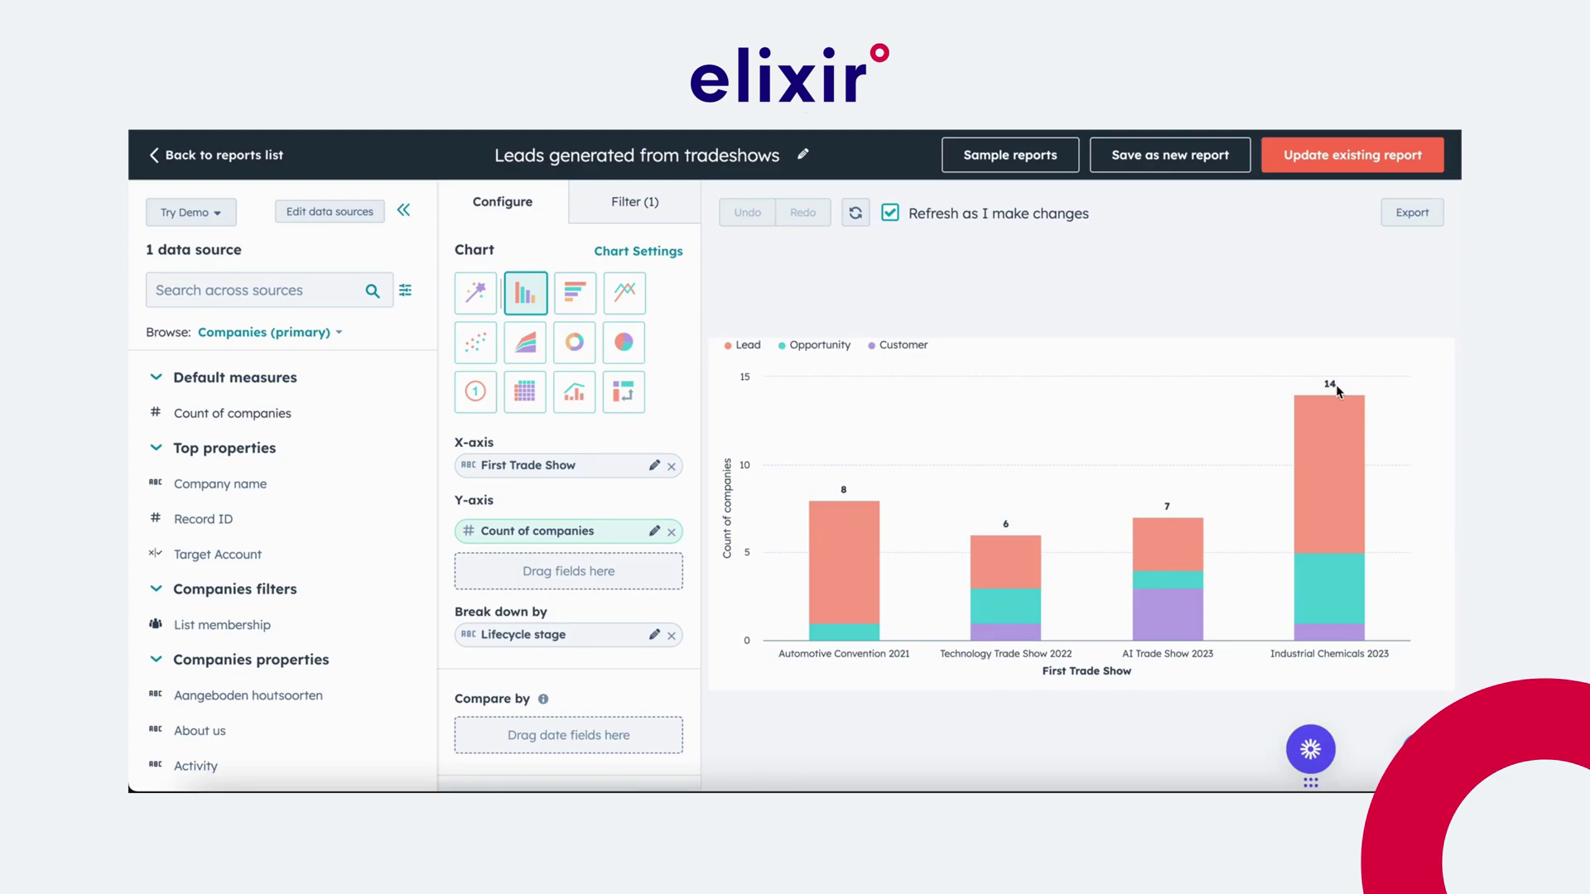
Examine the lifecycle stage breakdown of each trade show's bar in the "Leads generated from tradeshows" report.
{"action": "mouse_move", "coordinate": [1322, 625]}
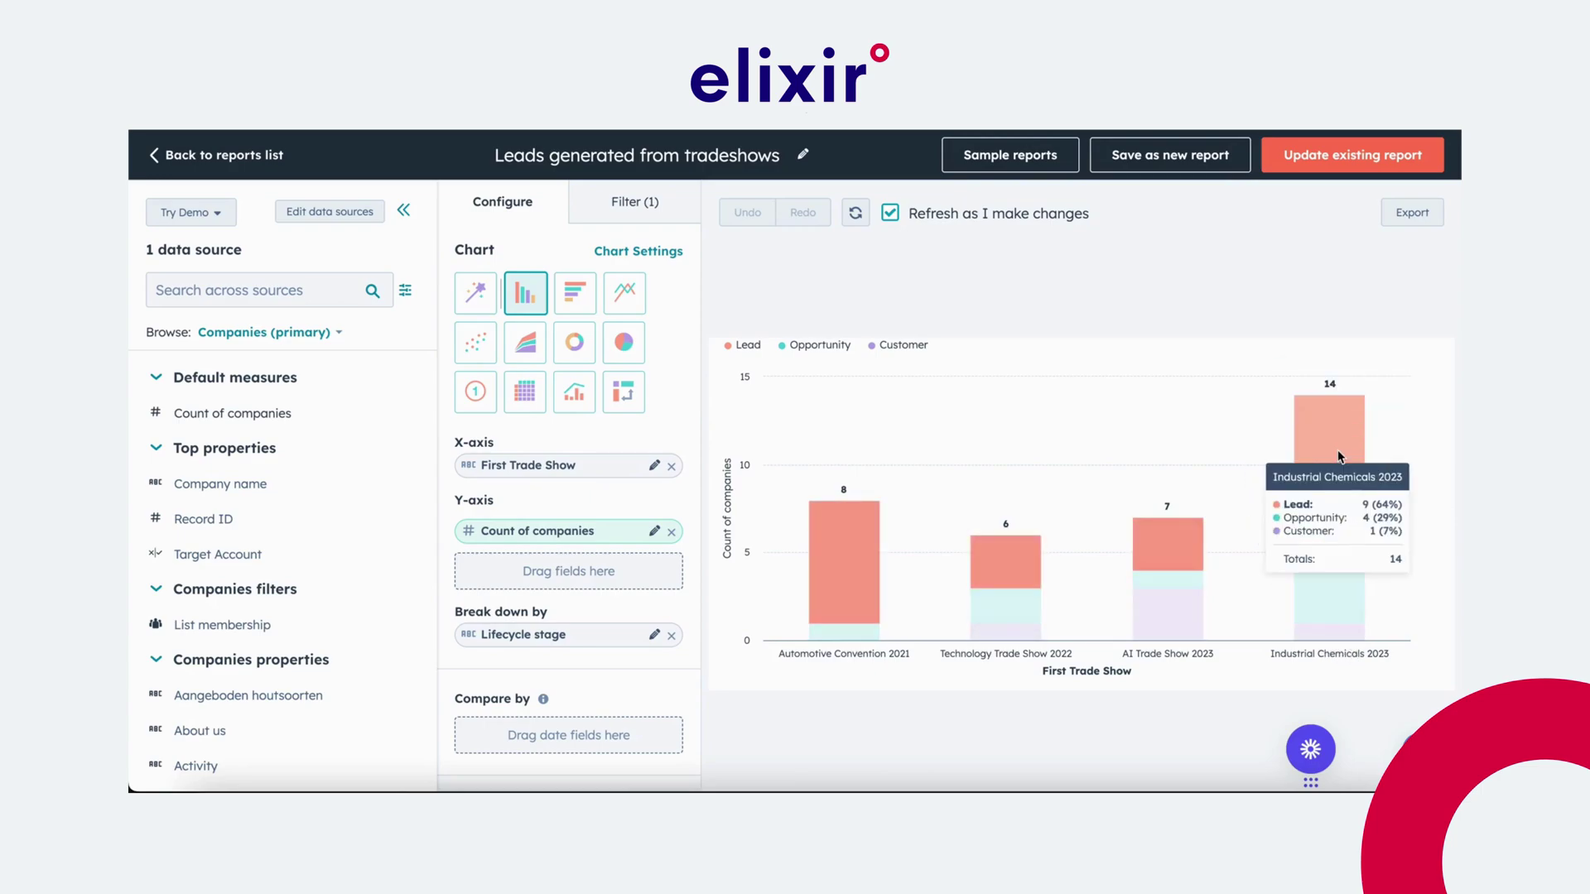
{"action": "mouse_move", "coordinate": [1140, 528]}
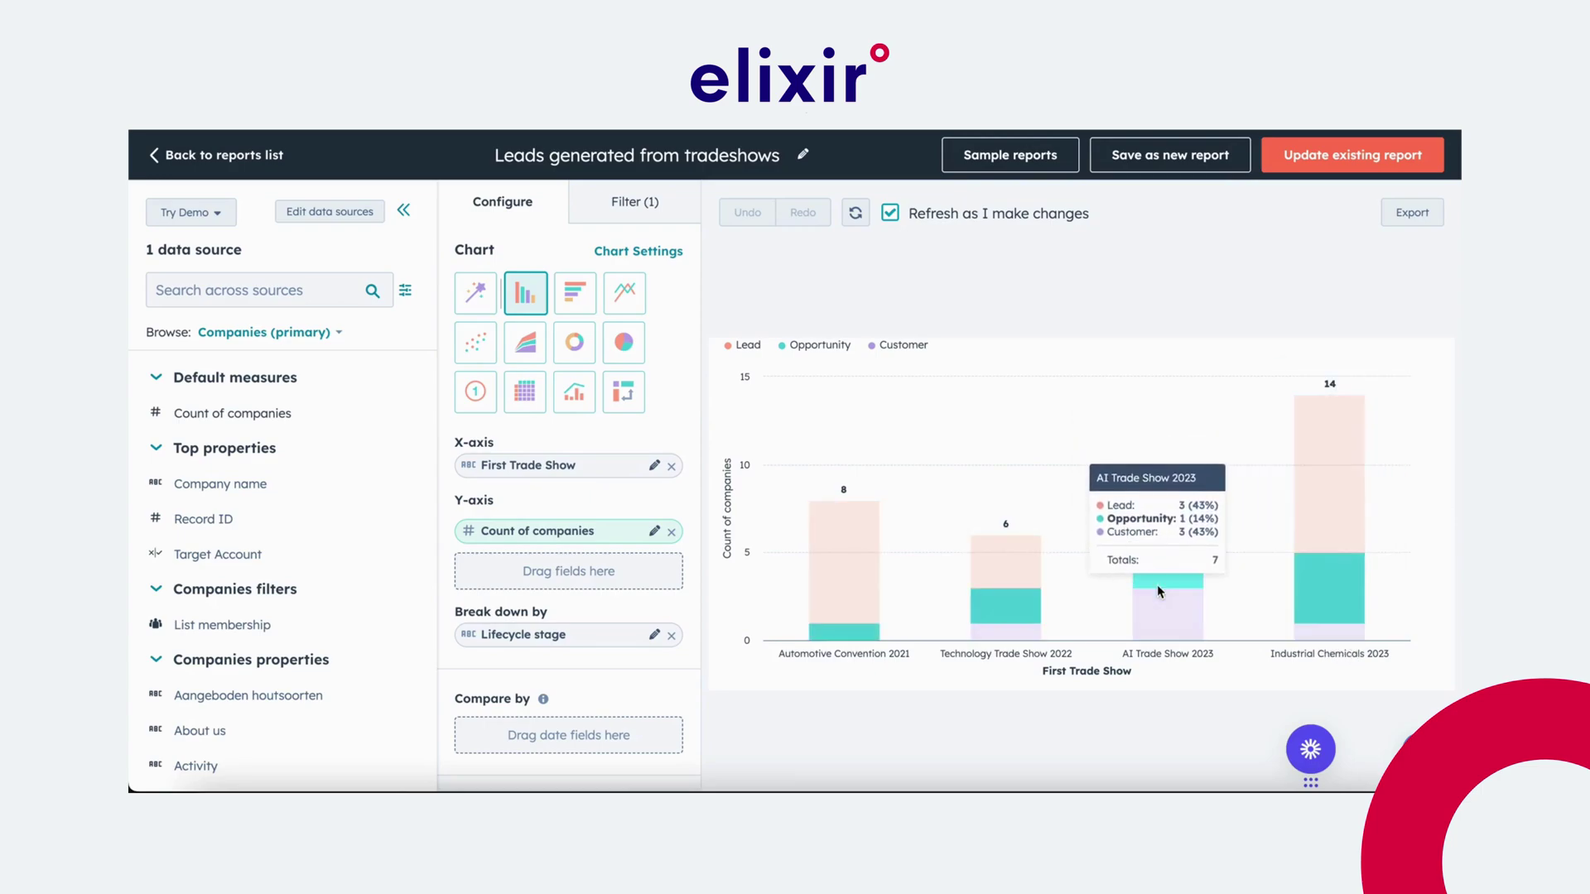
{"action": "mouse_move", "coordinate": [1008, 558]}
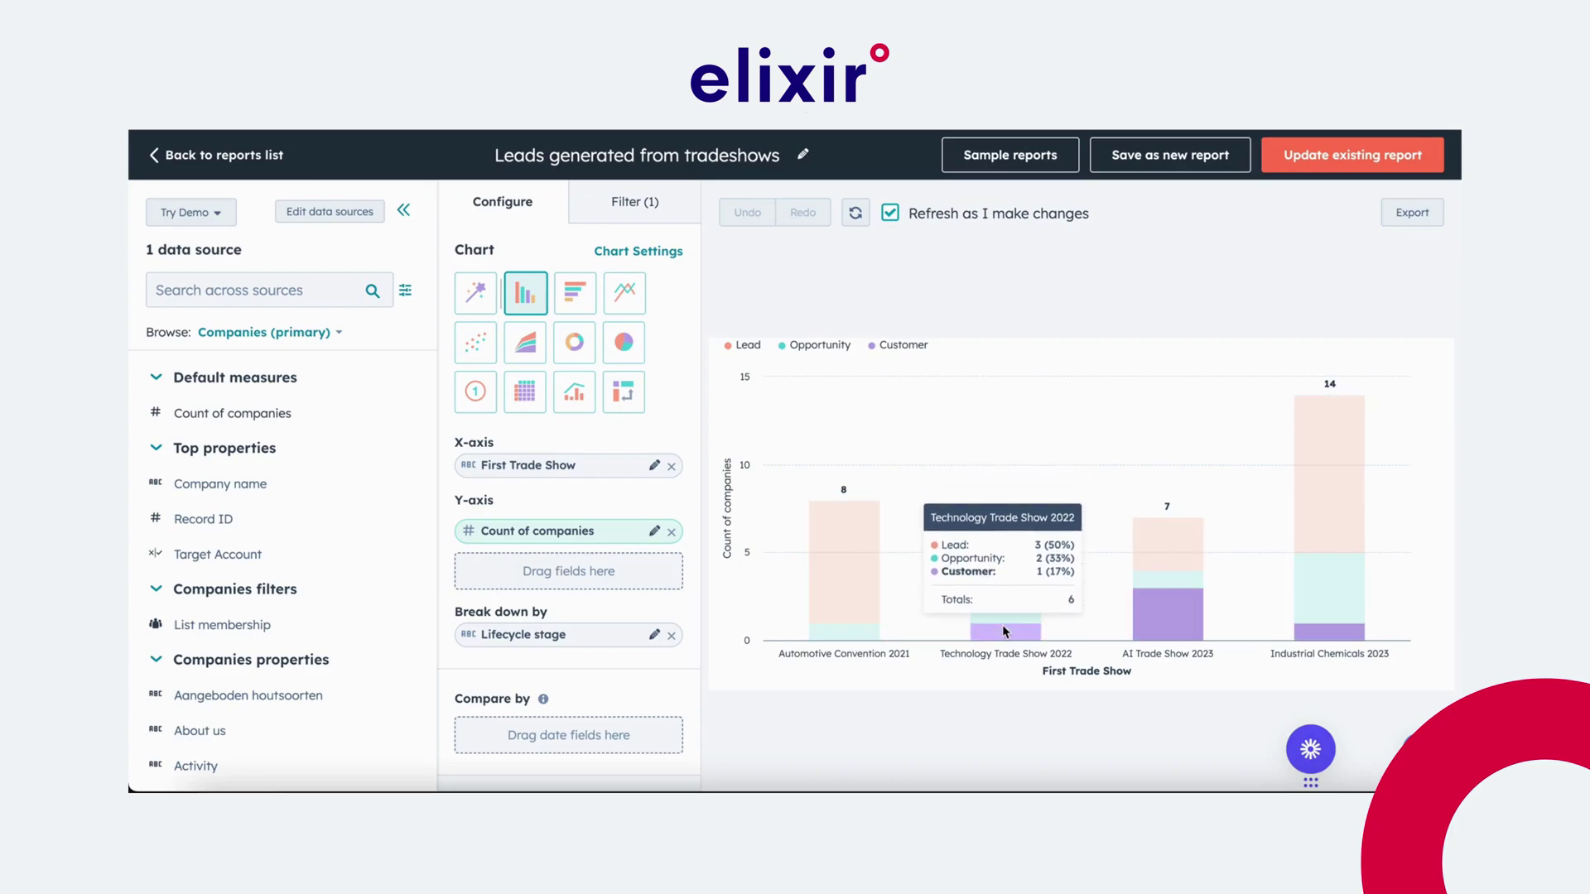
{"action": "mouse_move", "coordinate": [871, 549]}
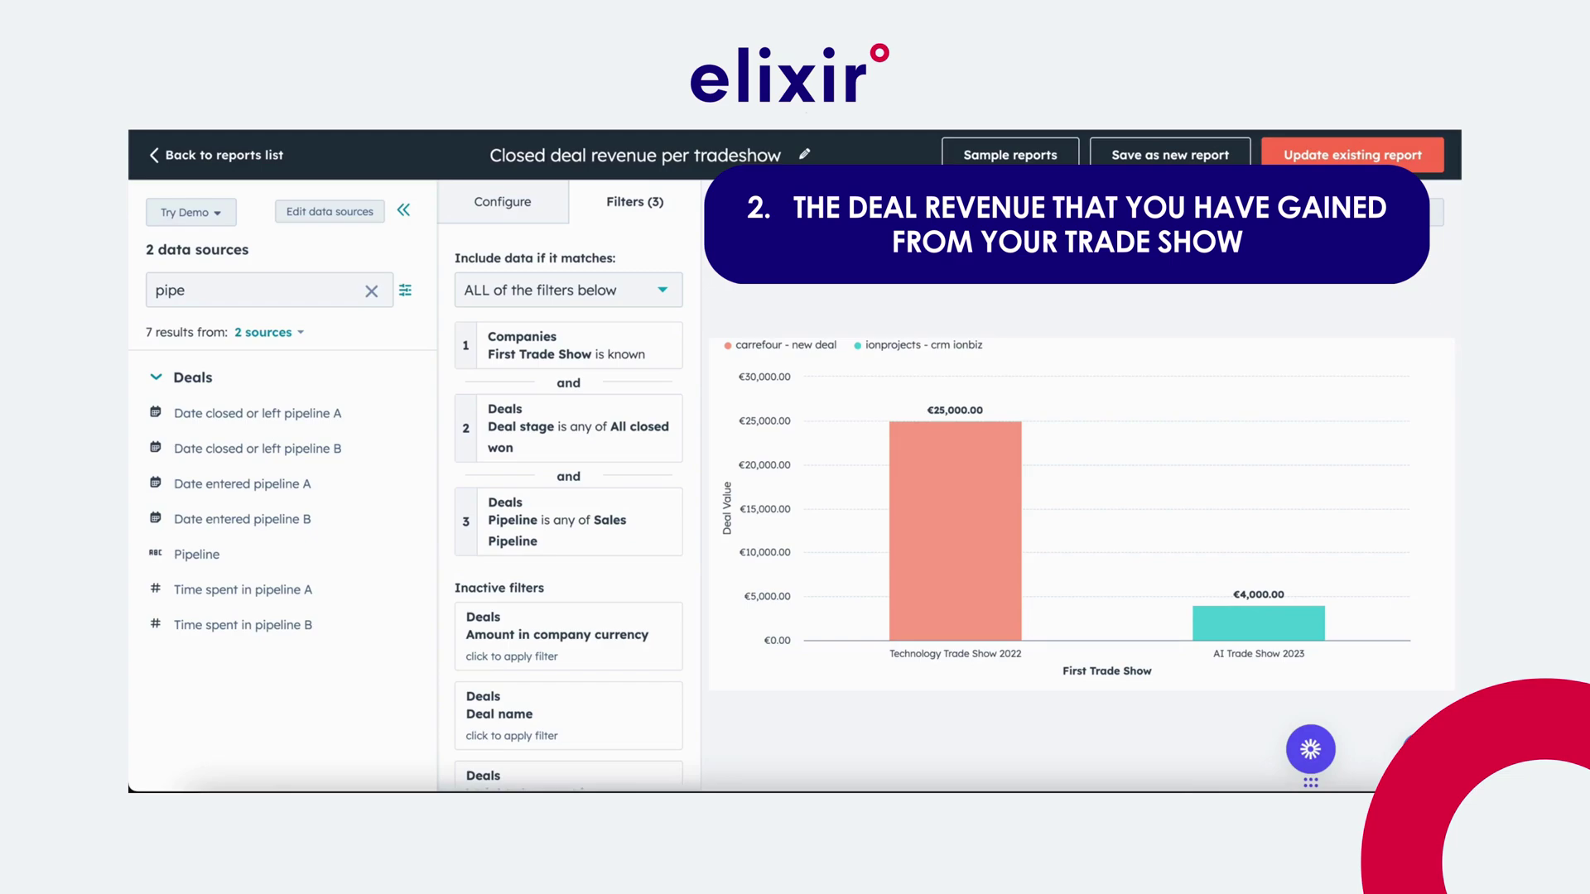
Examine the deal revenue of the Technology Trade Show 2022 and AI Trade Show 2023 bars in the closed deal revenue report.
{"action": "mouse_move", "coordinate": [906, 548]}
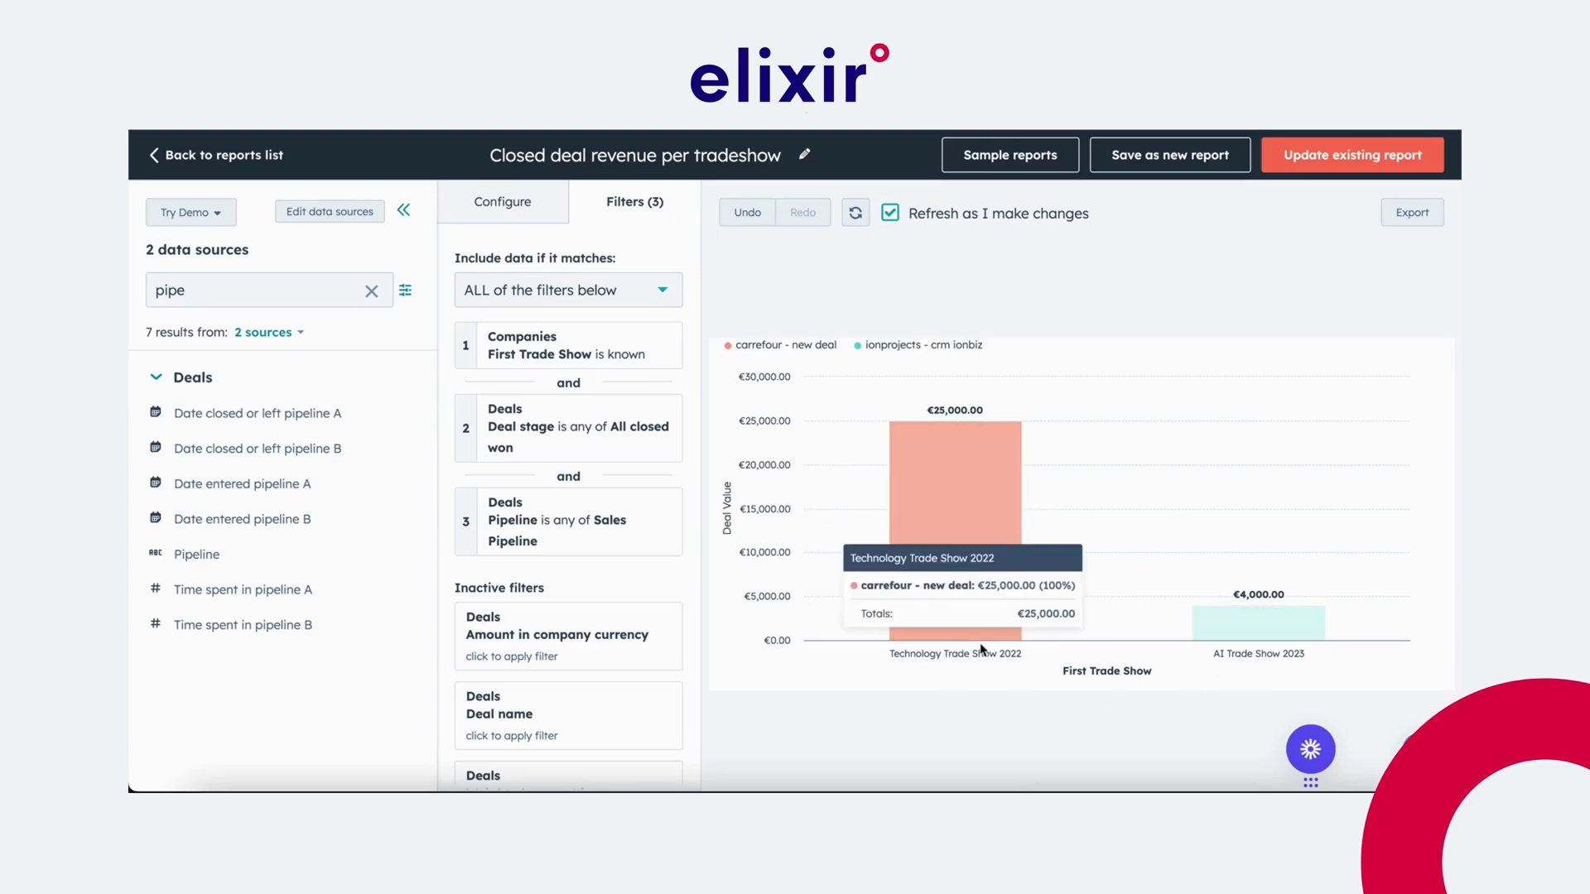
{"action": "mouse_move", "coordinate": [1017, 584]}
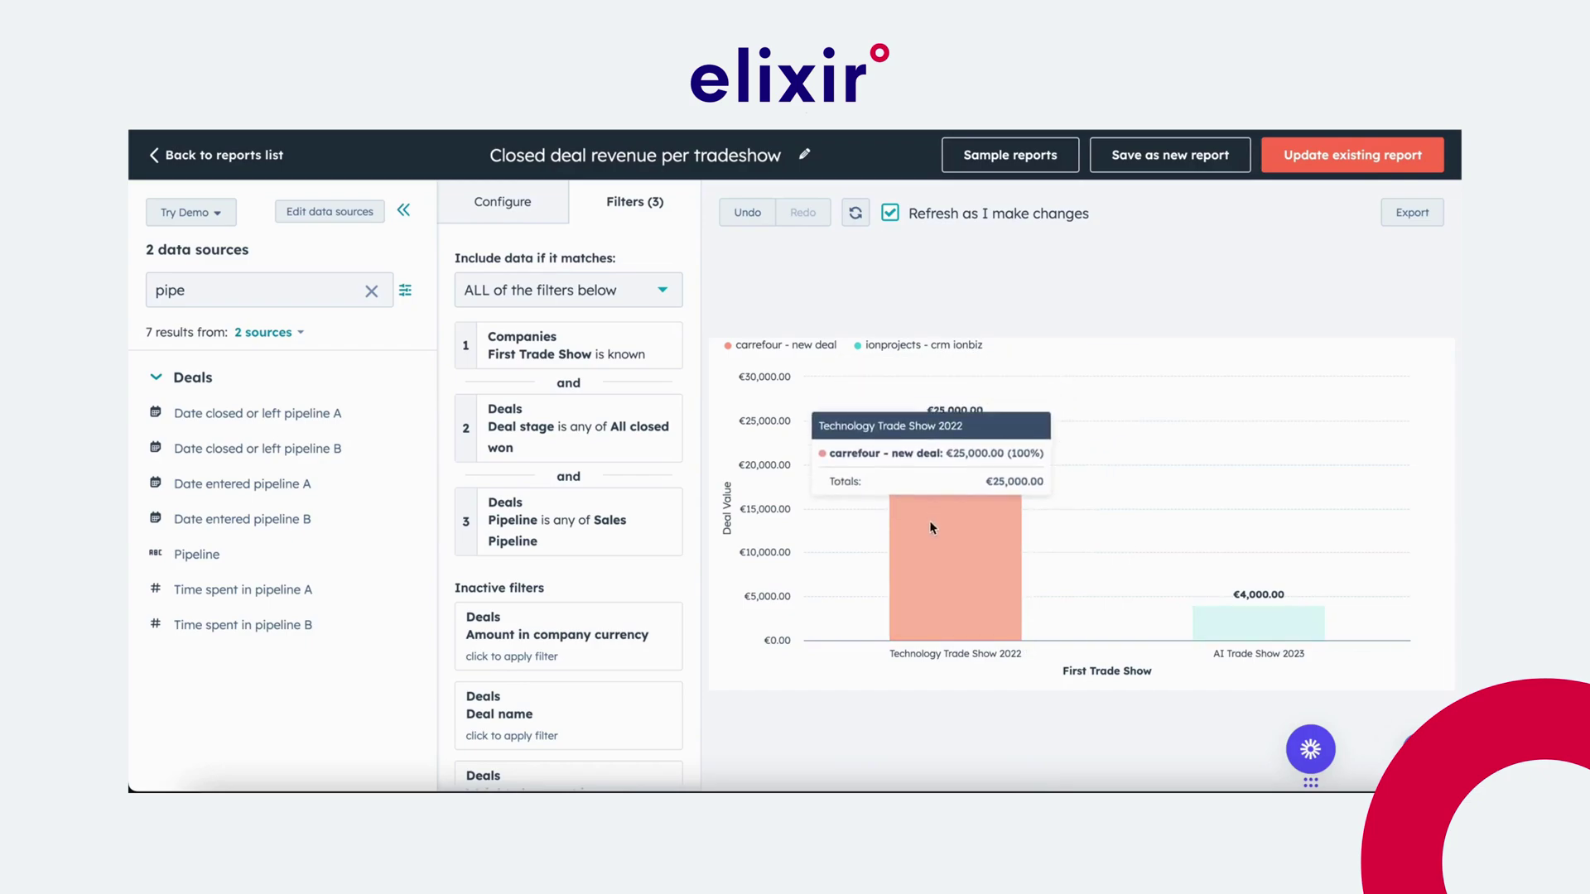
{"action": "mouse_move", "coordinate": [1231, 617]}
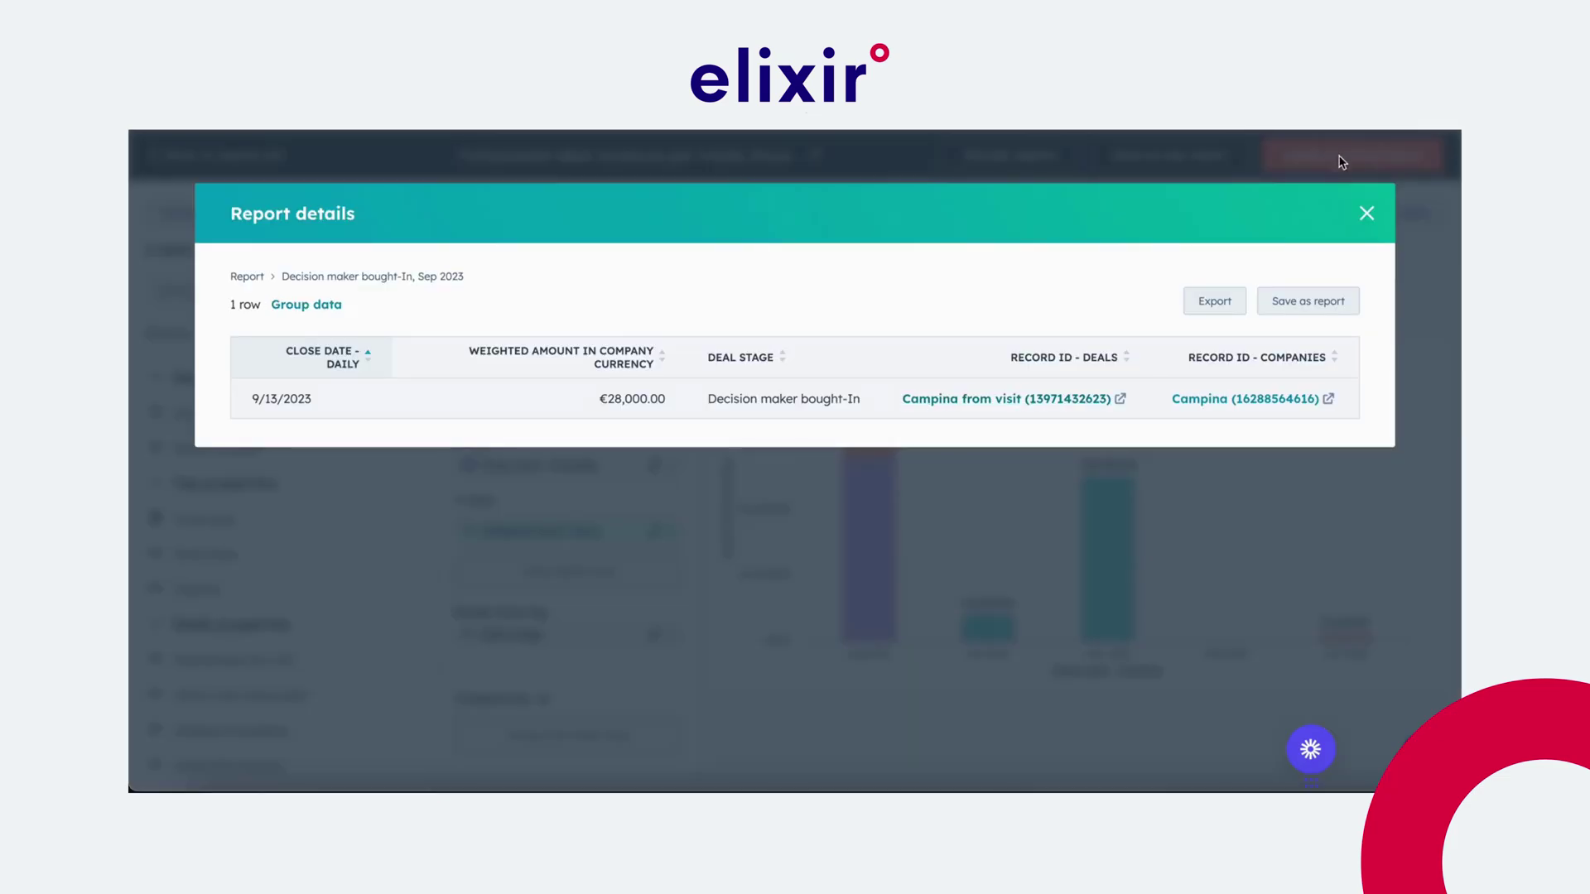
Close the report details and review the monthly weighted deal values in the "Forecasted deal revenue per trade show" report.
{"action": "left_click", "coordinate": [1356, 212]}
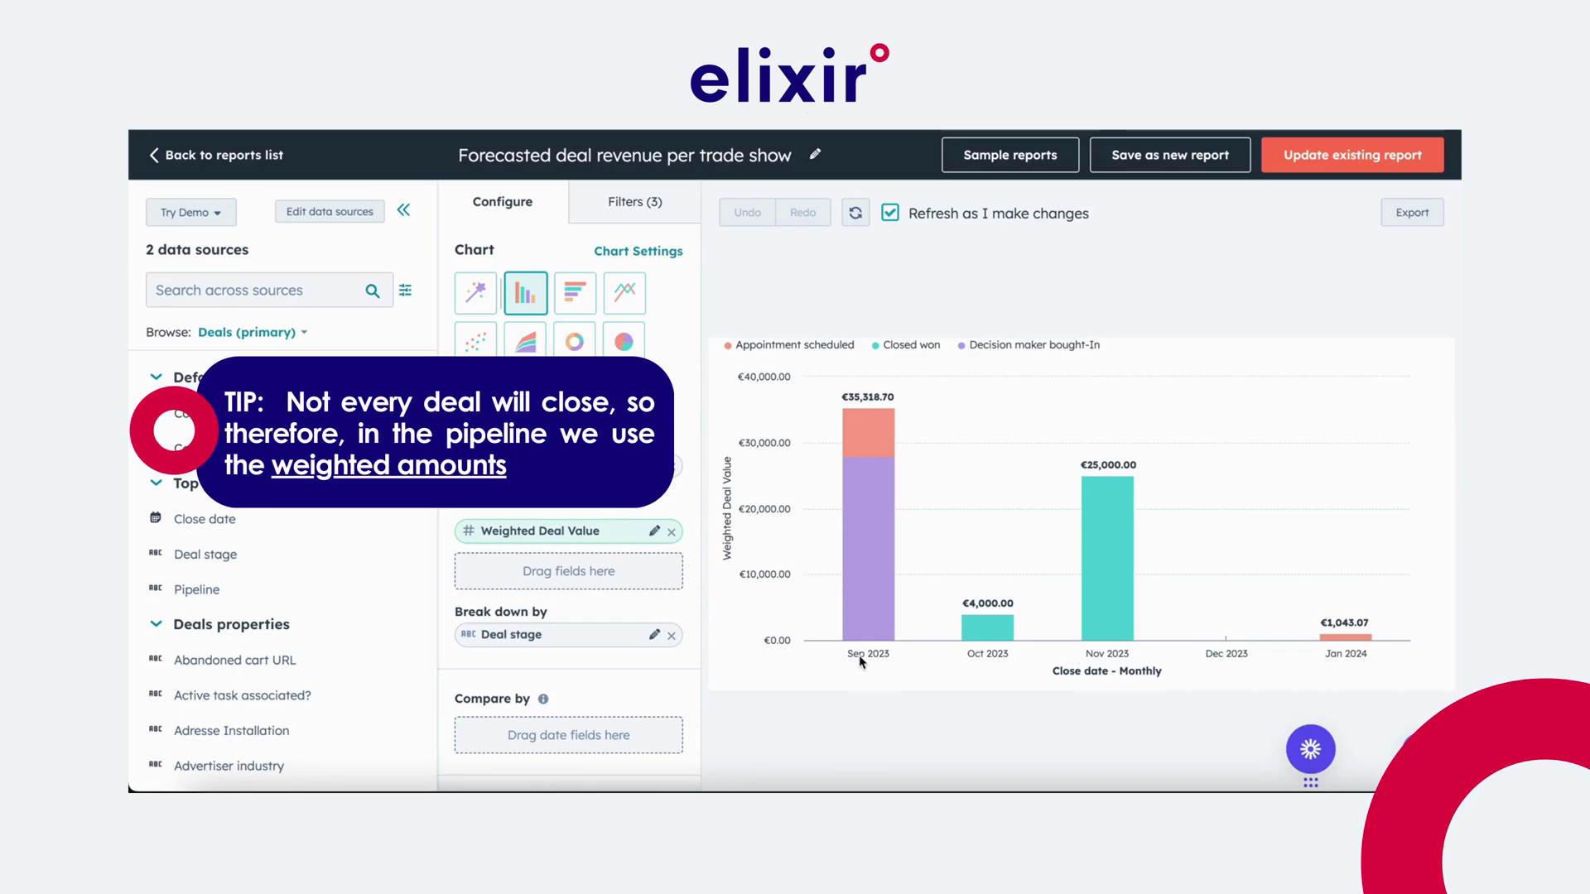
{"action": "mouse_move", "coordinate": [1093, 518]}
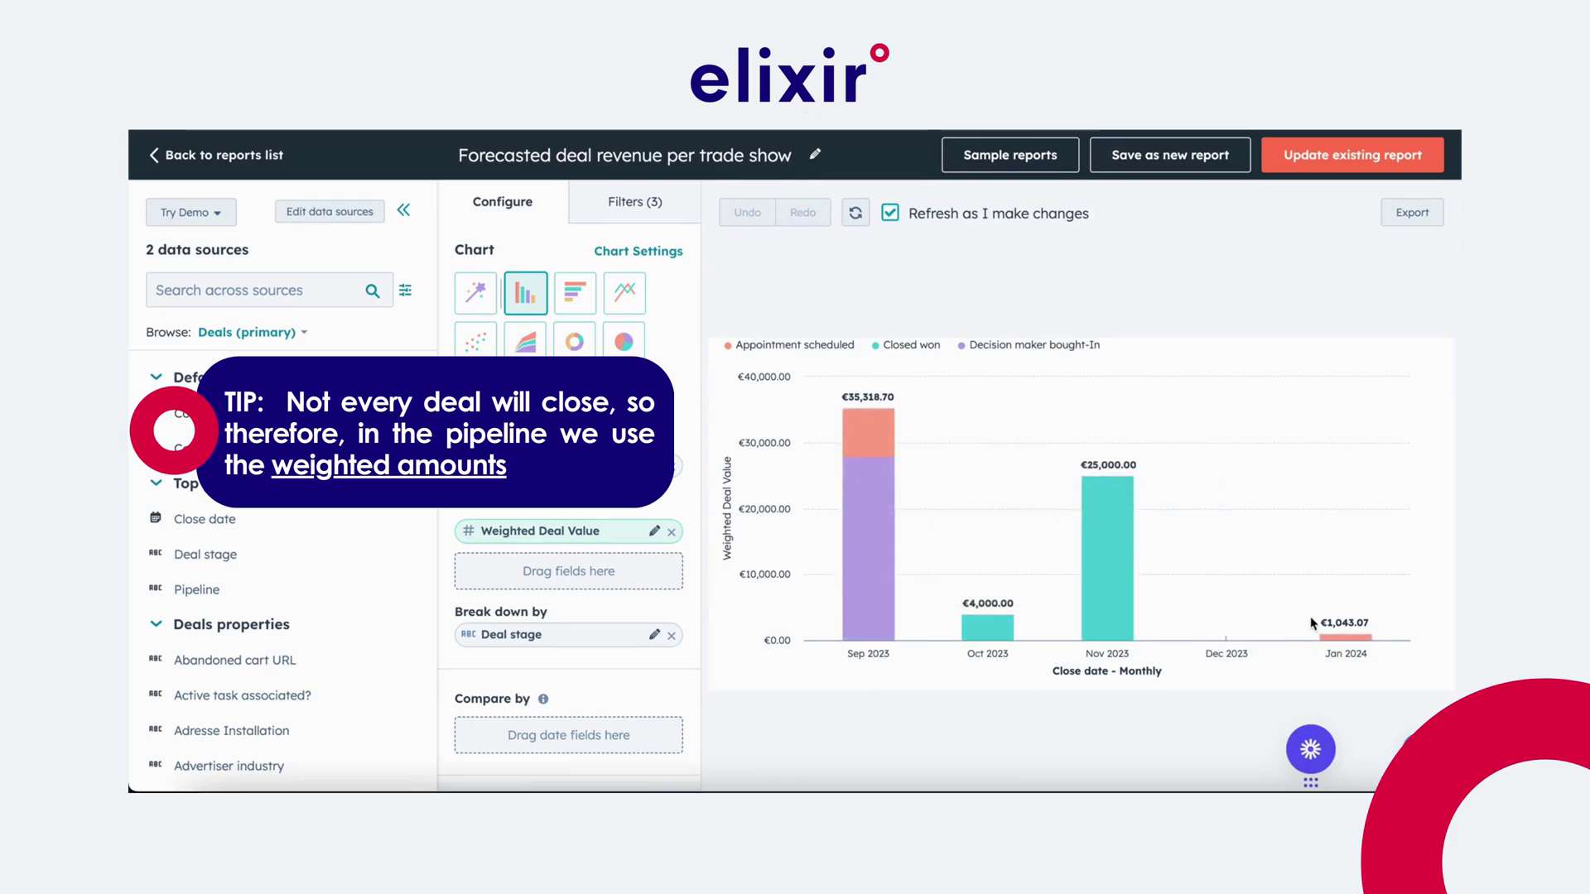
{"action": "left_click", "coordinate": [855, 213]}
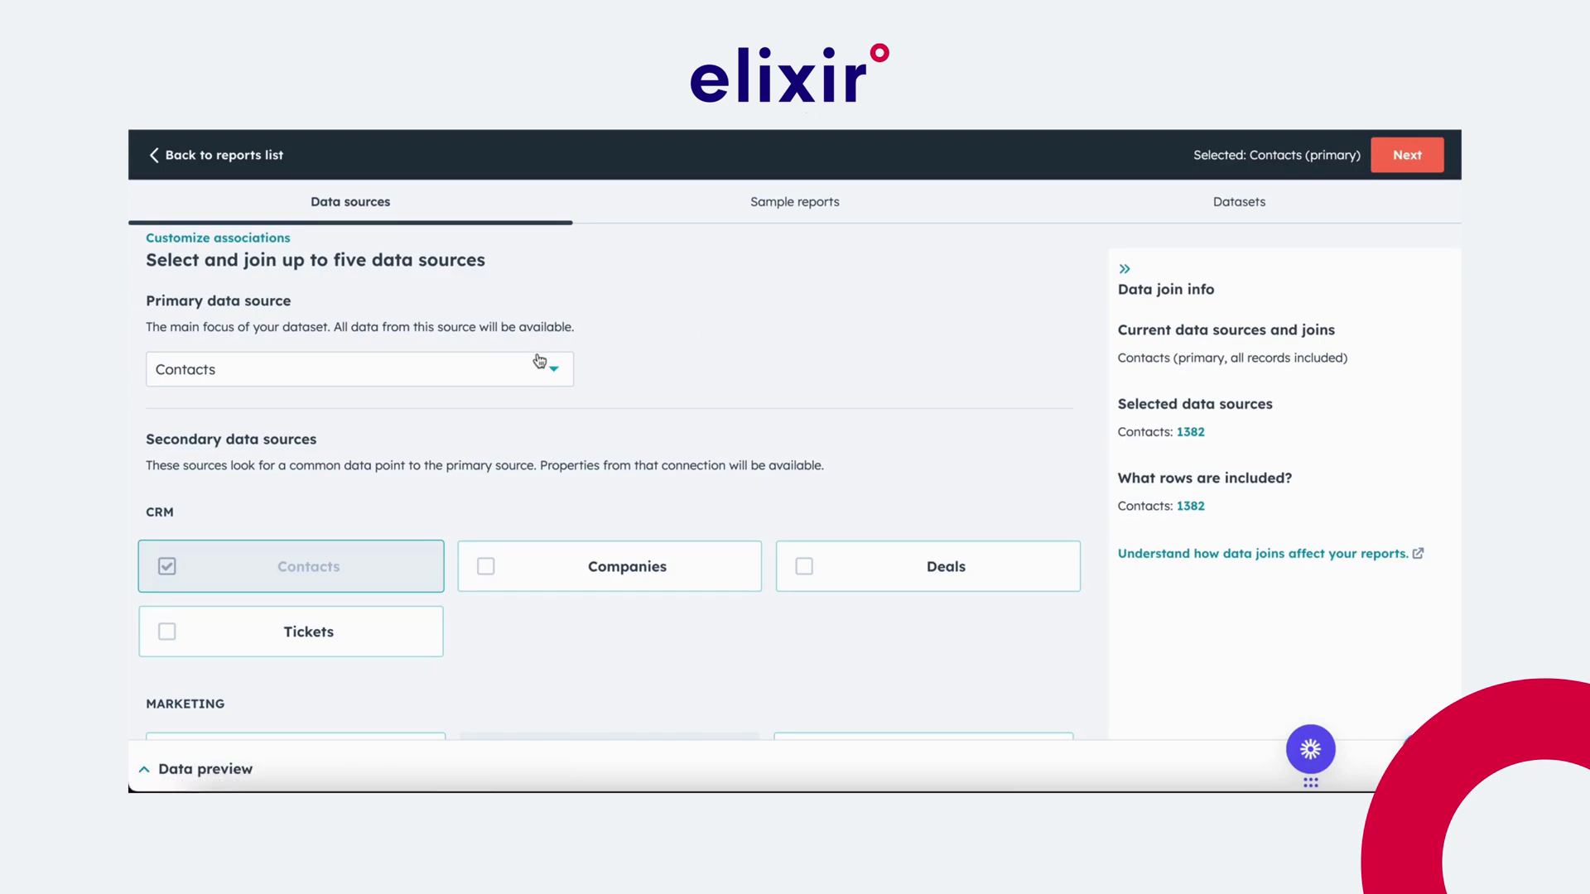
Set Companies as the new report's primary data source and continue to the report builder.
{"action": "left_click", "coordinate": [614, 551]}
{"action": "left_click", "coordinate": [544, 369]}
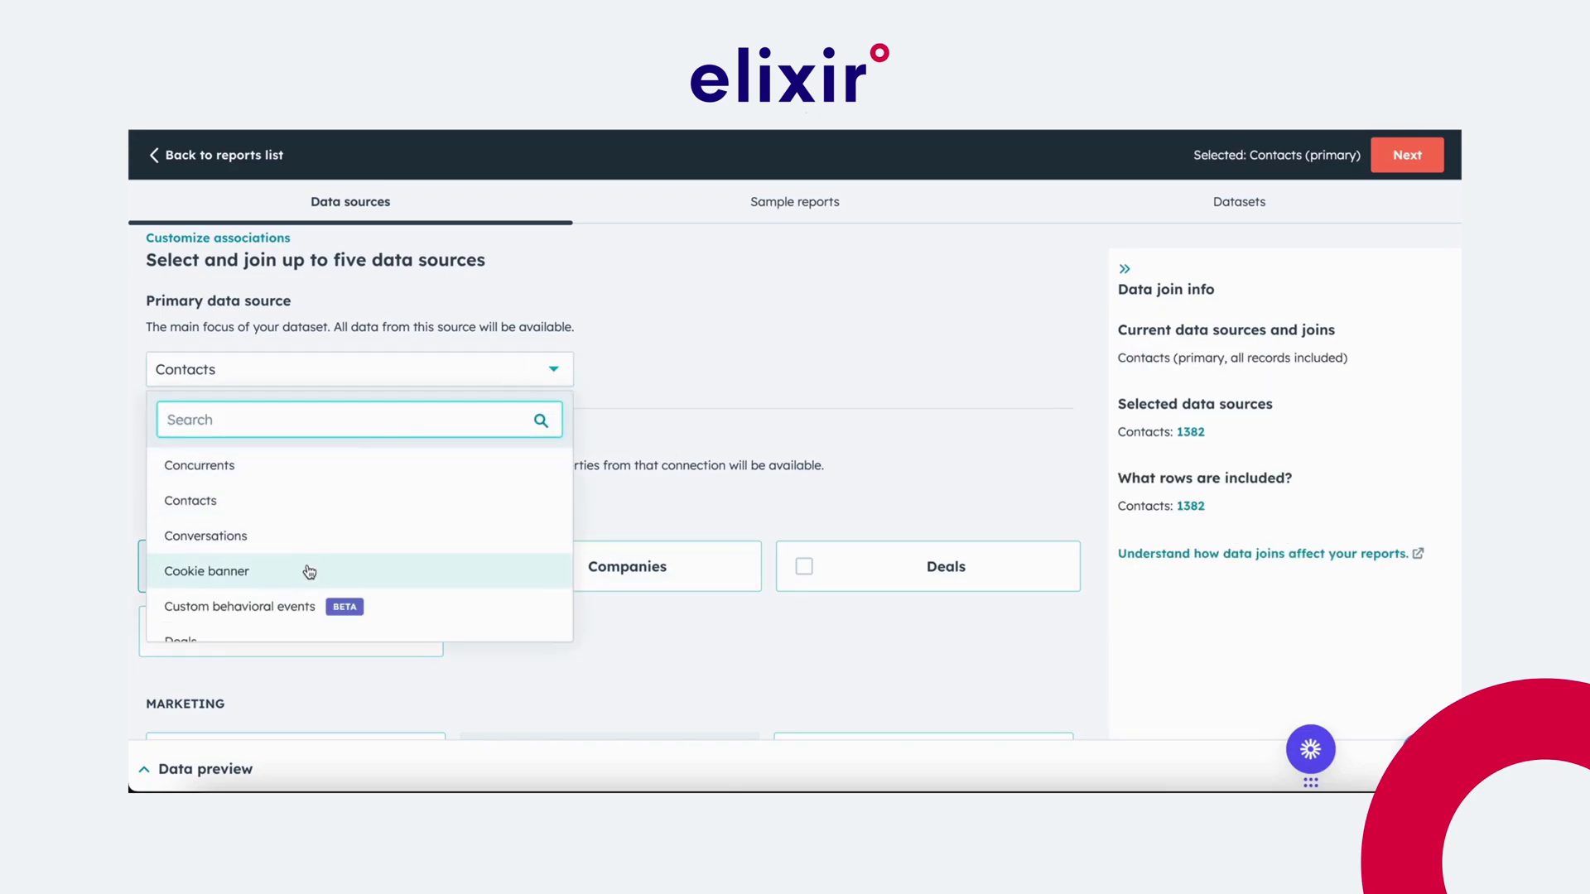
{"action": "scroll", "coordinate": [308, 569], "scroll_direction": "down", "scroll_amount": 2}
{"action": "type", "text": "comp"}
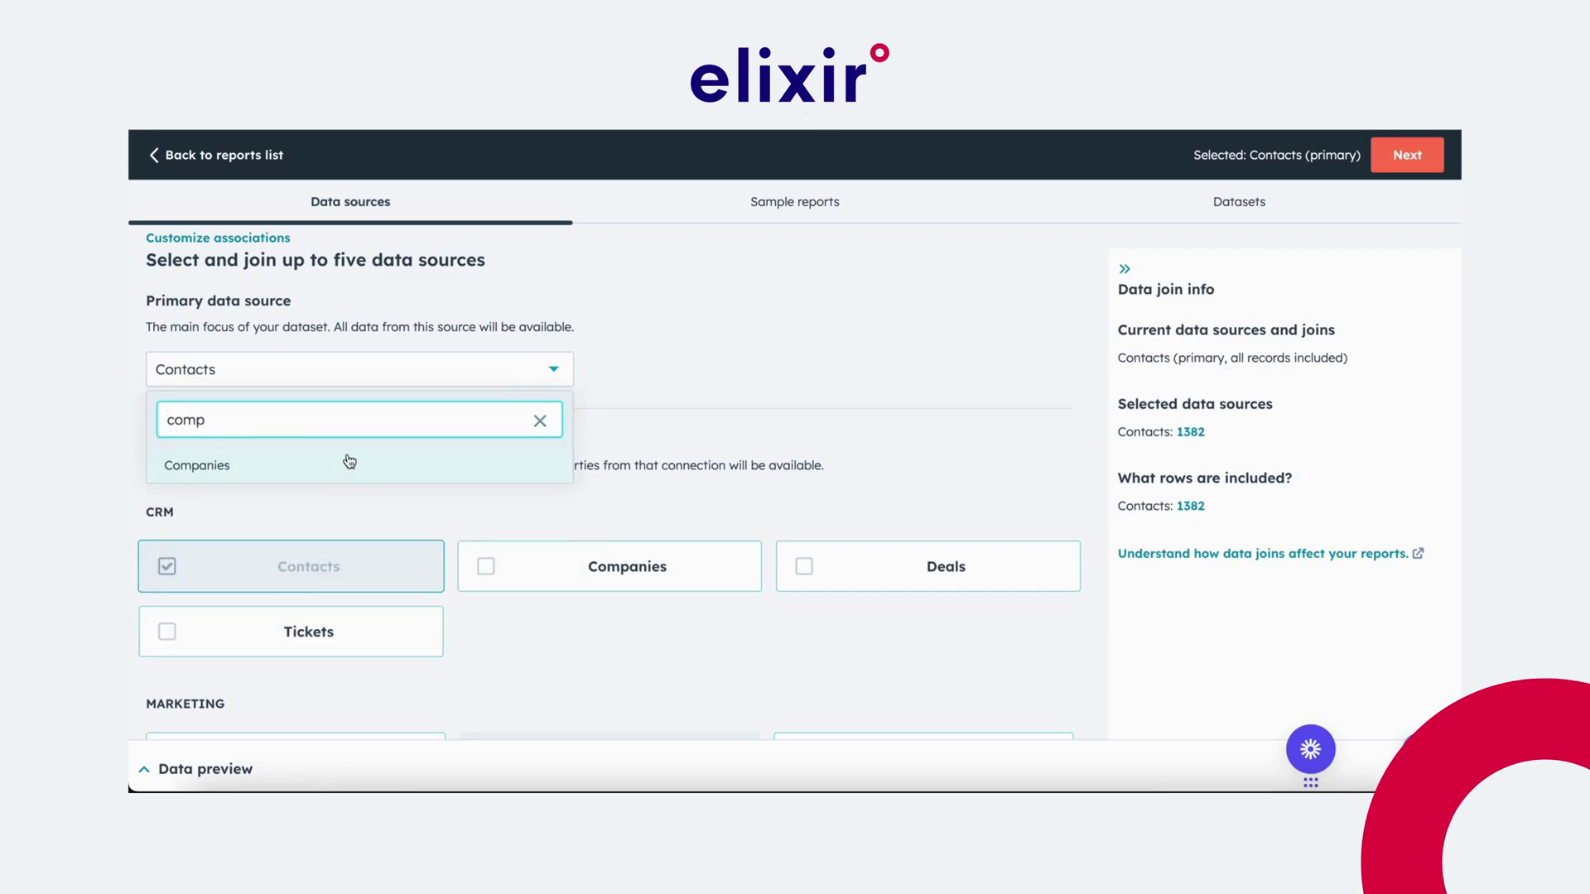
{"action": "left_click", "coordinate": [347, 462]}
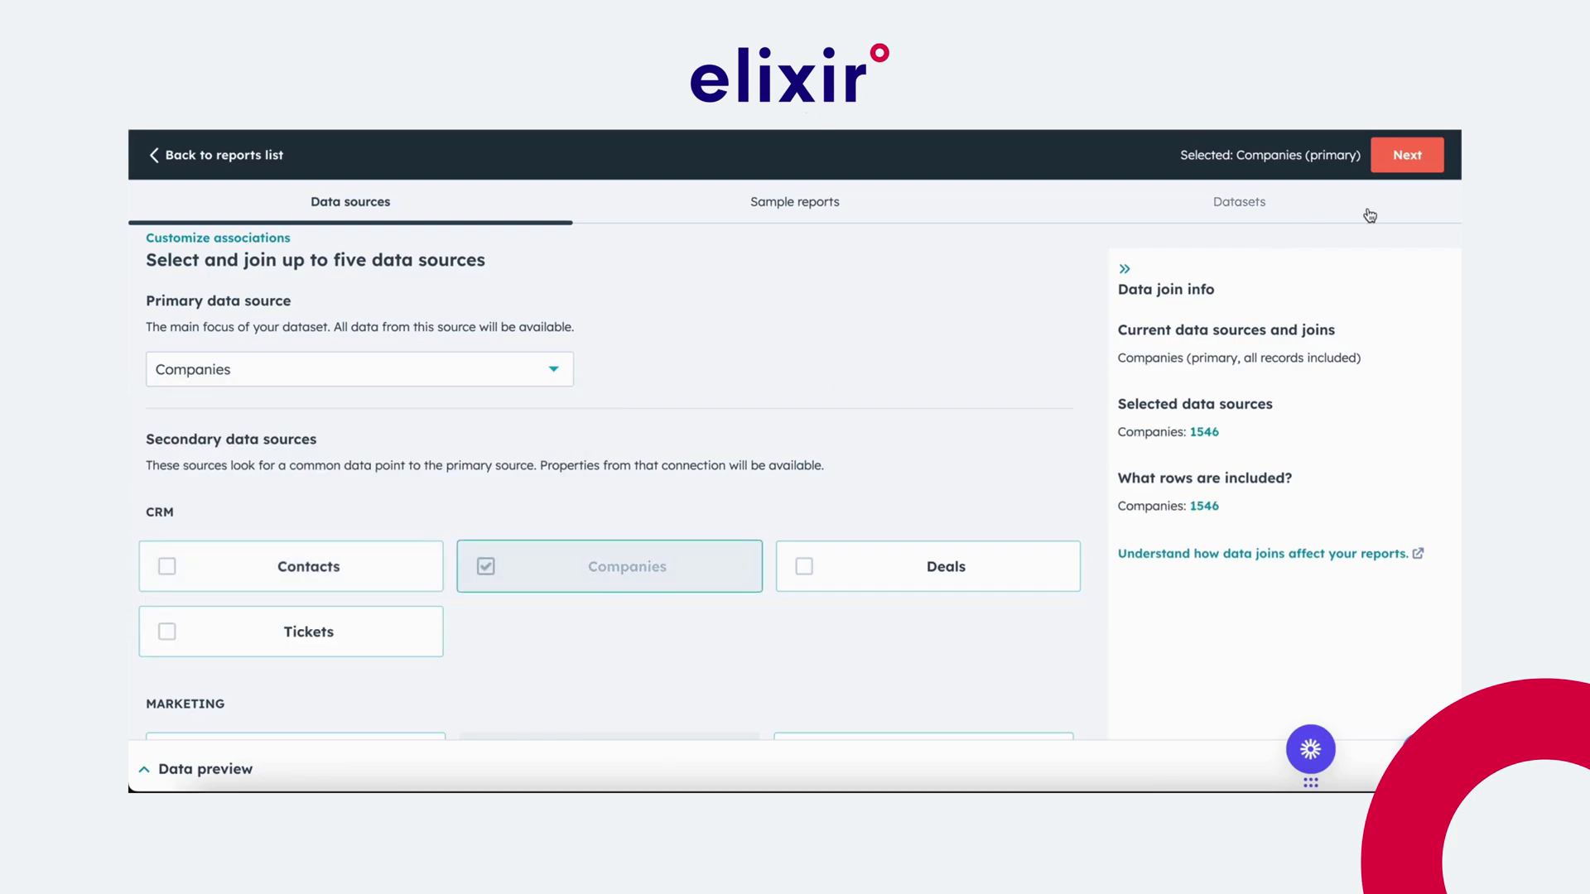
{"action": "left_click", "coordinate": [1411, 165]}
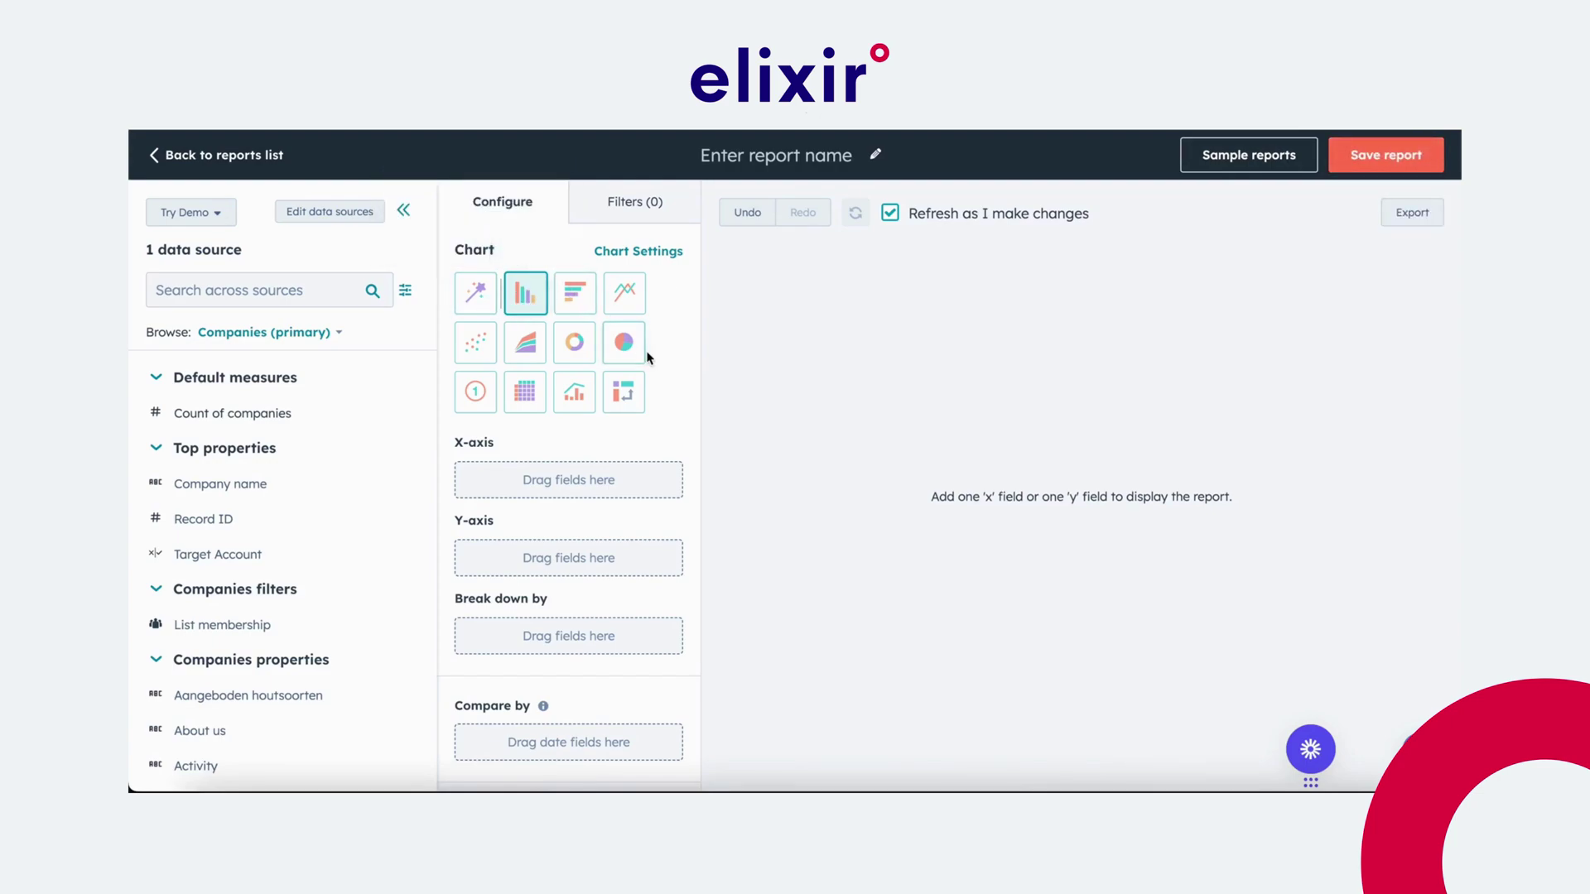
Find the First Trade Show property by searching for "trade" and place it on the chart's X-axis.
{"action": "left_click", "coordinate": [328, 295]}
{"action": "type", "text": "trade"}
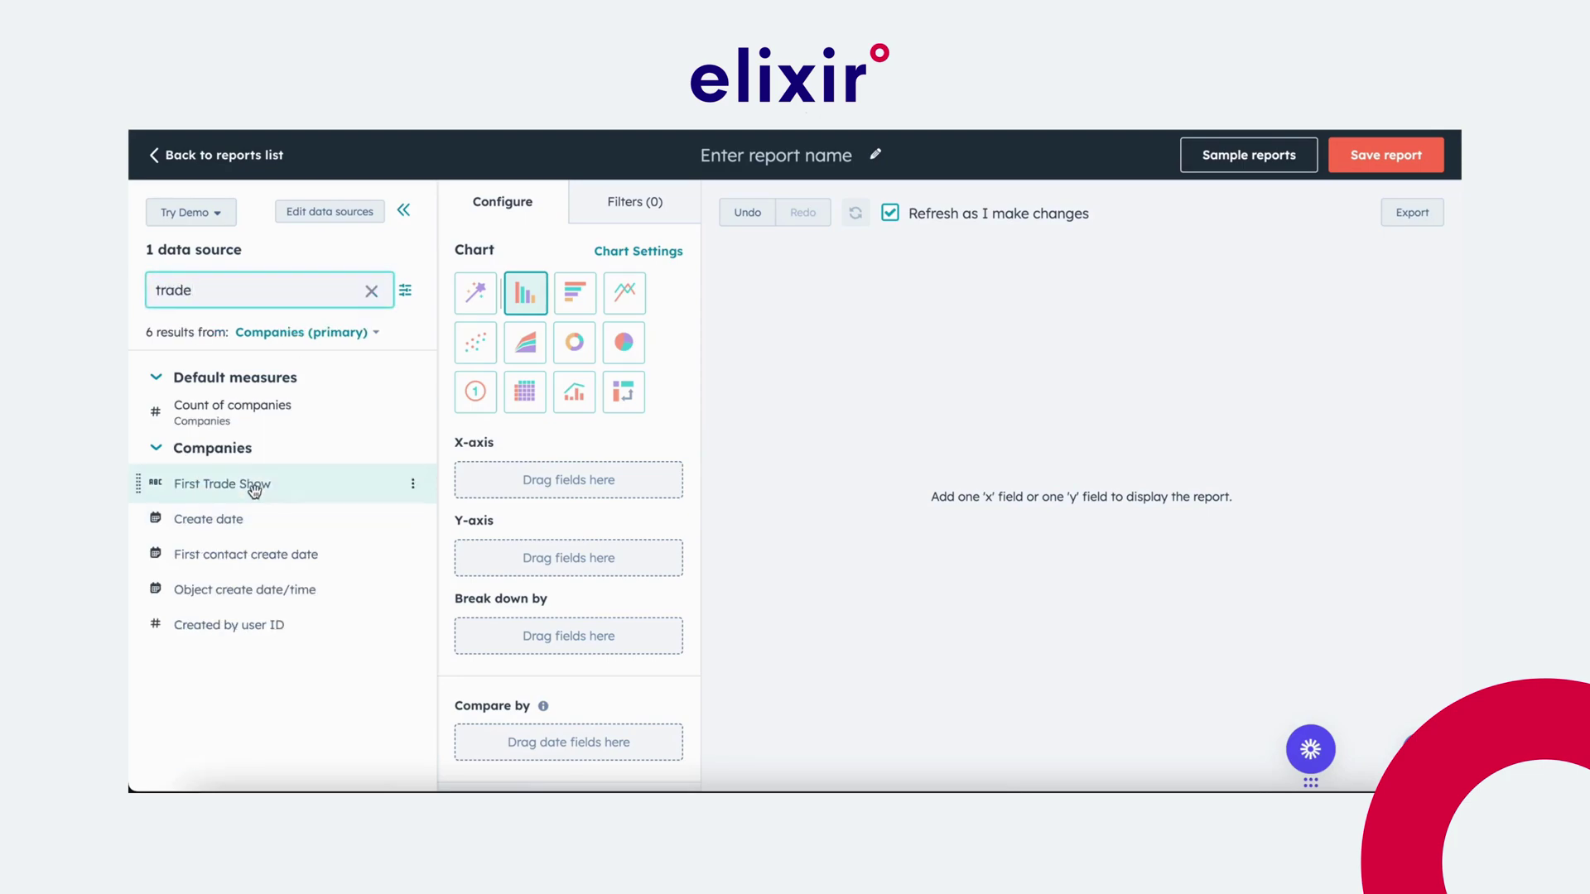
{"action": "left_click_drag", "start_coordinate": [248, 485], "coordinate": [484, 481]}
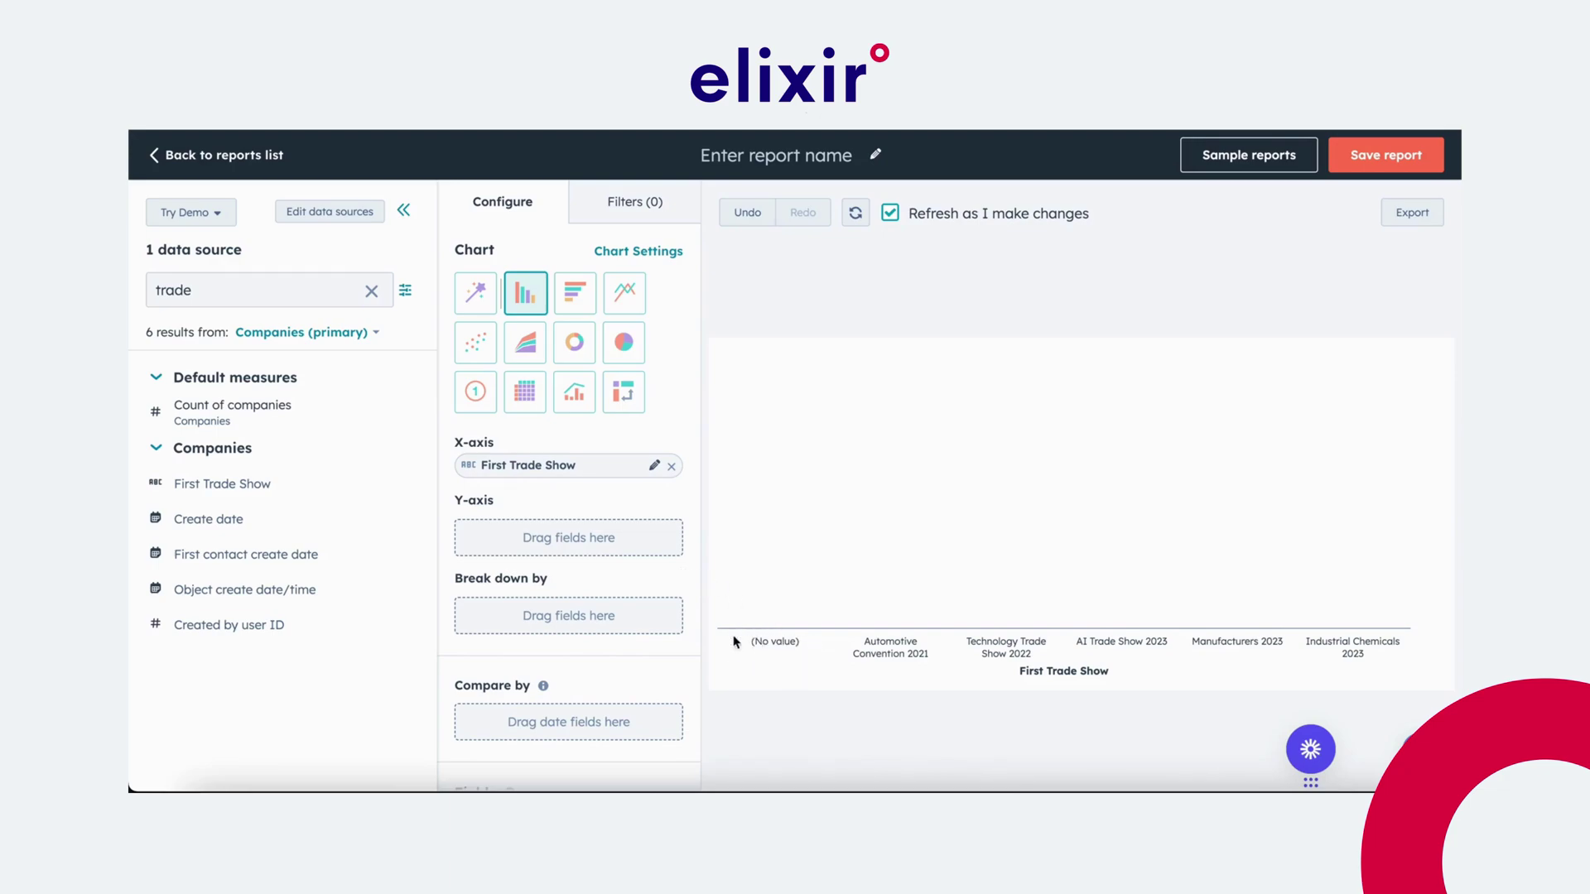
Filter the report to companies whose First Trade Show is known.
{"action": "left_click", "coordinate": [630, 220]}
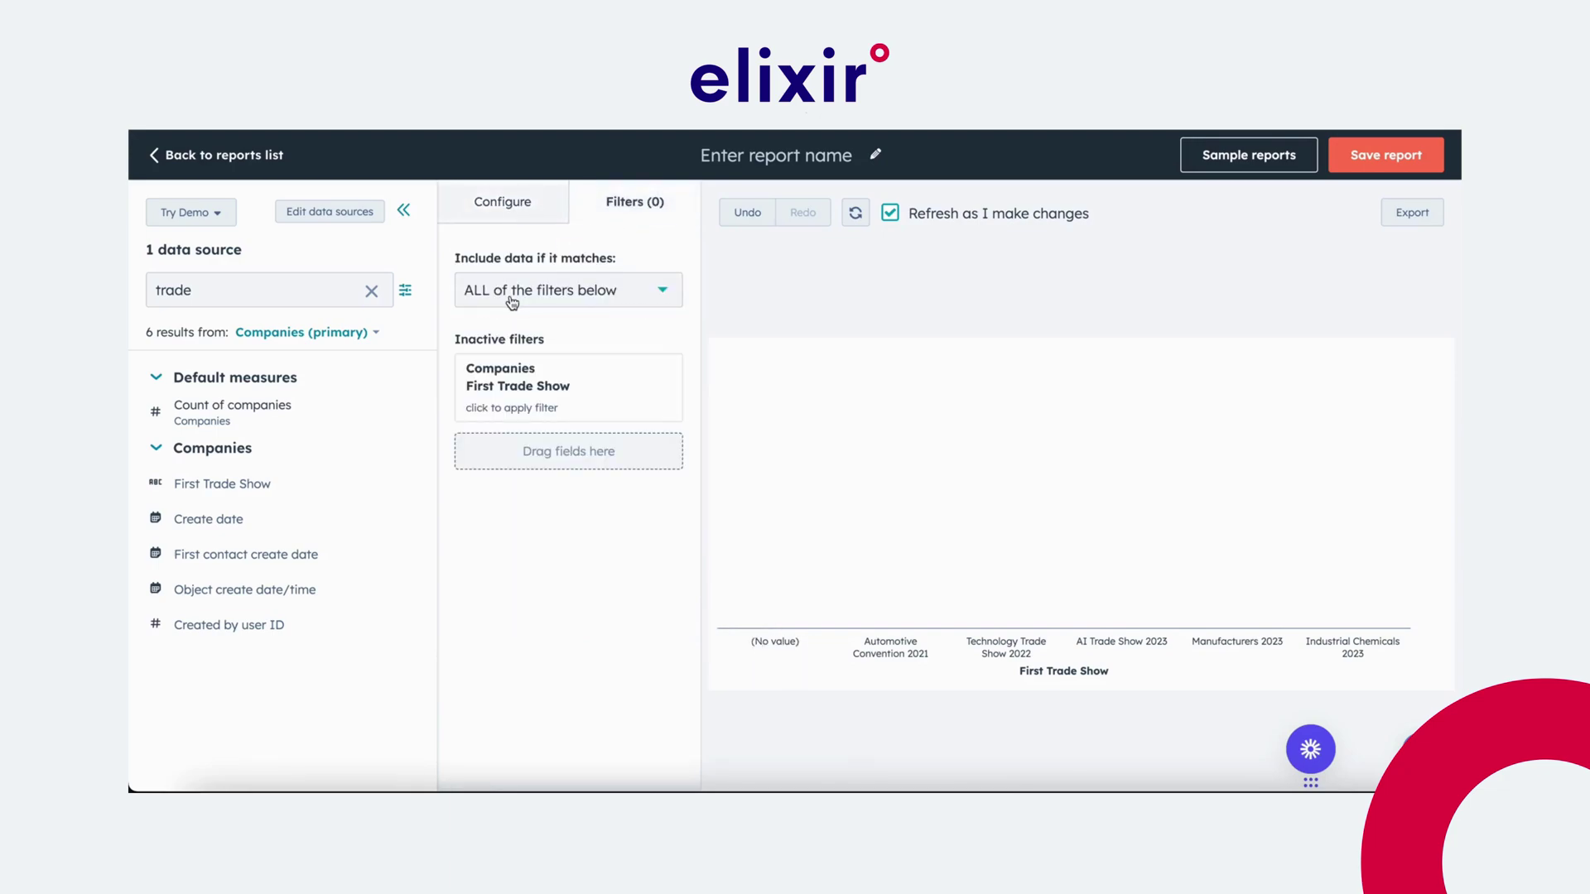
{"action": "left_click", "coordinate": [521, 365]}
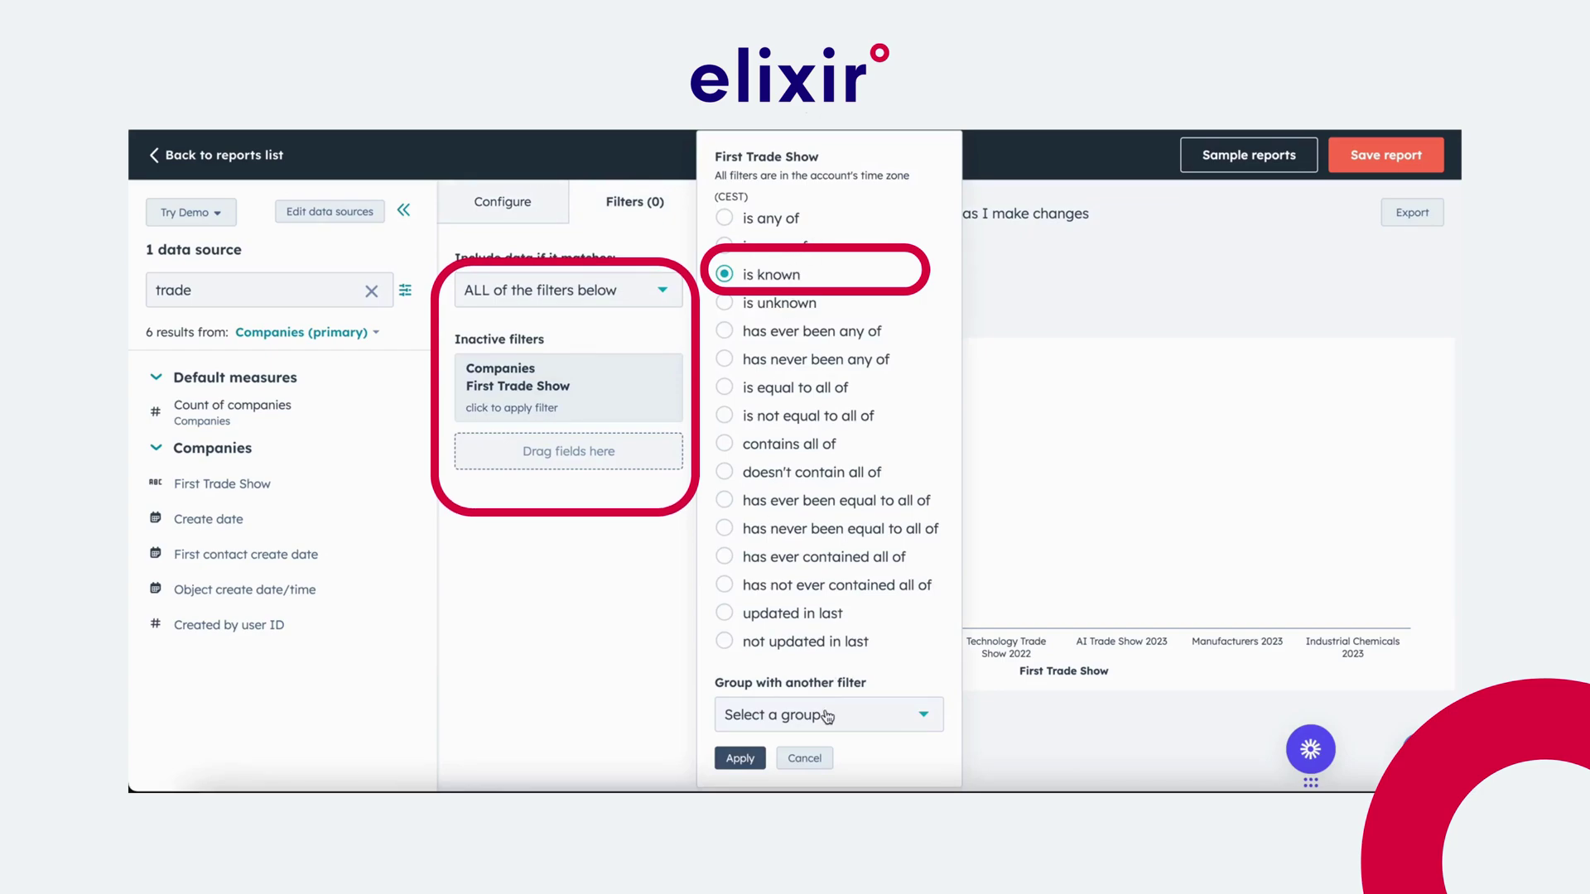
{"action": "left_click", "coordinate": [741, 759]}
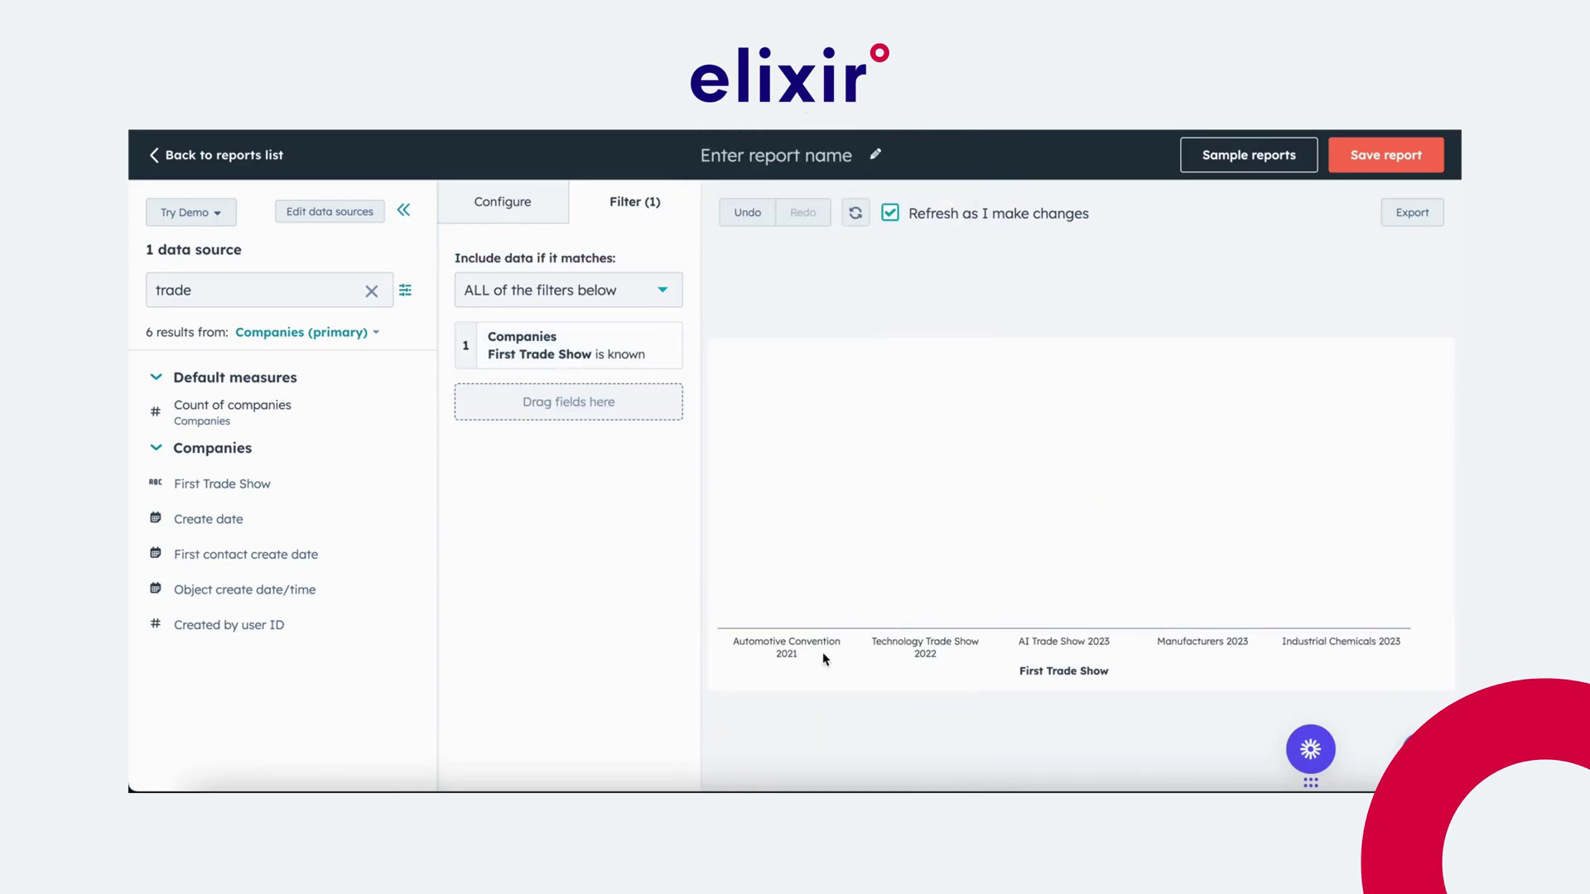
Return to the chart configuration, find the company Create date by searching for "create", and place it on the Y-axis.
{"action": "left_click", "coordinate": [500, 201]}
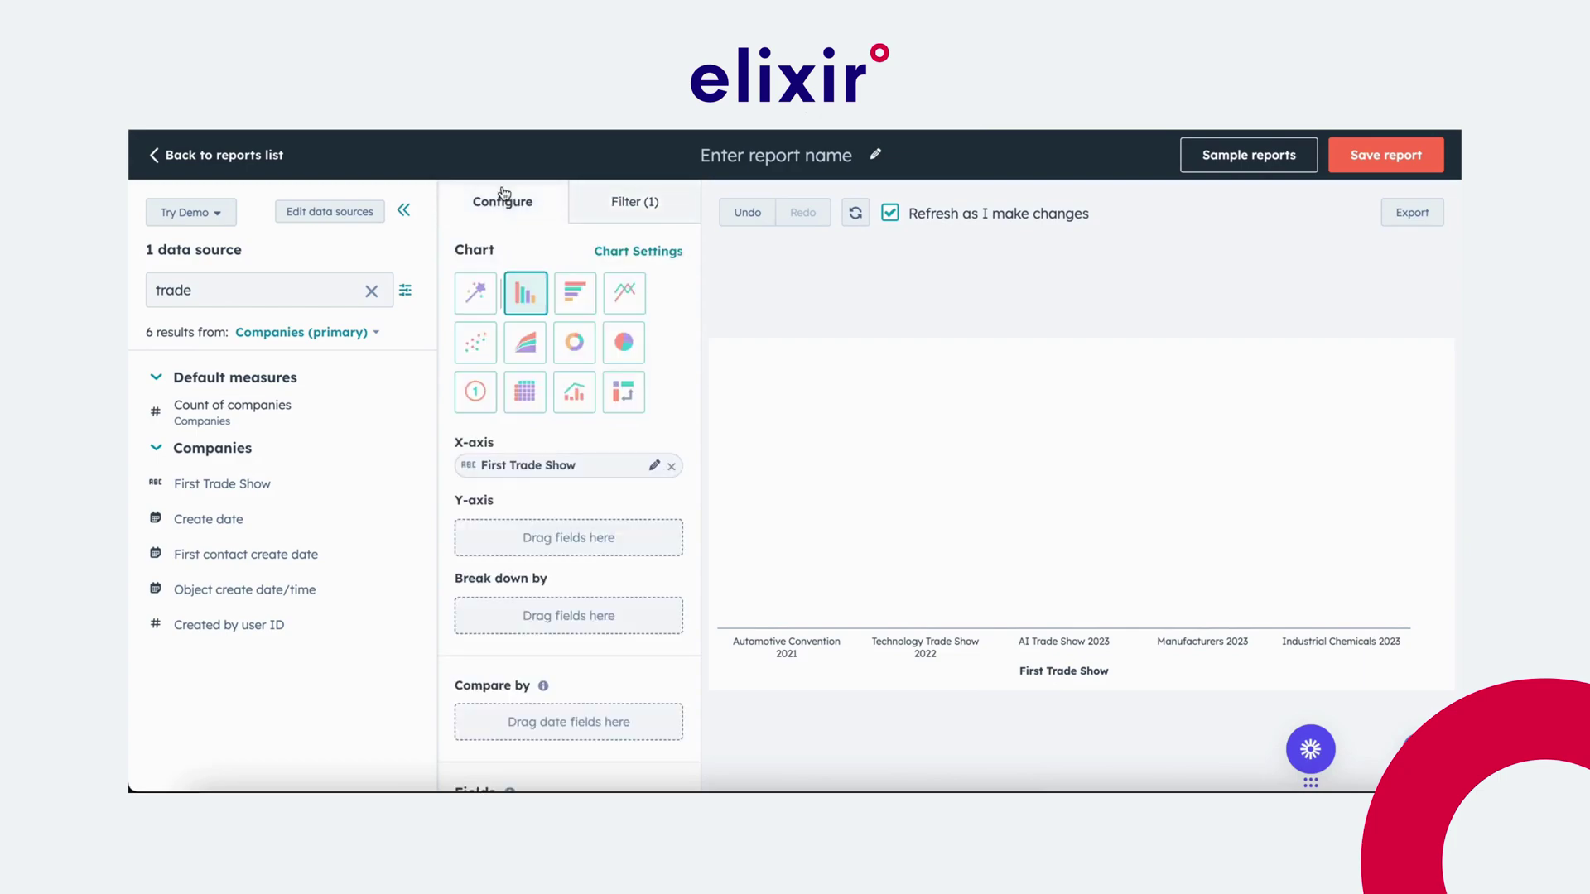
{"action": "left_click", "coordinate": [371, 291]}
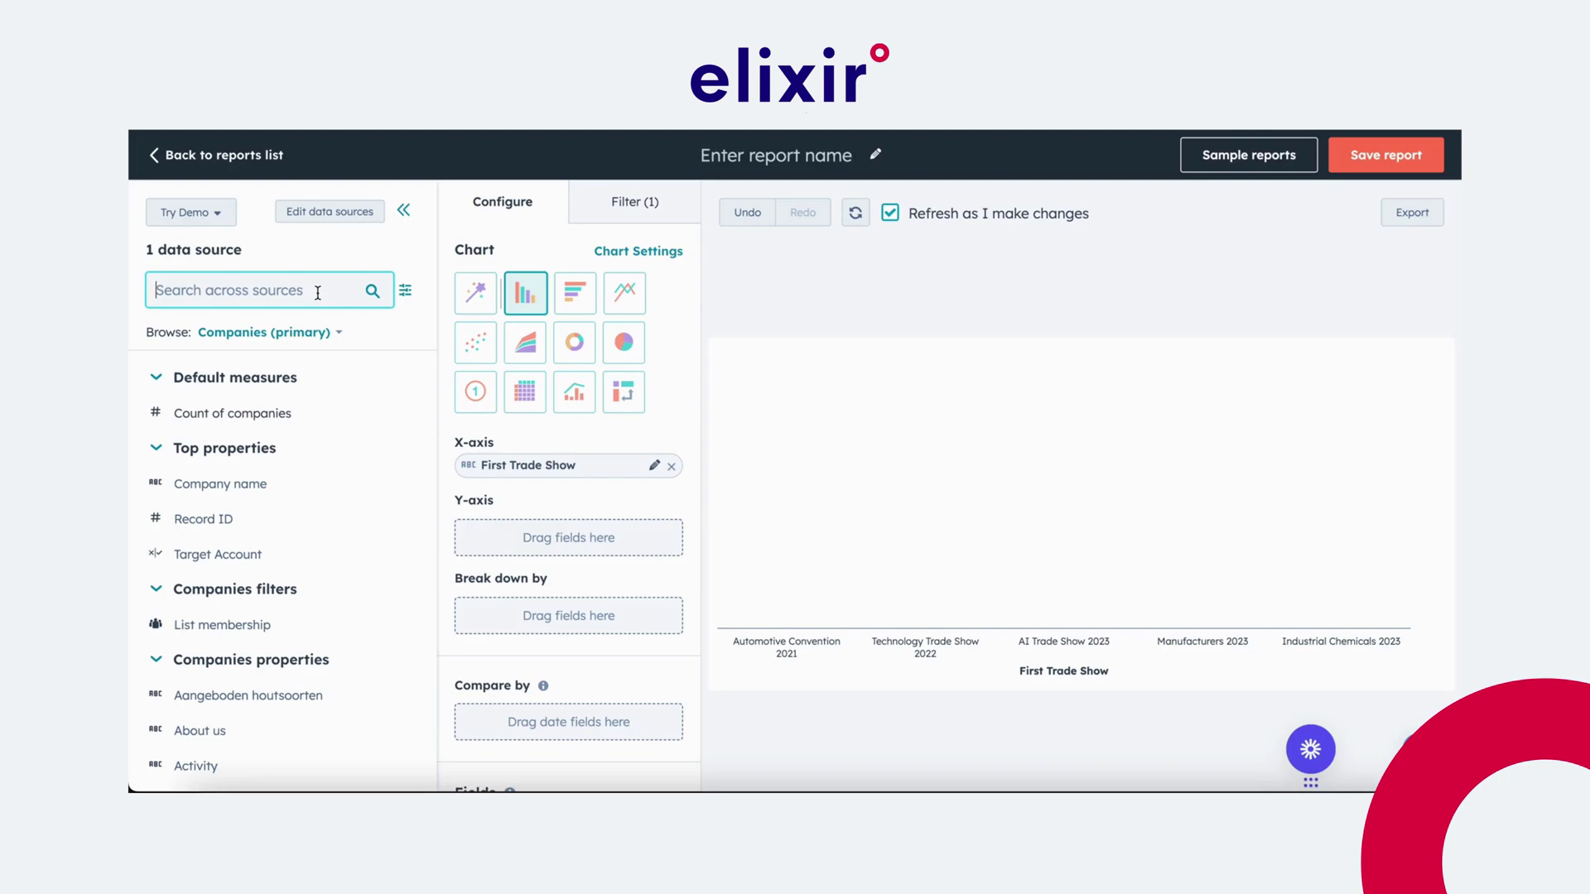
{"action": "type", "text": "create"}
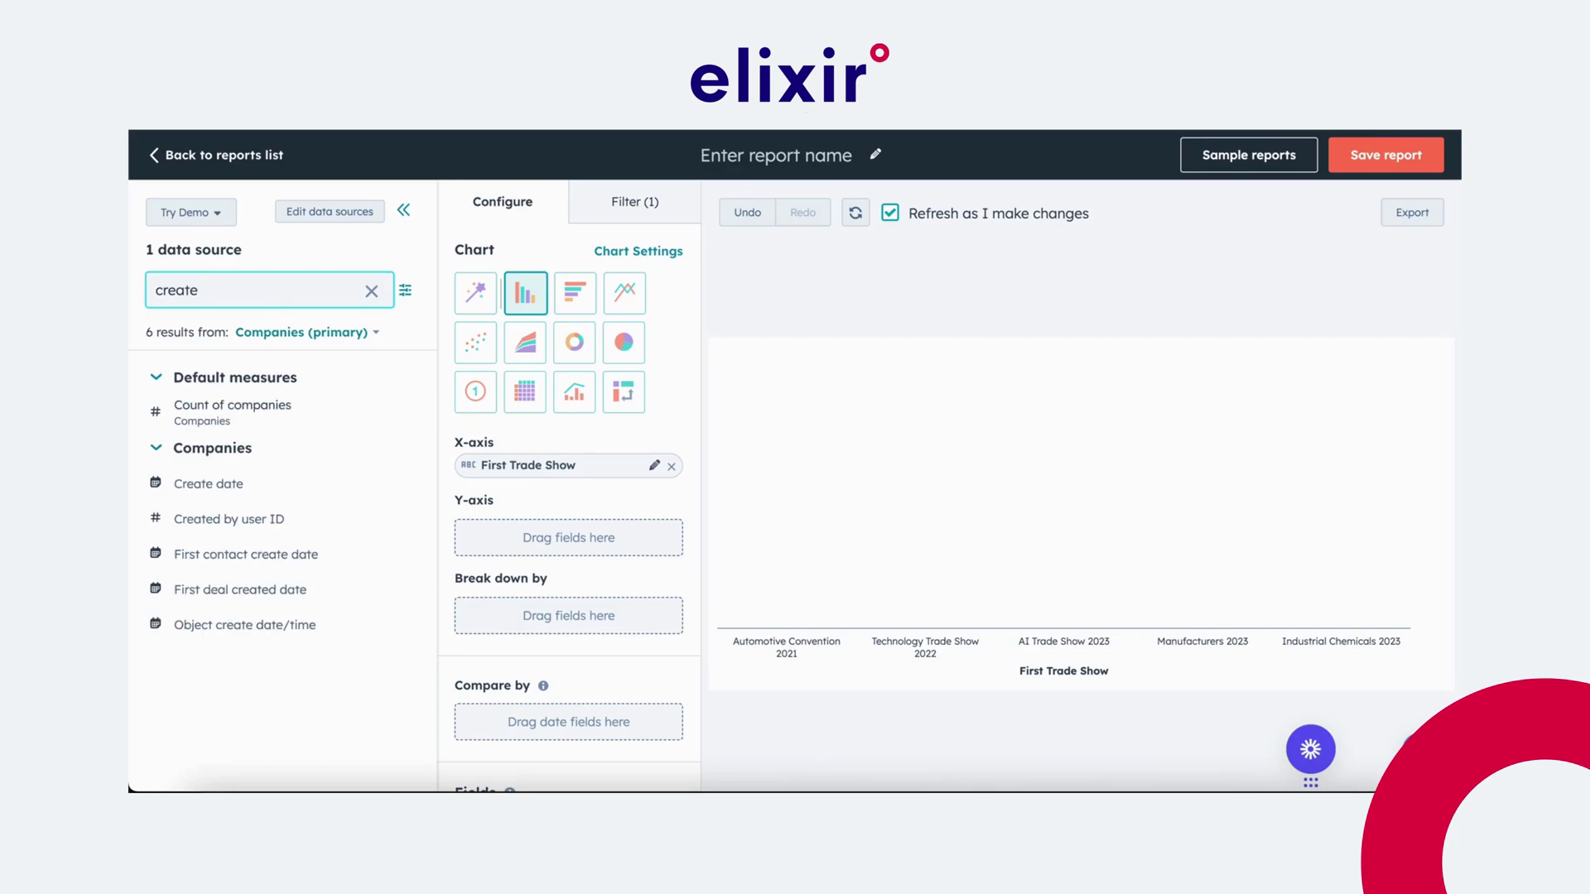
{"action": "left_click_drag", "start_coordinate": [217, 485], "coordinate": [494, 546]}
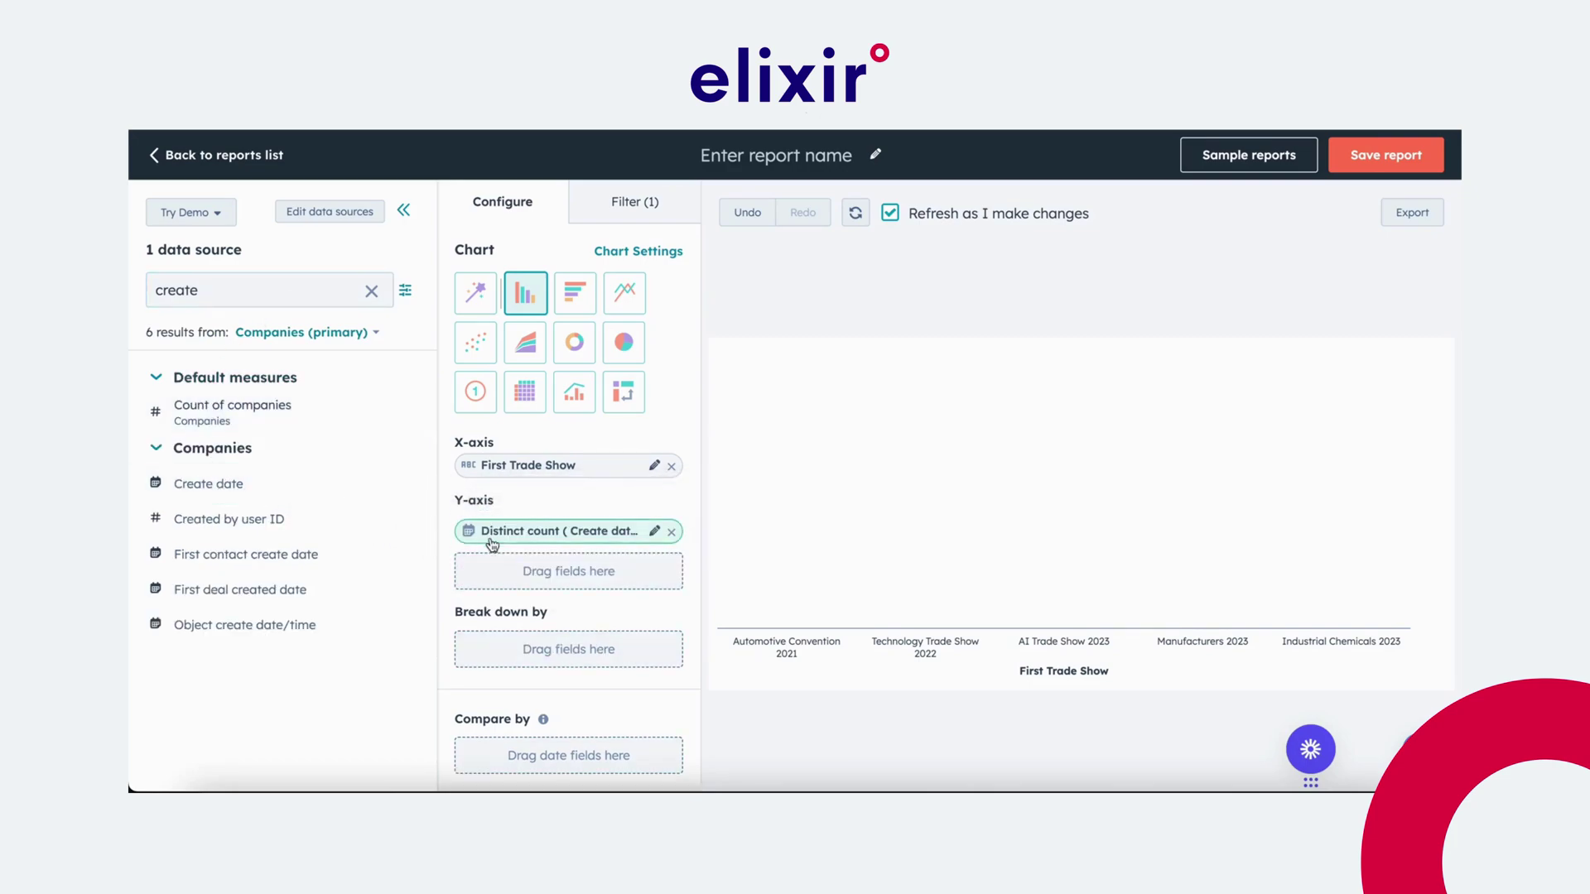
Rename the Y-axis Create date field to "Amount of Leads" and apply the change.
{"action": "left_click", "coordinate": [506, 534]}
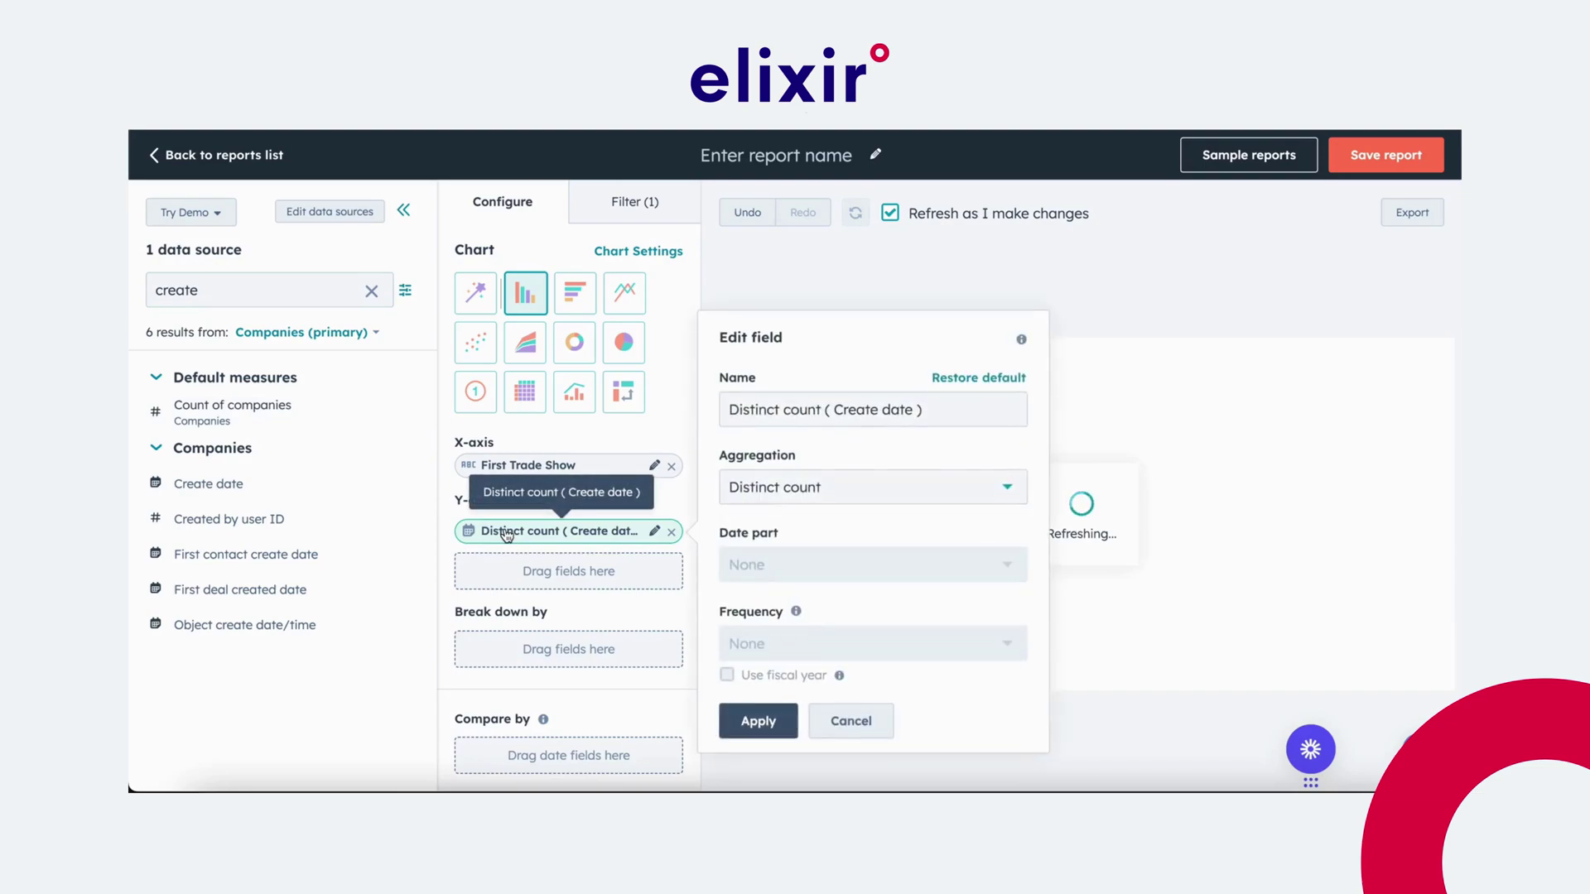
{"action": "left_click", "coordinate": [830, 712]}
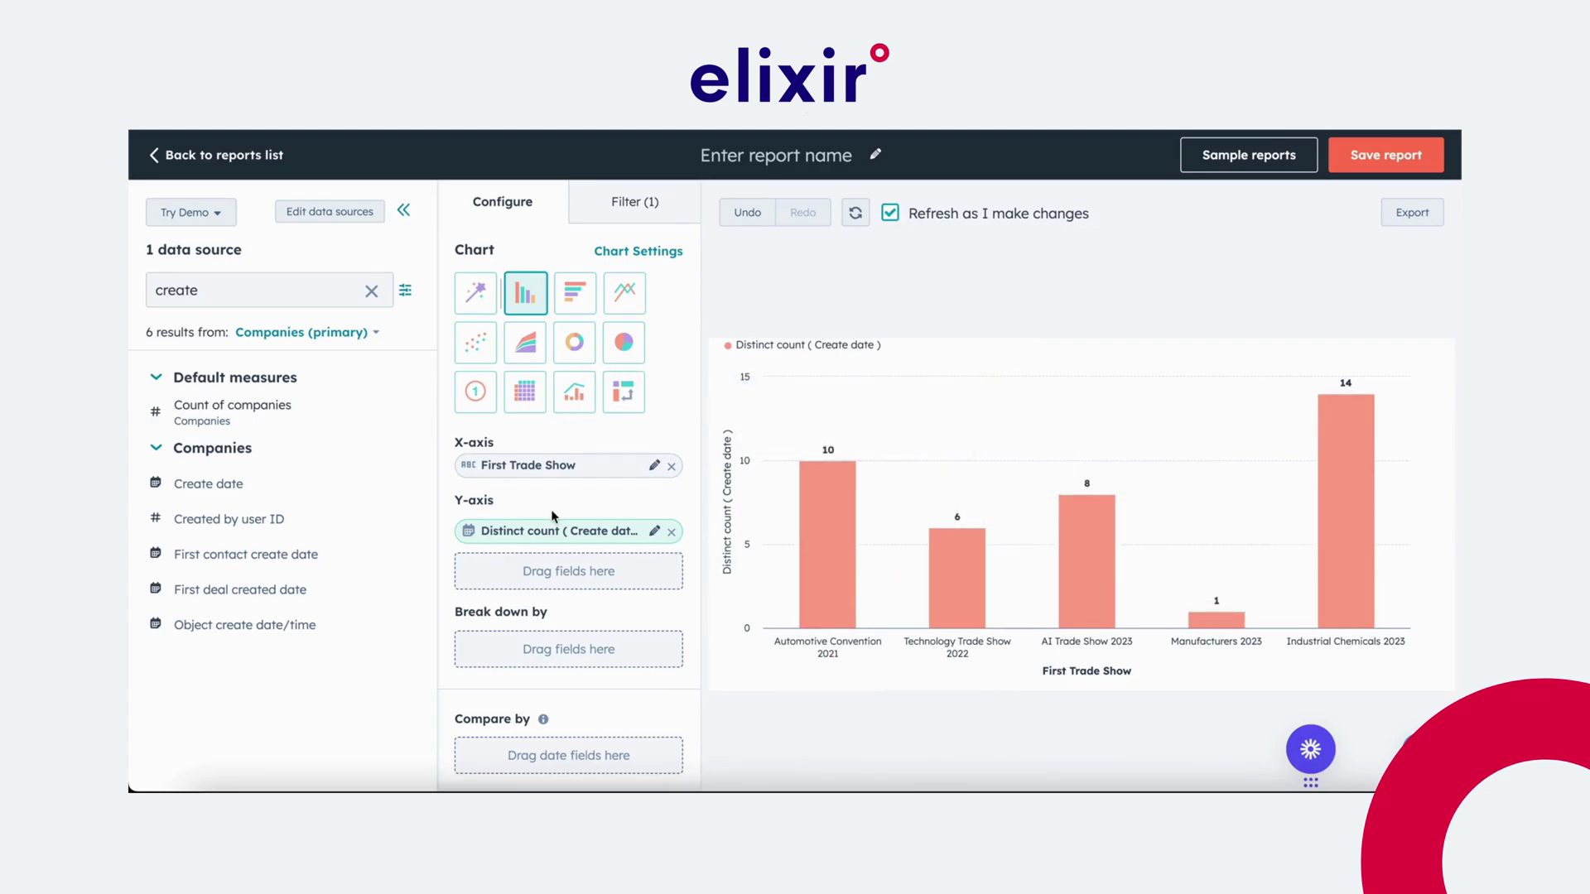
{"action": "left_click", "coordinate": [654, 531]}
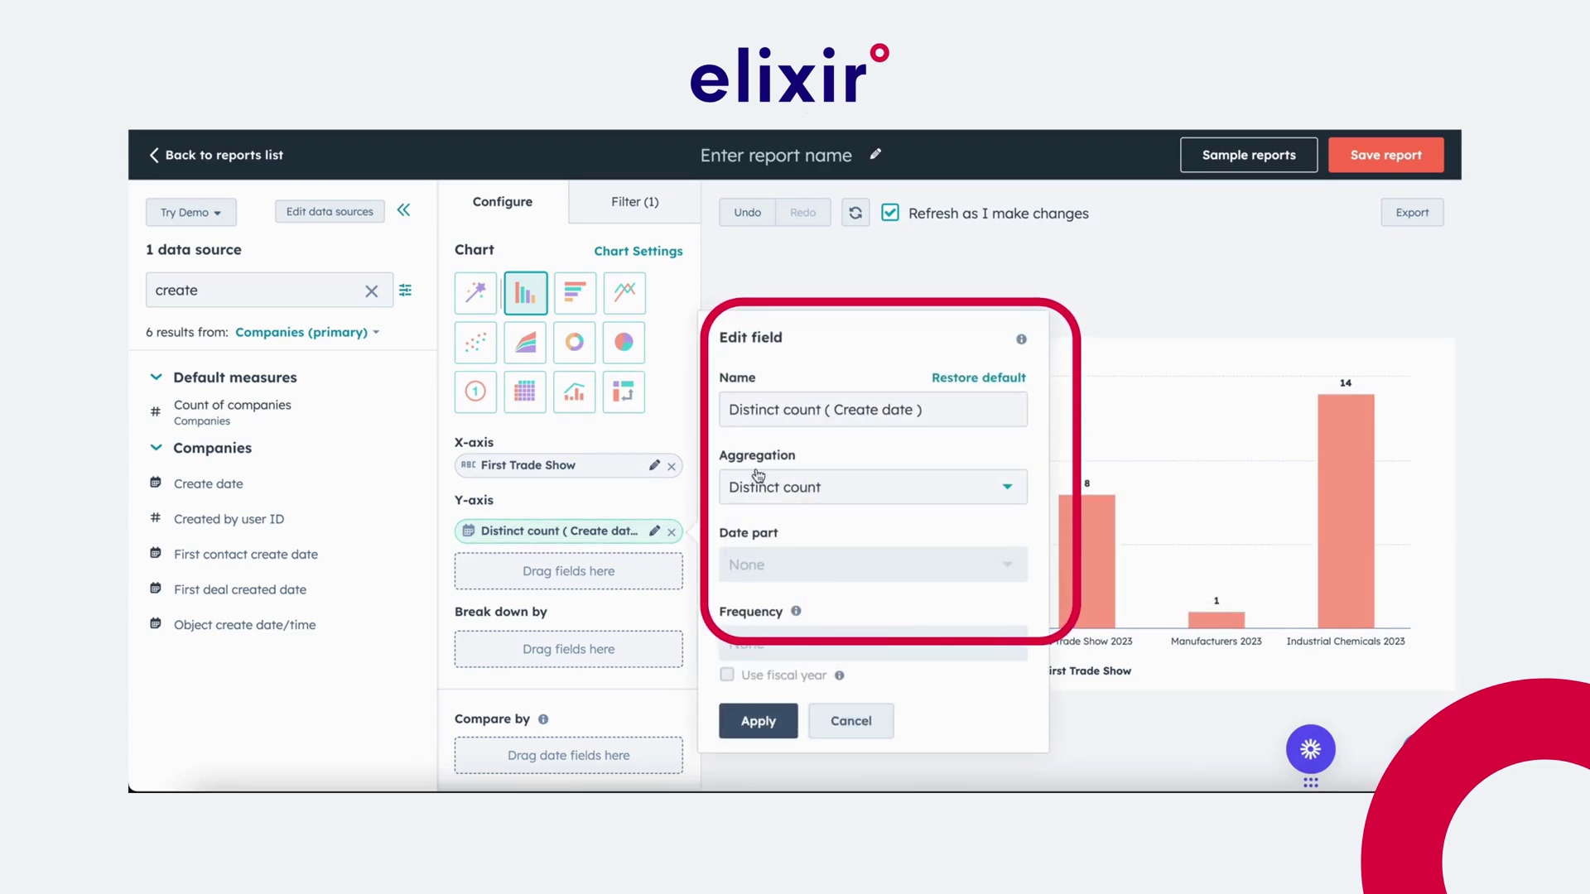
{"action": "triple_click", "coordinate": [862, 396]}
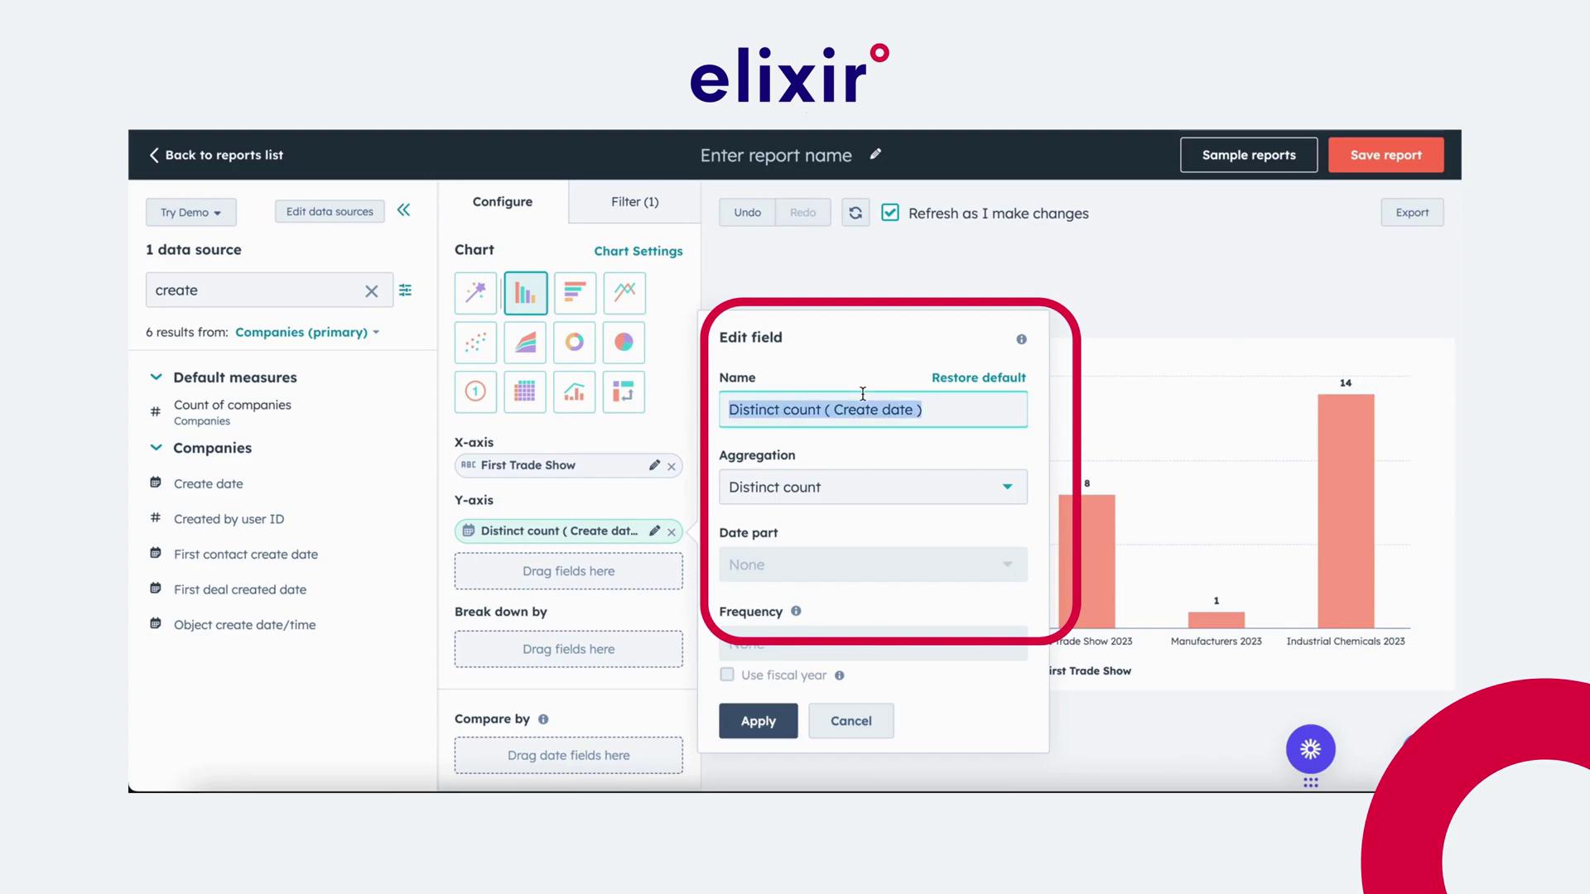
{"action": "type", "text": "Amount Lead"}
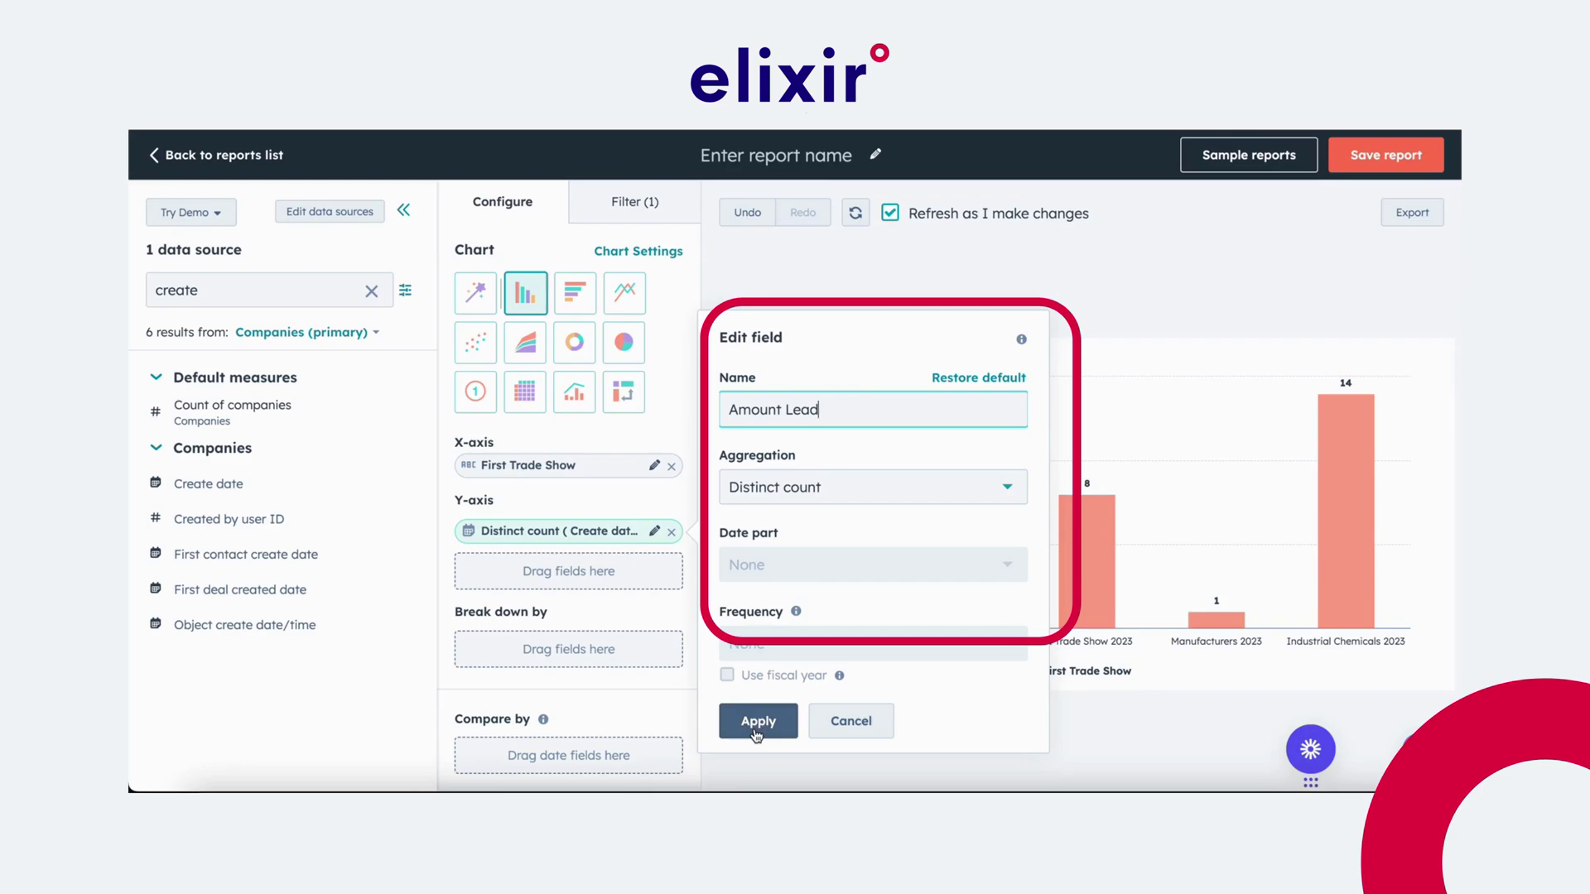
{"action": "left_click", "coordinate": [756, 734]}
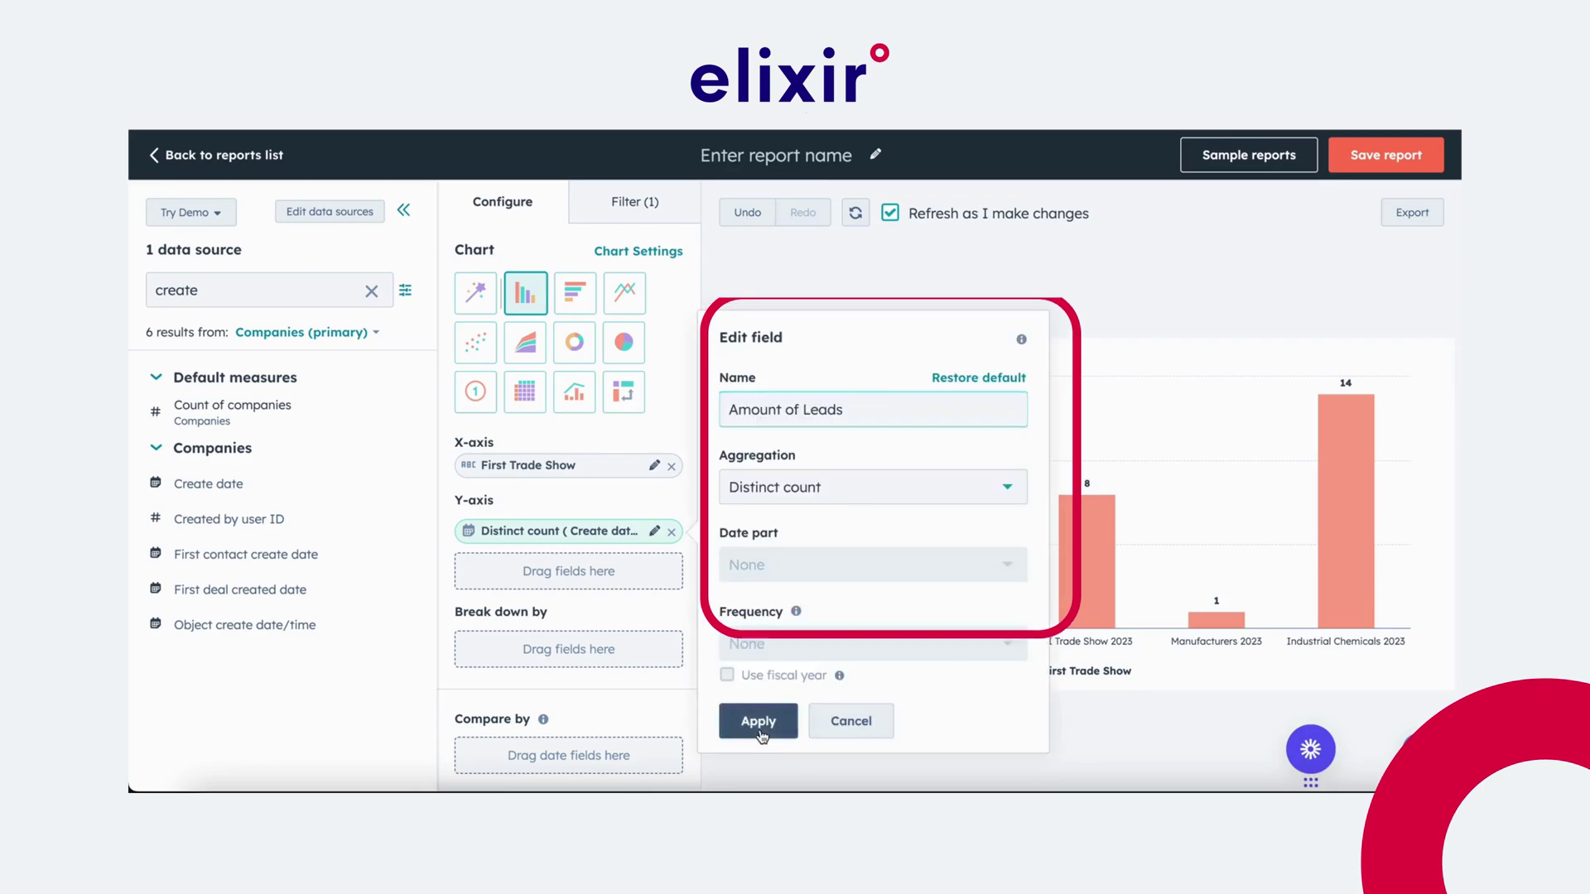
{"action": "left_click", "coordinate": [758, 721]}
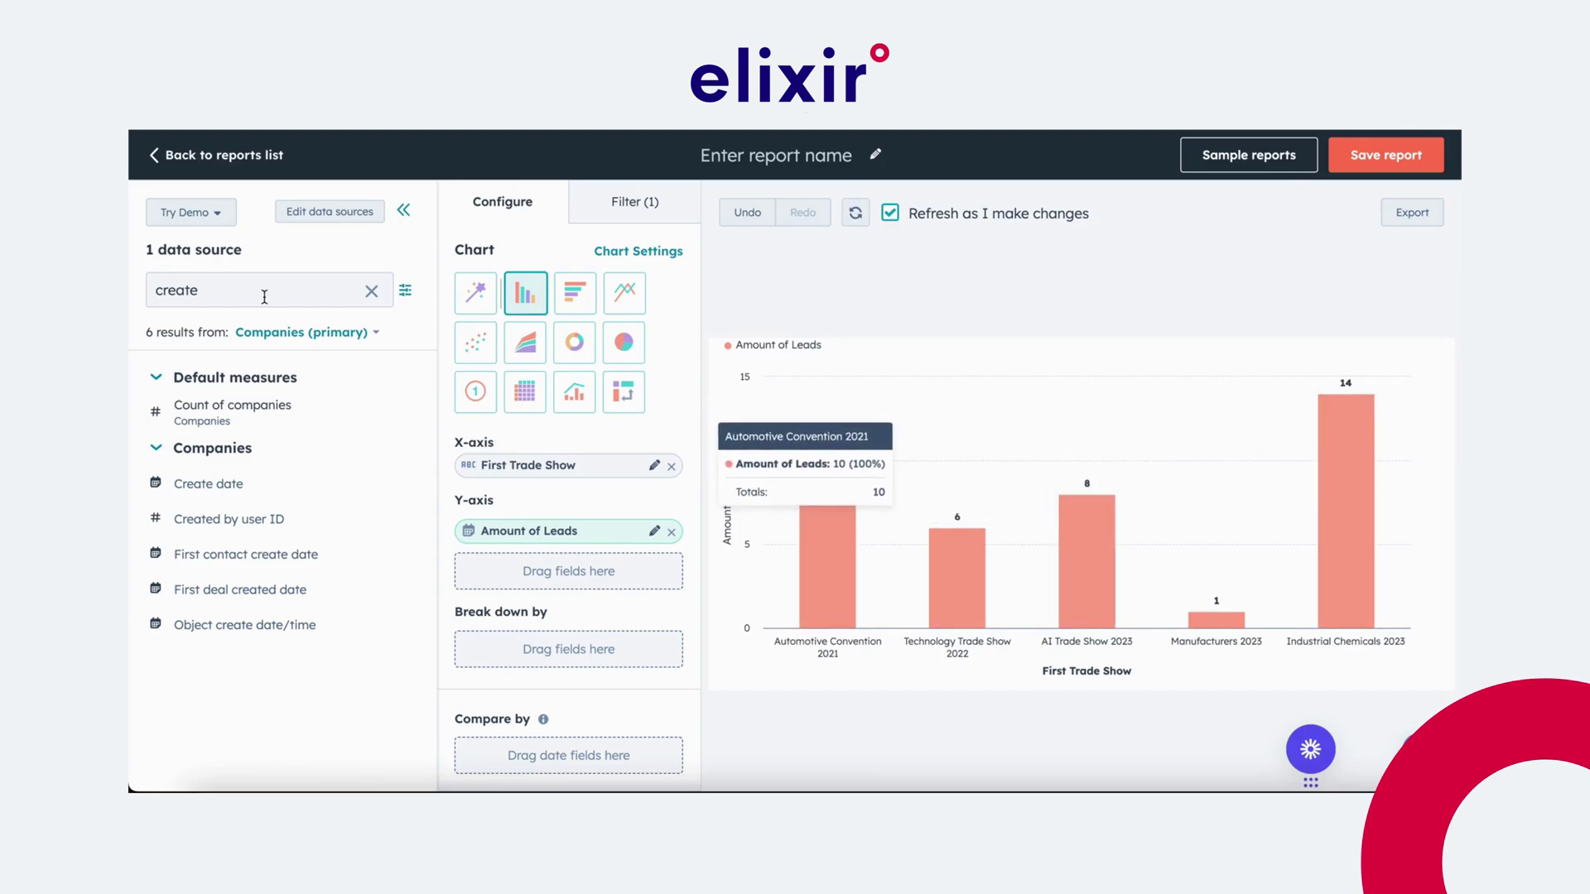
Find the company Lifecycle stage property by searching for "lifec" and break down the chart by it.
{"action": "left_click", "coordinate": [371, 291]}
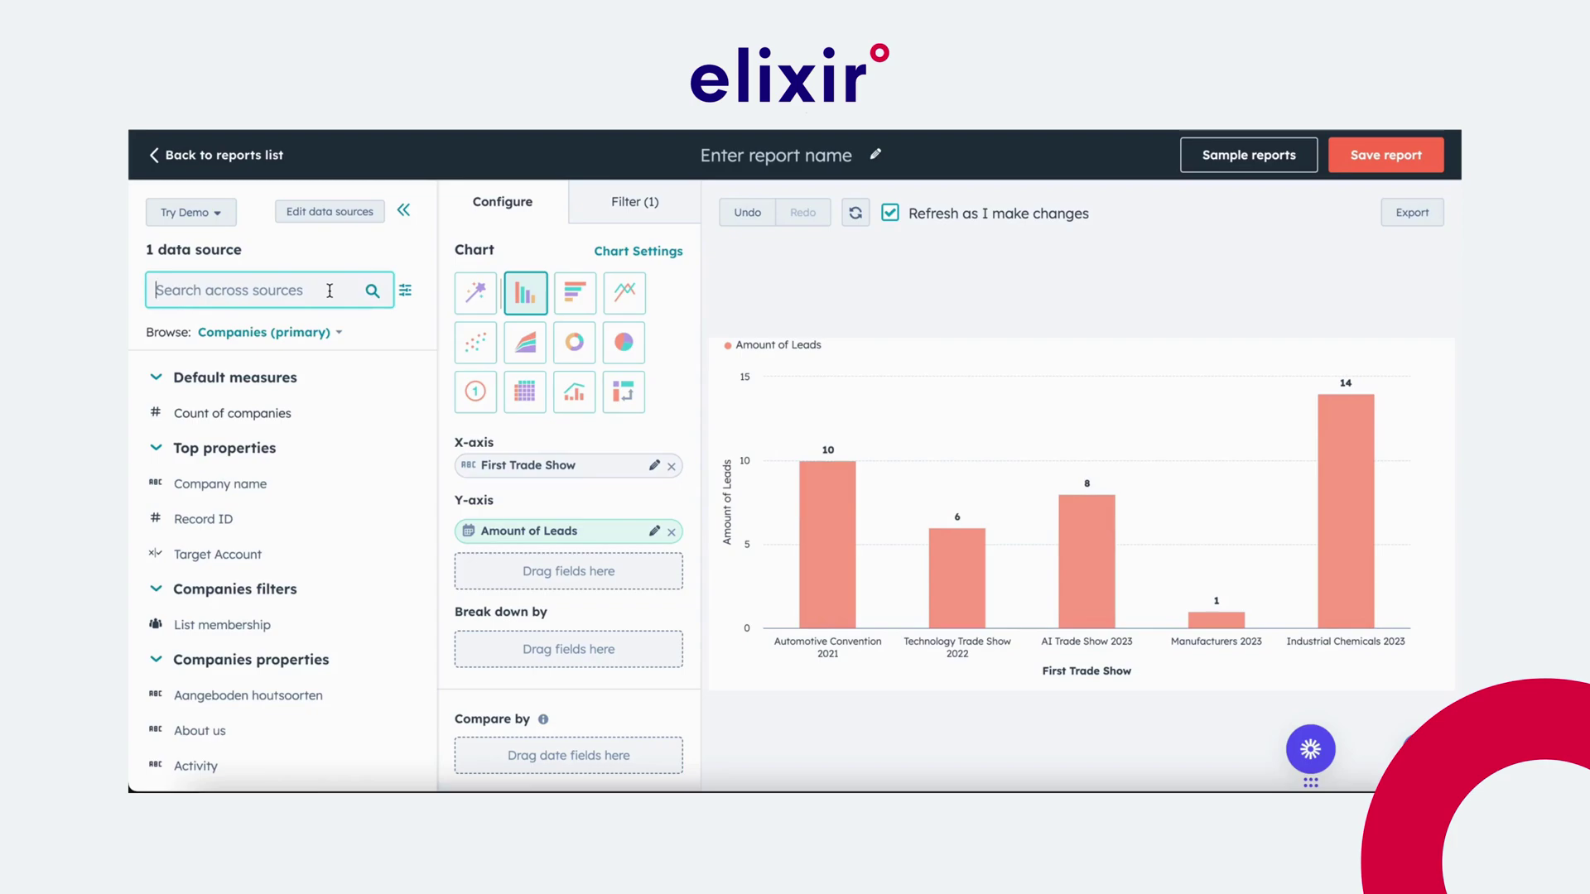
{"action": "type", "text": "lifec"}
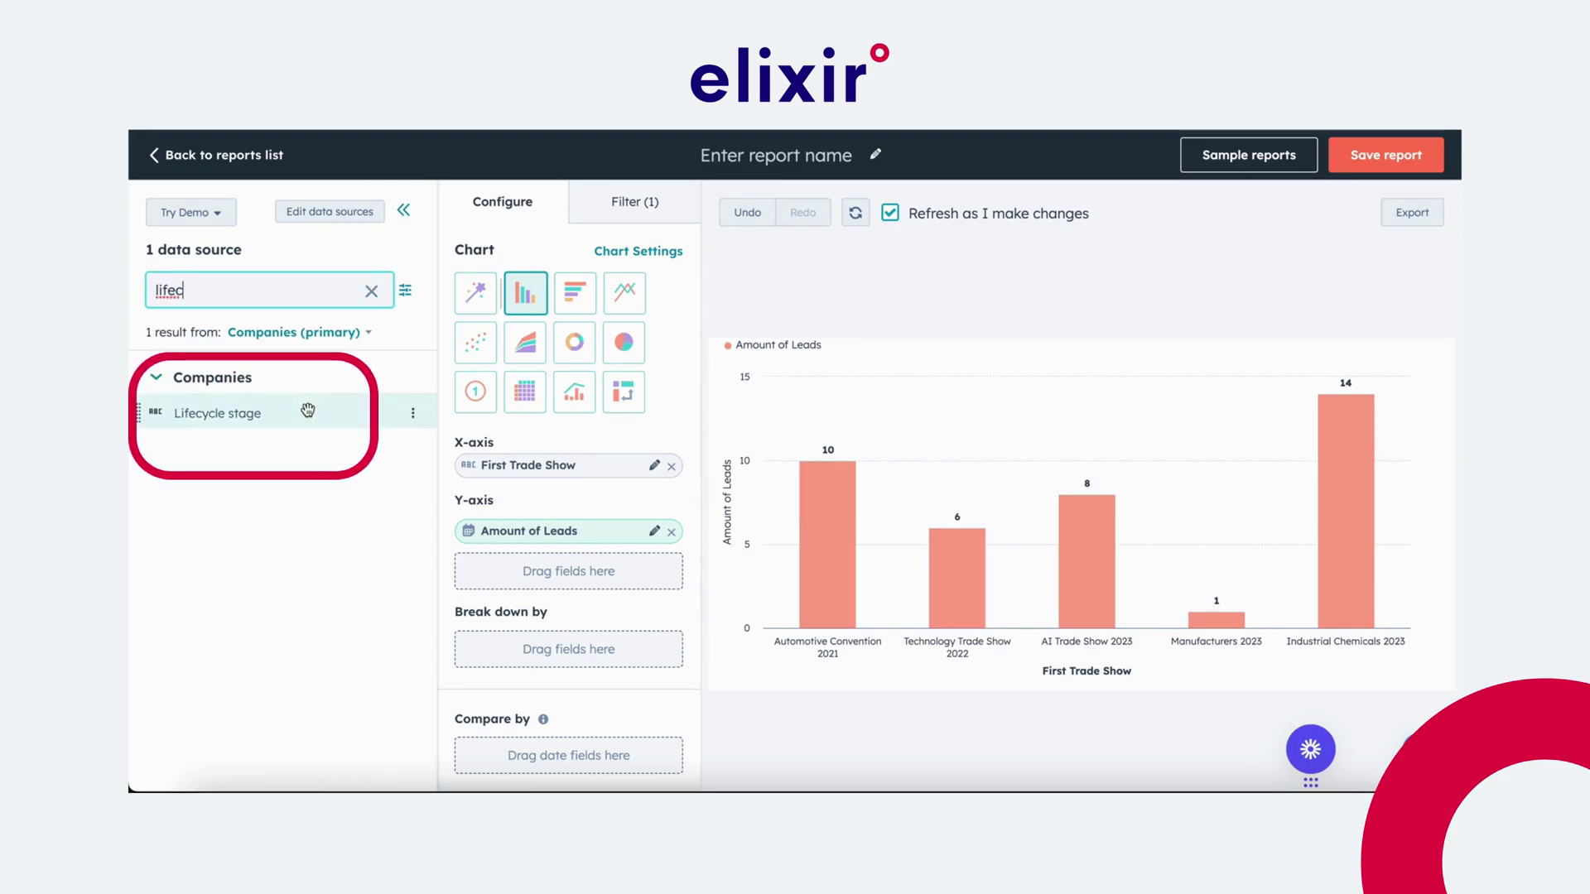
{"action": "mouse_move", "coordinate": [273, 422]}
{"action": "left_mouse_down"}
{"action": "mouse_move", "coordinate": [313, 563]}
{"action": "mouse_move", "coordinate": [427, 659]}
{"action": "mouse_move", "coordinate": [499, 656]}
{"action": "left_mouse_up"}
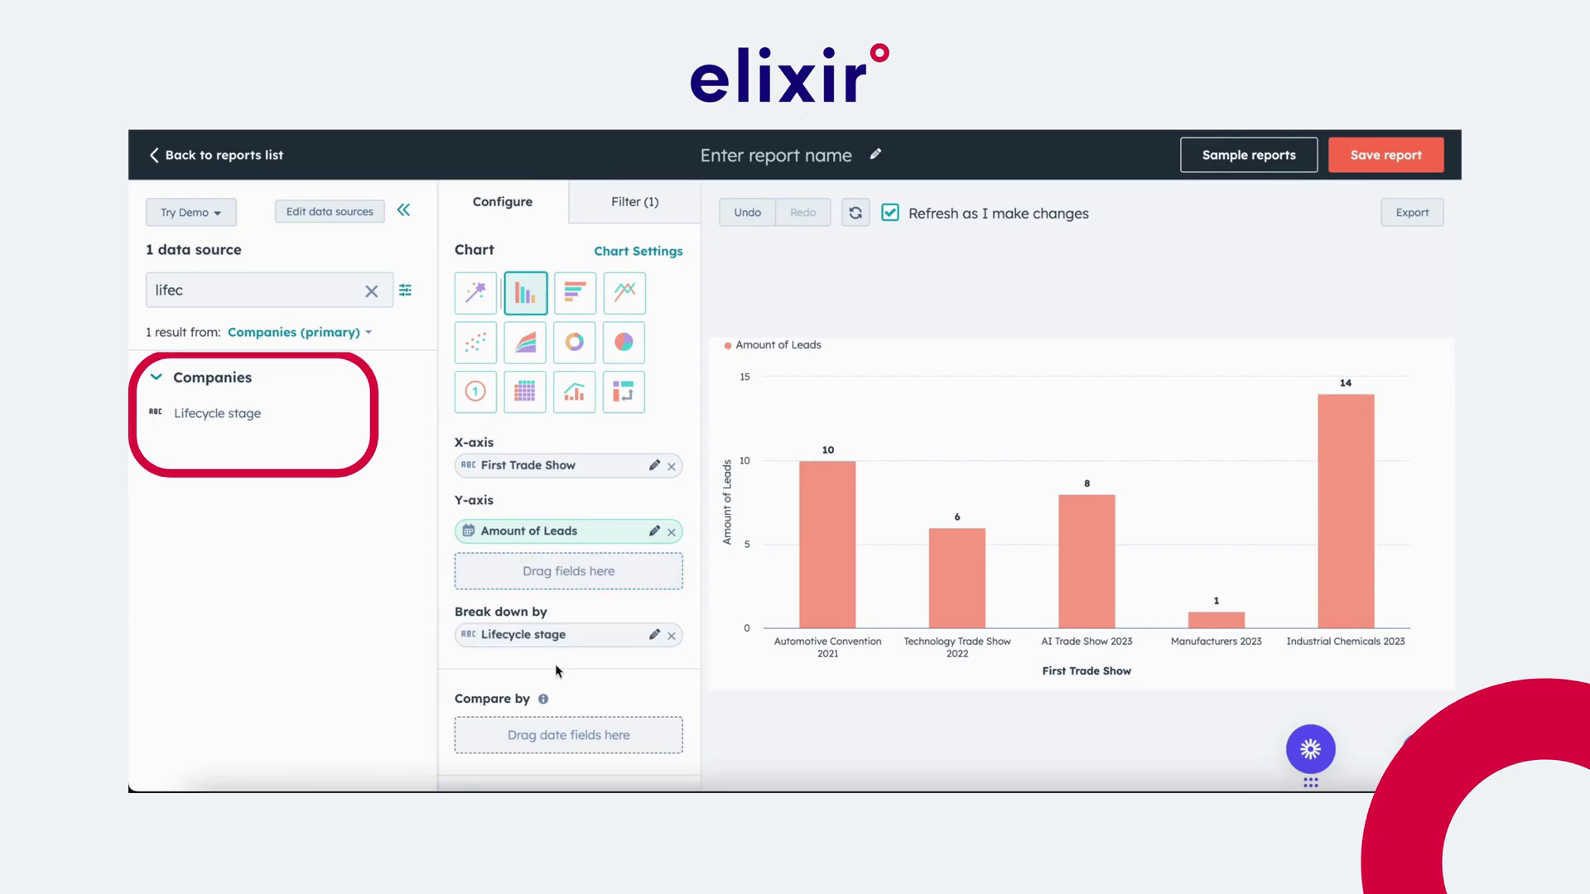
{"action": "mouse_move", "coordinate": [960, 566]}
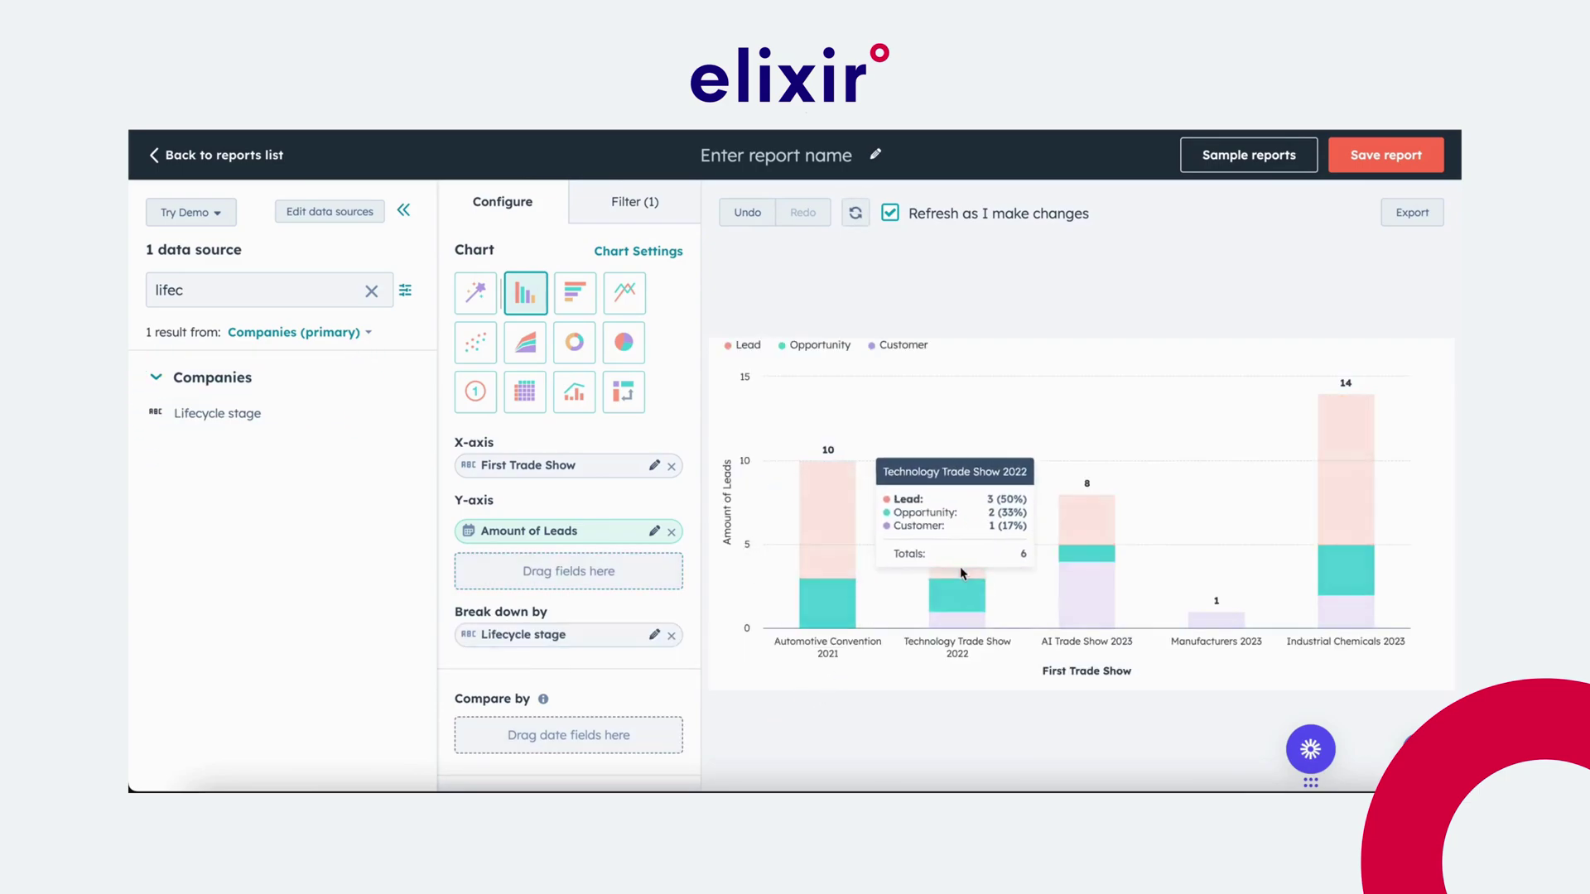
{"action": "mouse_move", "coordinate": [1338, 500]}
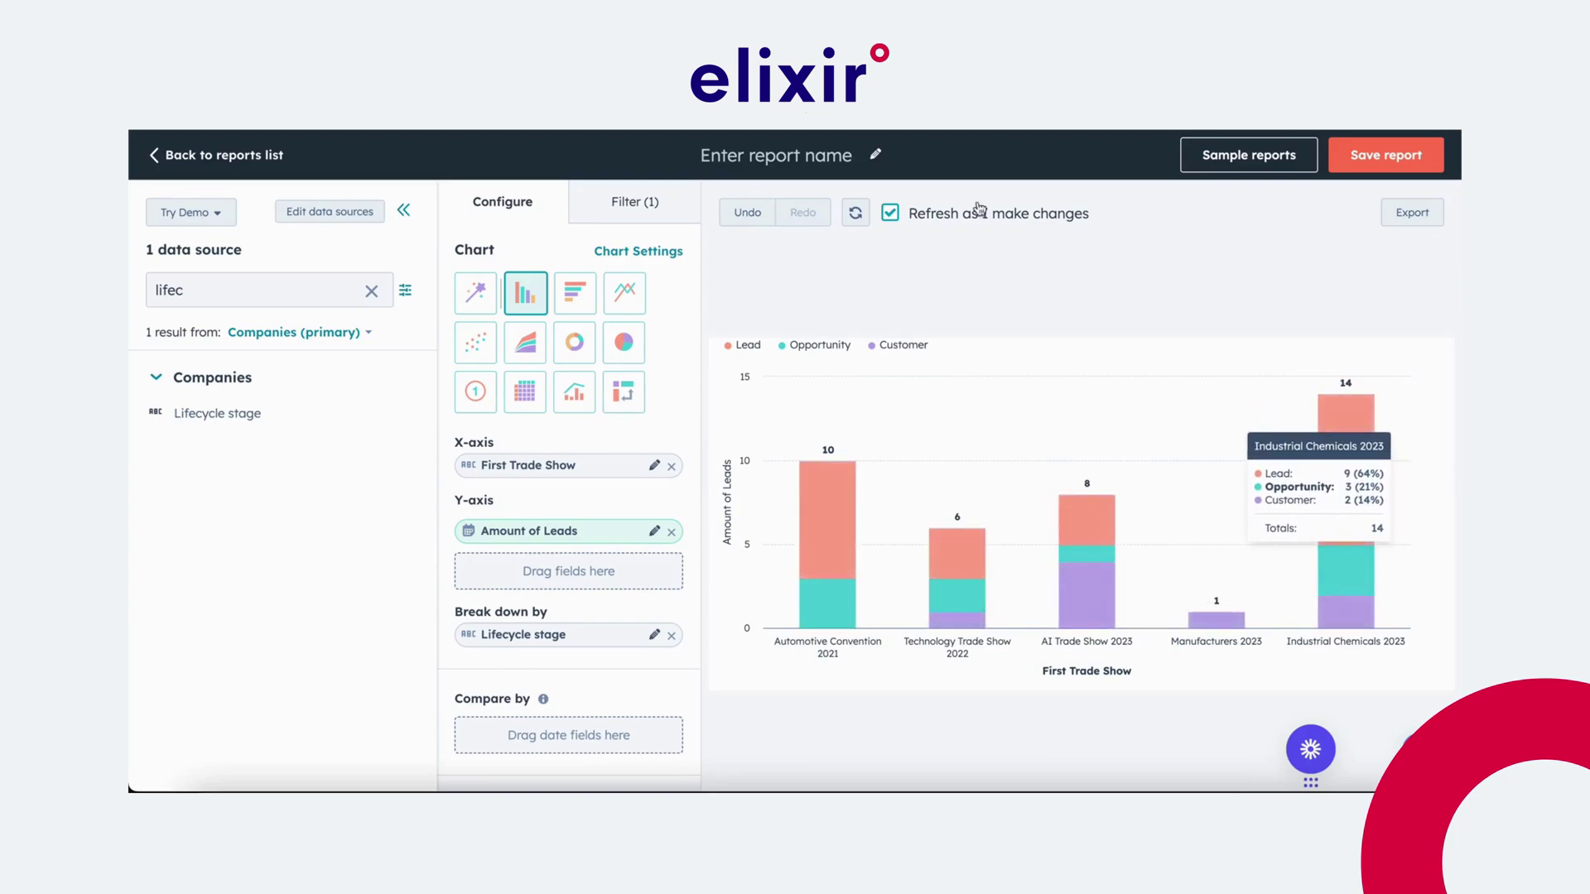
Name the report "Leads generated per trade show".
{"action": "left_click", "coordinate": [879, 157]}
{"action": "type", "text": "Lea"}
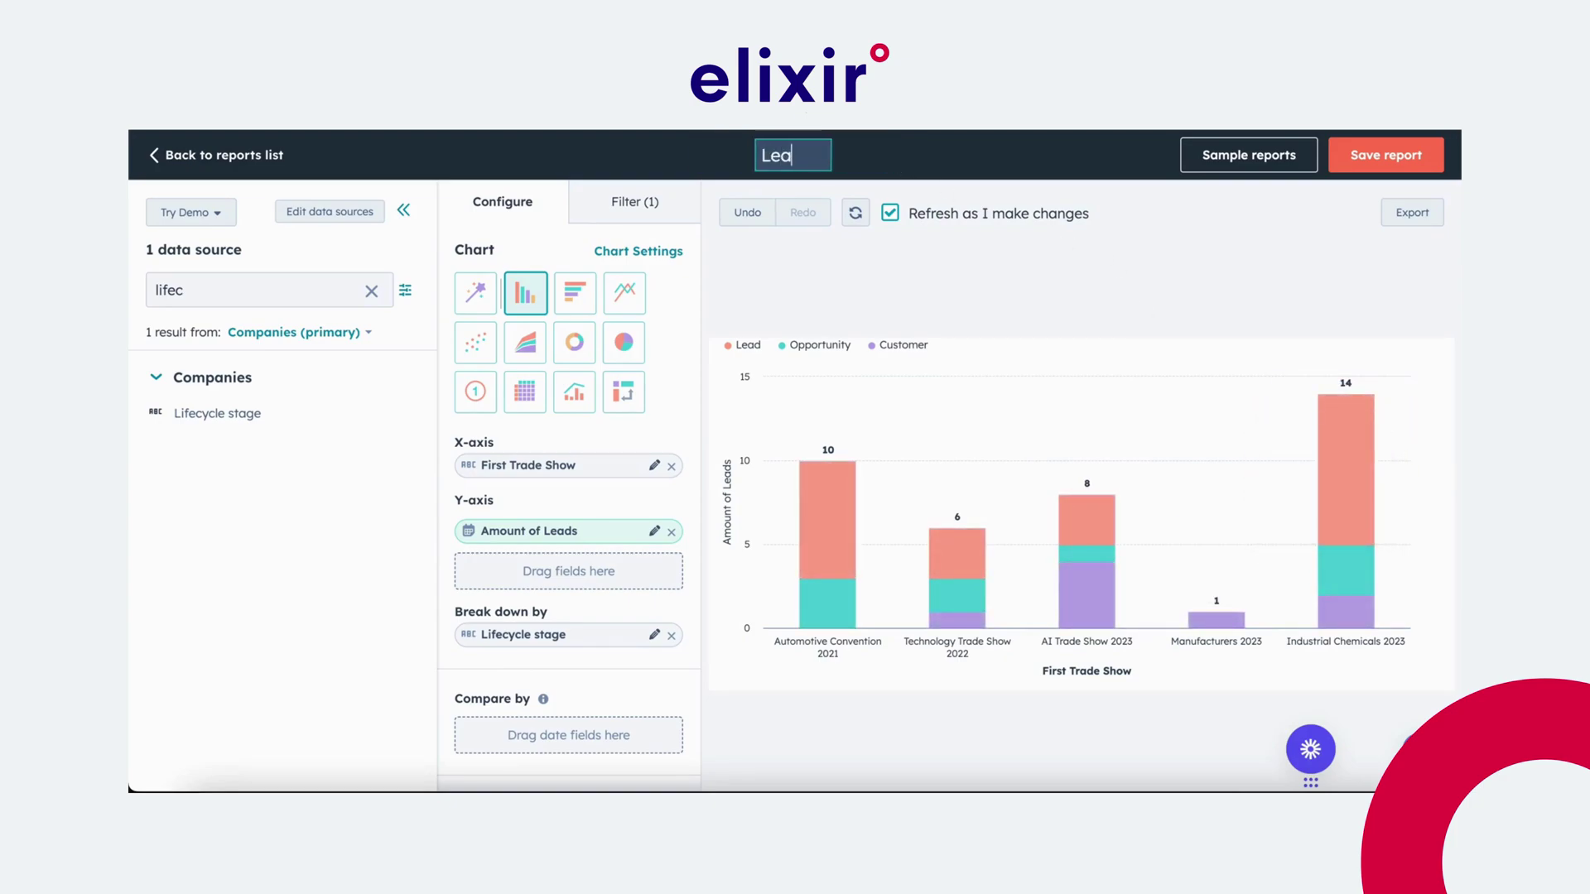
{"action": "type", "text": "ds generated per trad"}
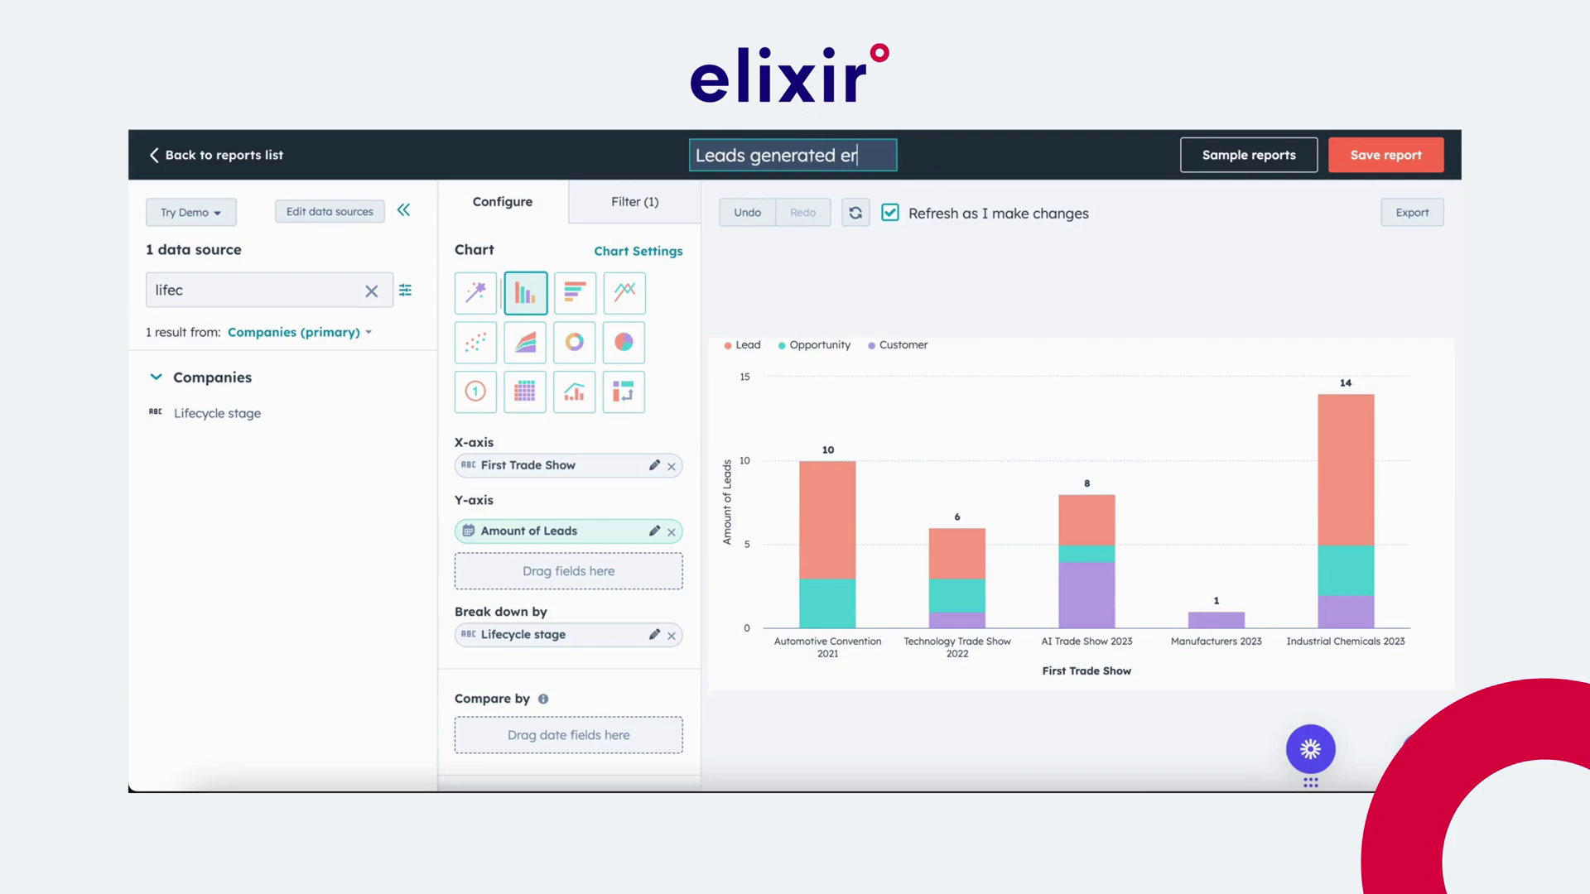
{"action": "type", "text": "e show"}
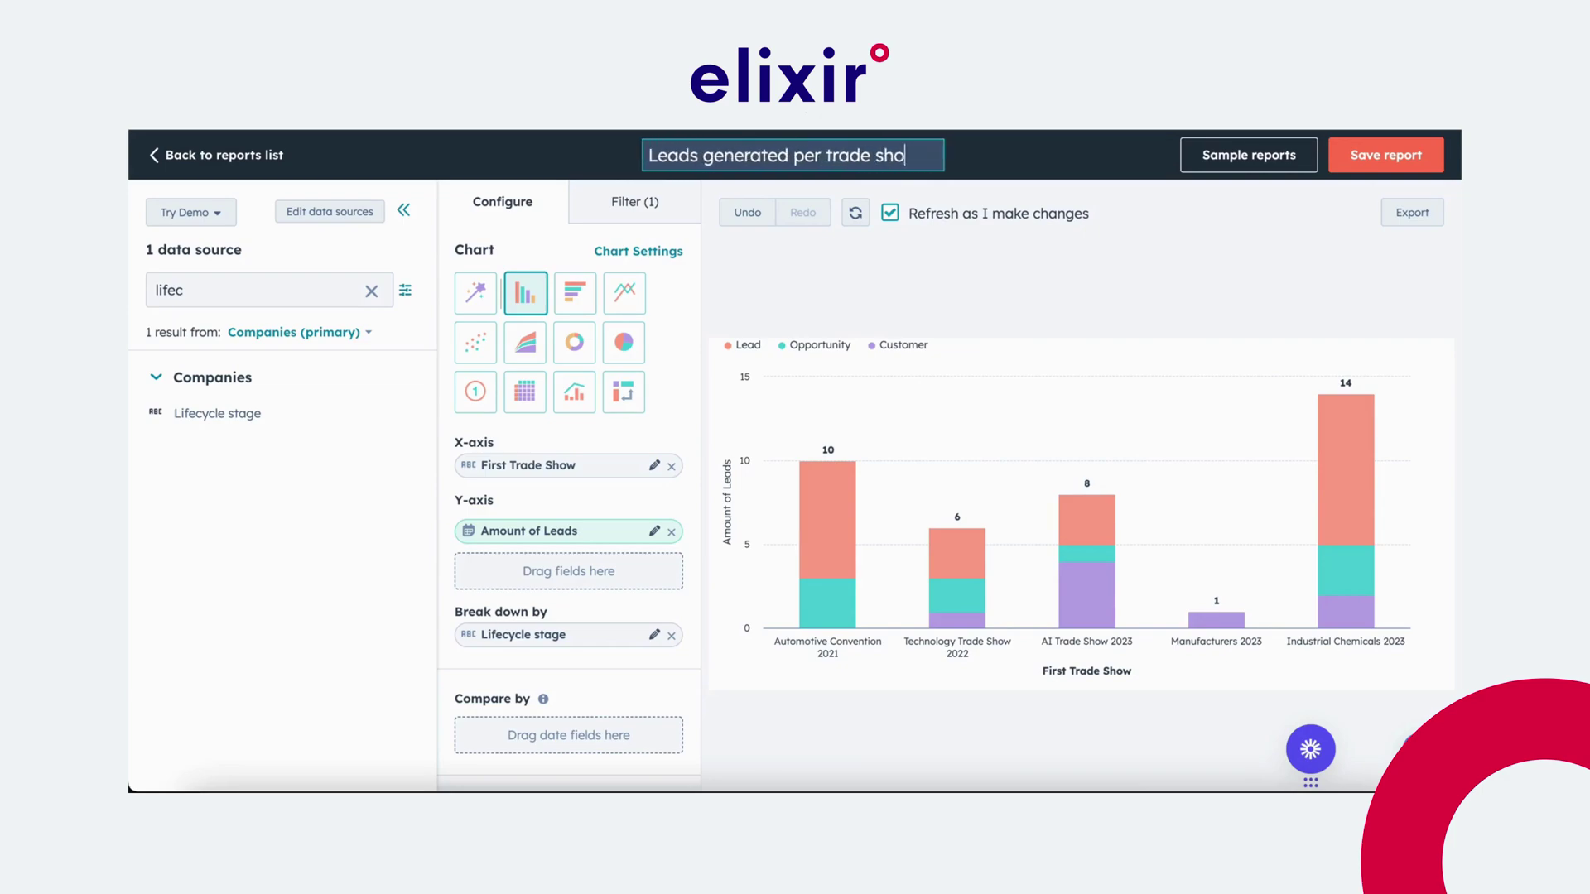
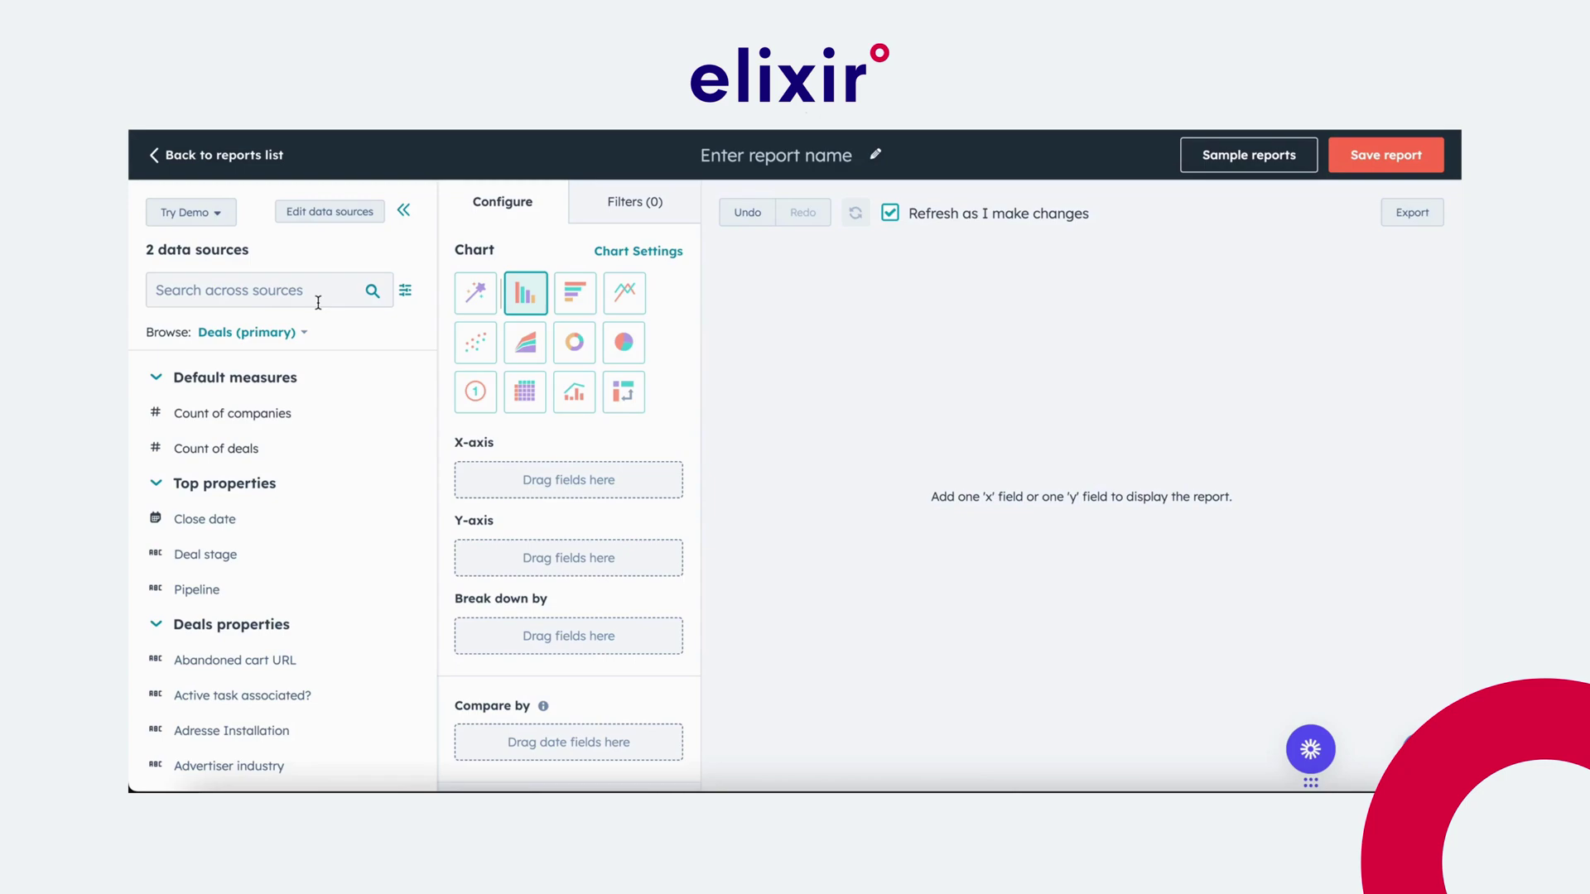
In the new deals and companies report, search for "trade sho" and place the company's First Trade Show on the X-axis.
{"action": "left_click", "coordinate": [317, 303]}
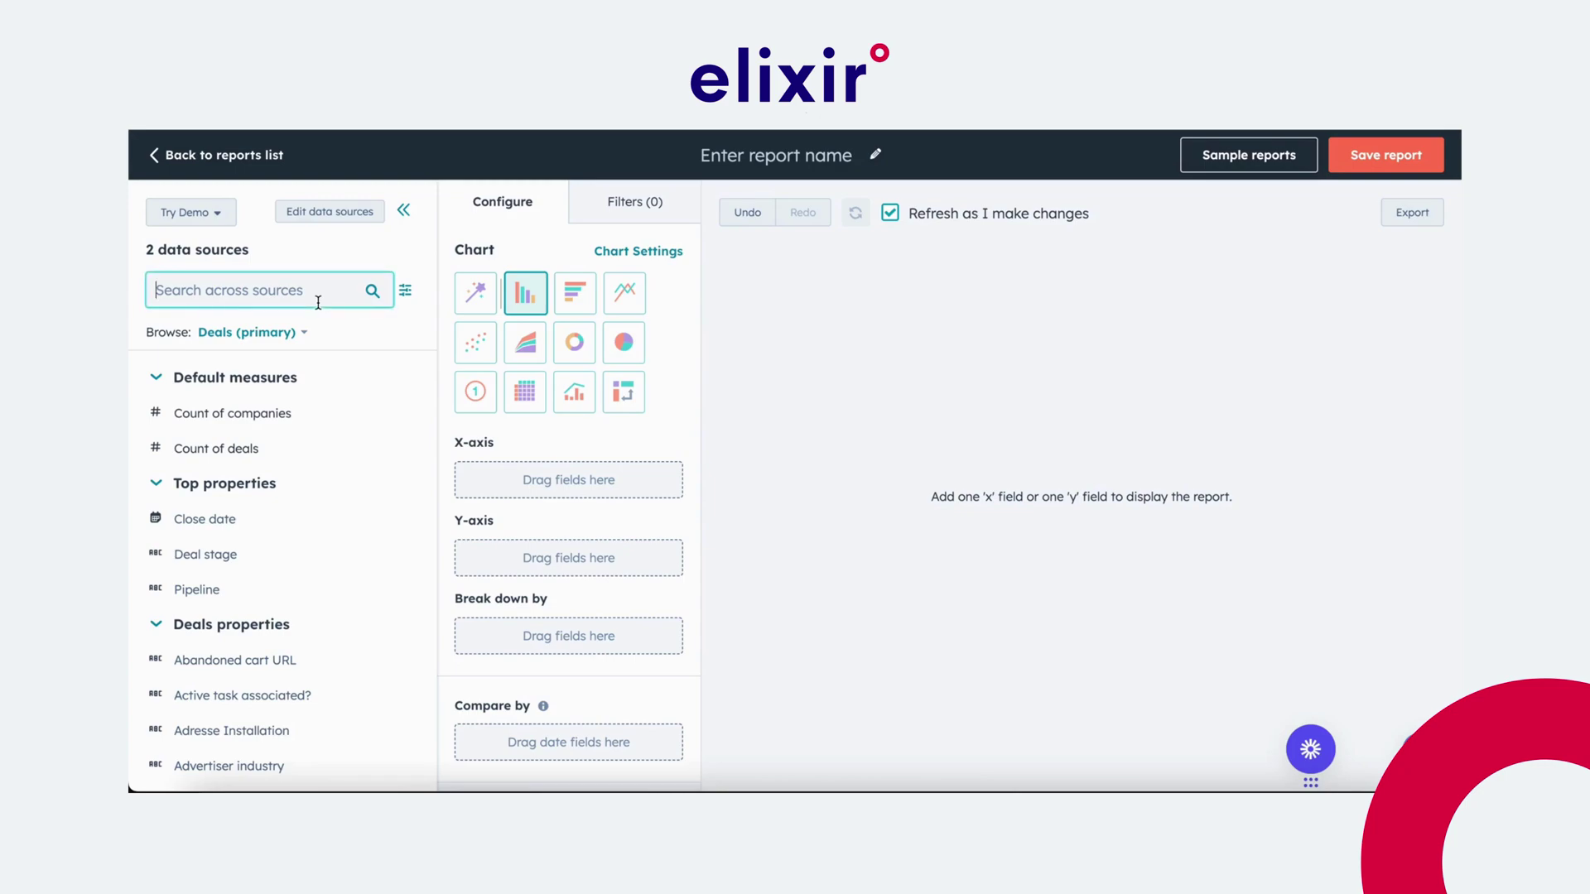
{"action": "type", "text": "trade sho"}
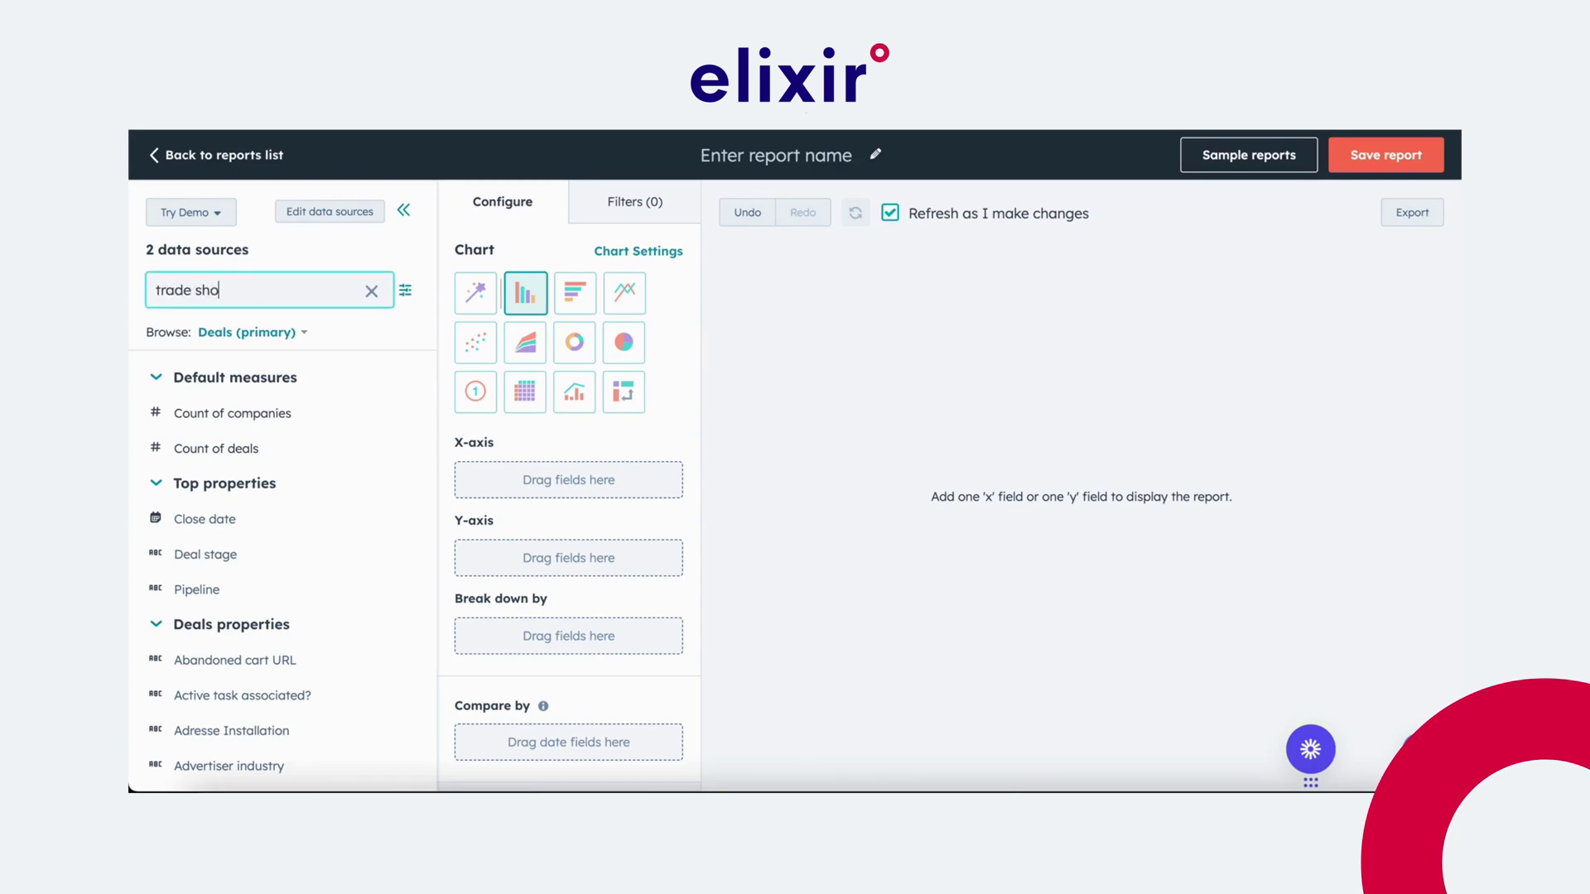
{"action": "left_click_drag", "start_coordinate": [178, 480], "coordinate": [497, 483]}
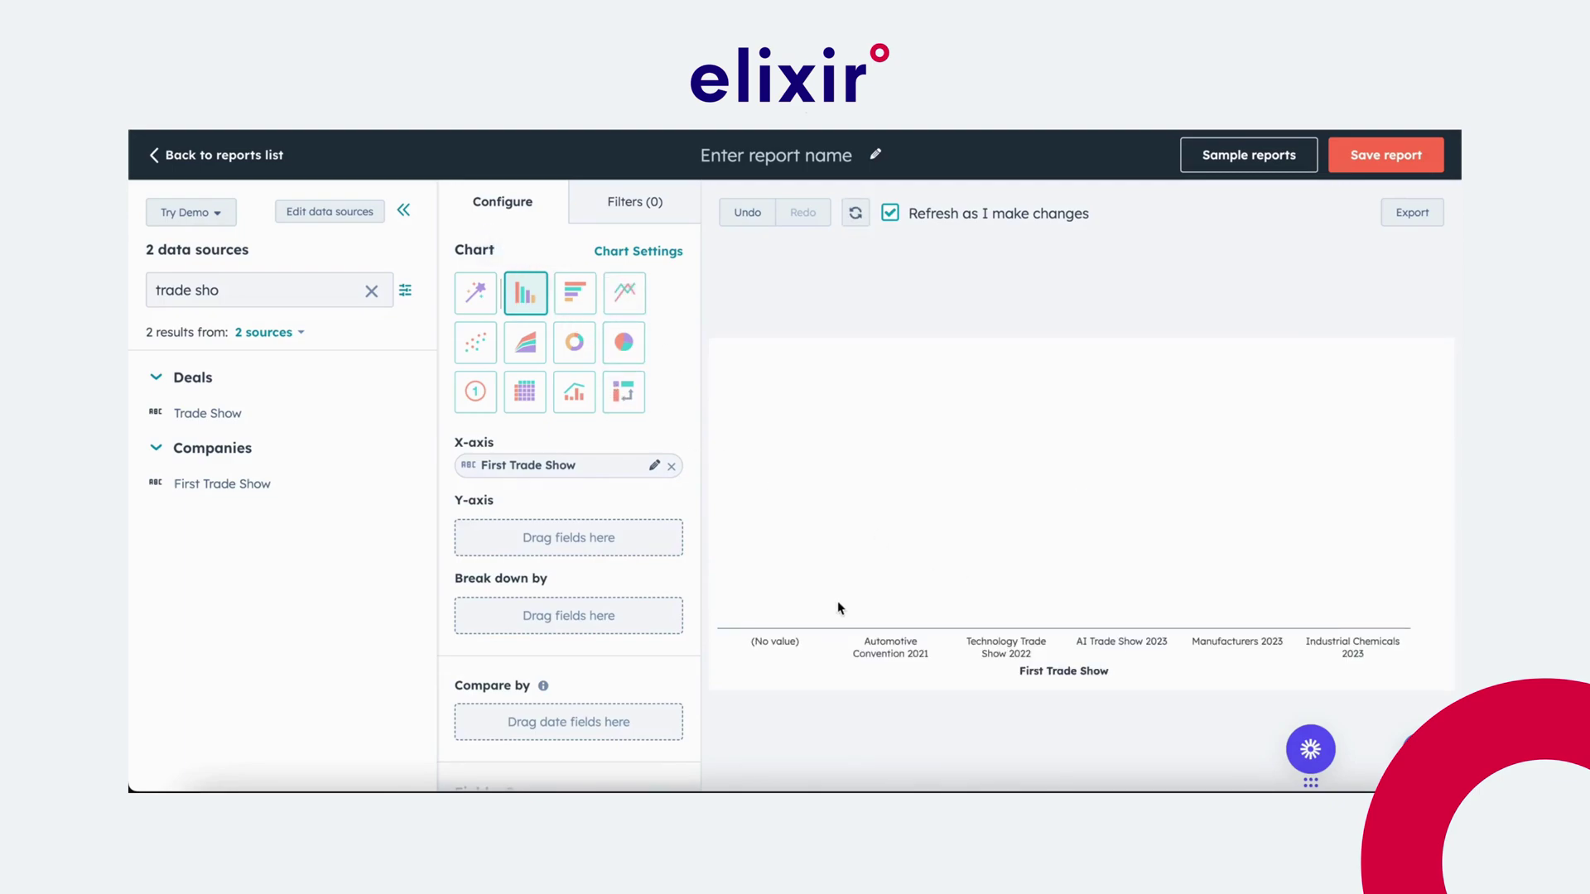
Filter the deals report to companies whose First Trade Show is known.
{"action": "left_click", "coordinate": [610, 217]}
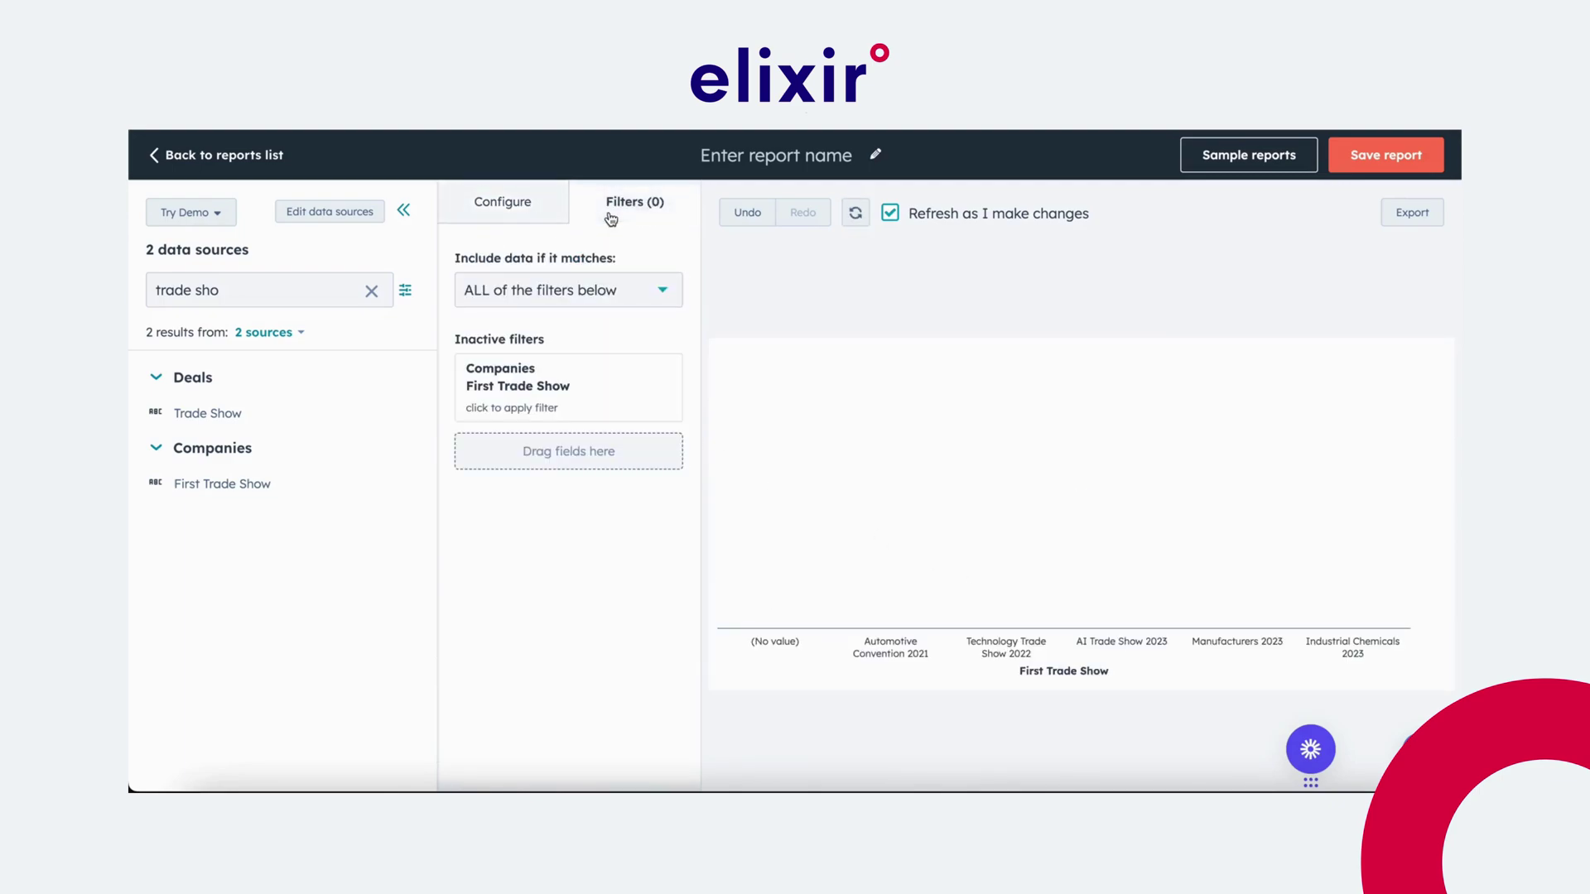
{"action": "left_click", "coordinate": [570, 408]}
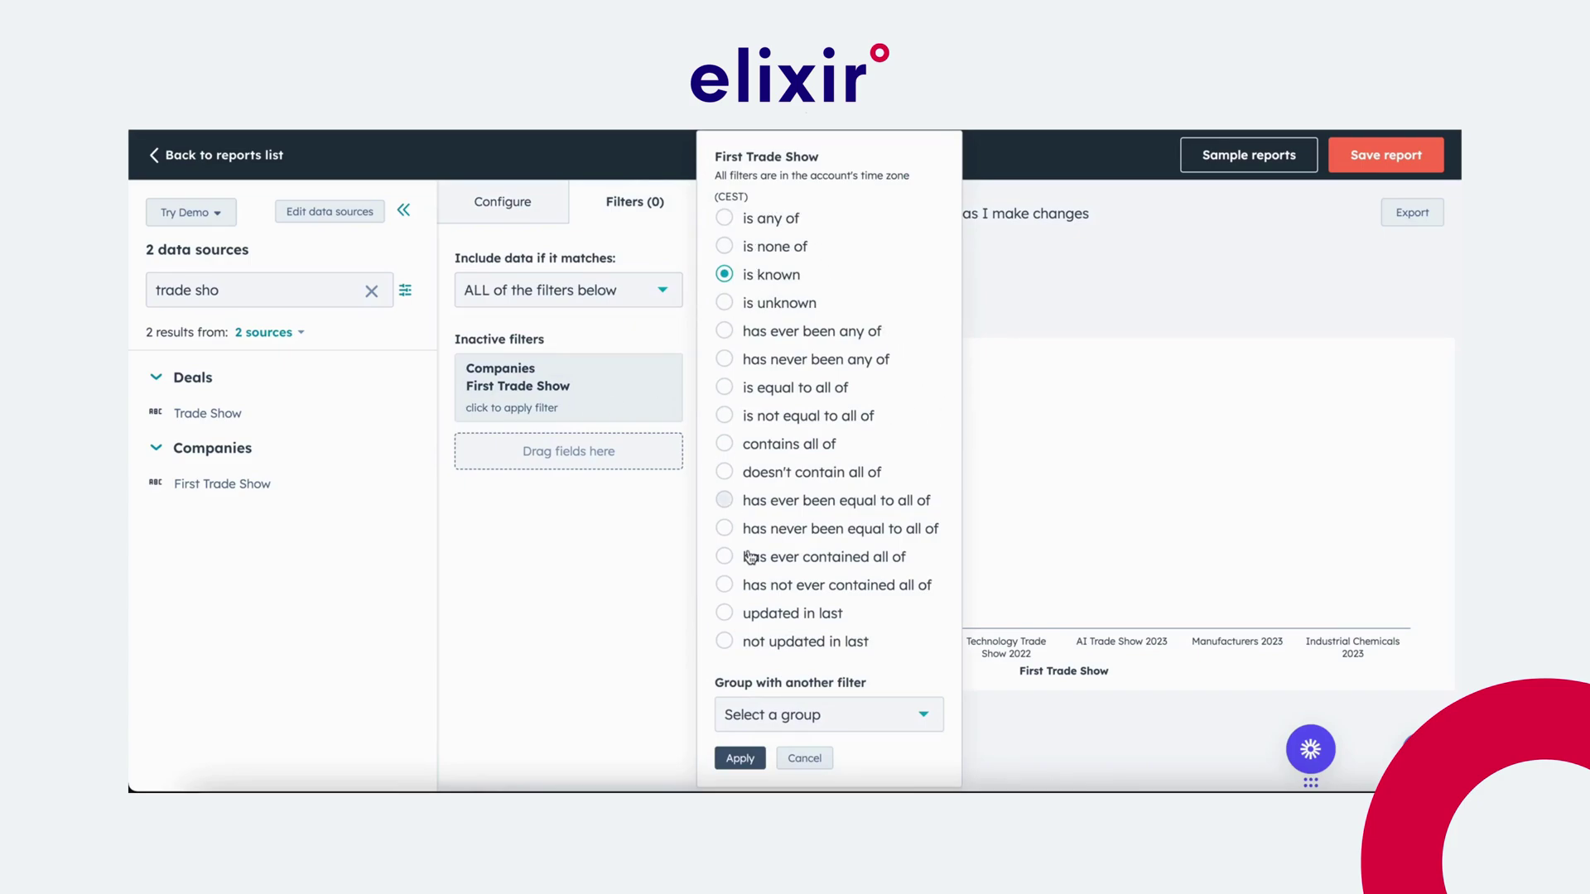
{"action": "left_click", "coordinate": [738, 755]}
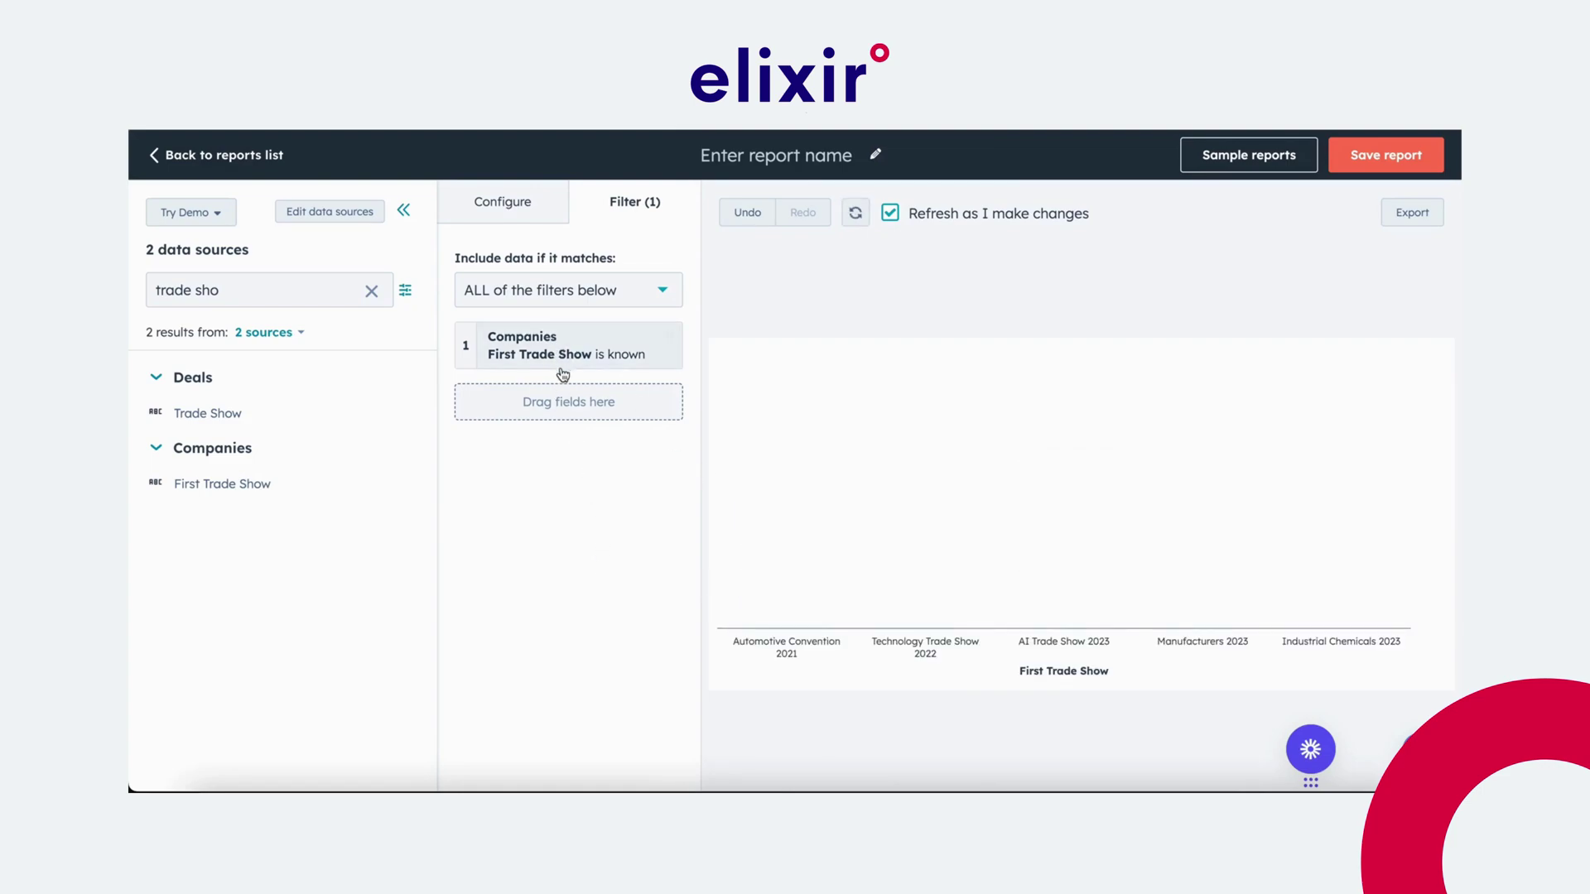
Return to the chart configuration, find the deal Amount property by searching for "amount", and place it on the Y-axis.
{"action": "left_click", "coordinate": [536, 218]}
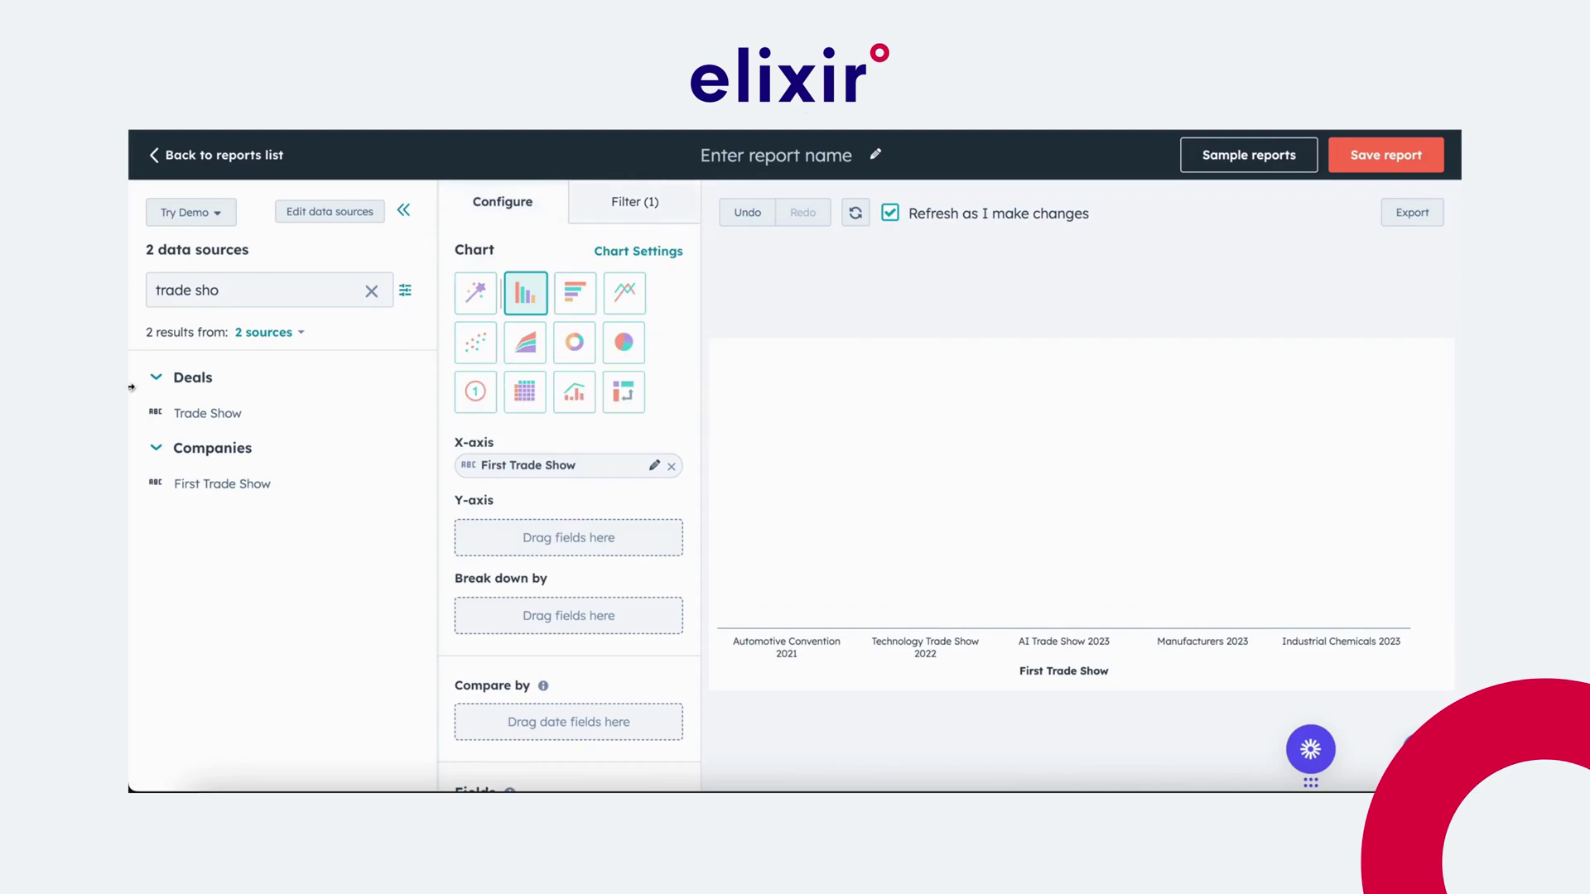
{"action": "triple_click", "coordinate": [266, 292]}
{"action": "key", "text": "BackSpace"}
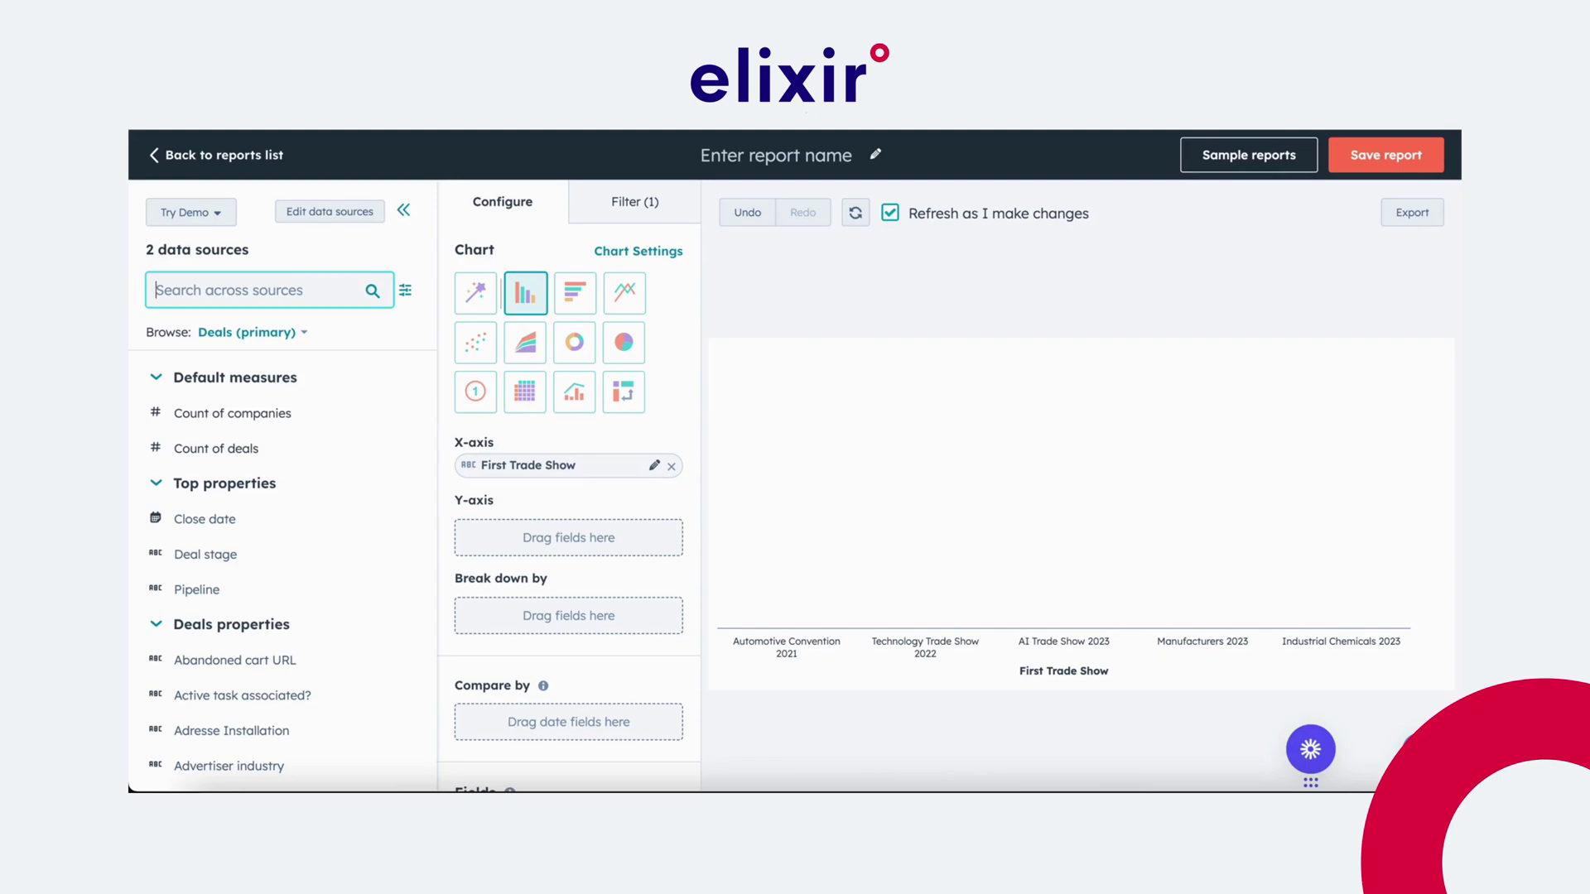
{"action": "type", "text": "amoun"}
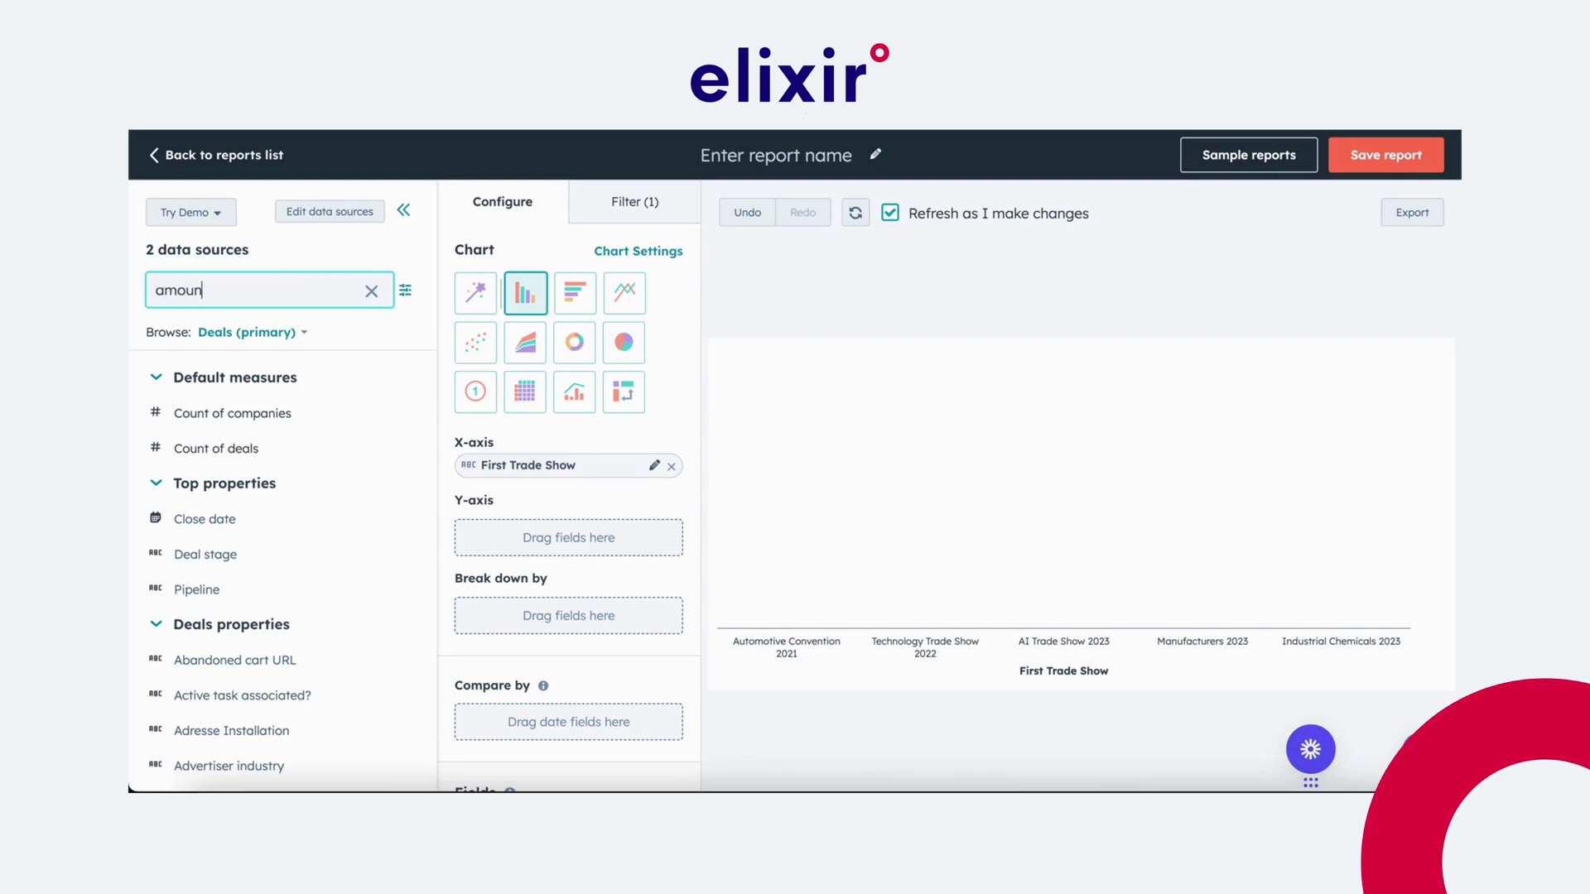
{"action": "type", "text": "t"}
{"action": "left_click", "coordinate": [207, 413]}
{"action": "left_click_drag", "start_coordinate": [203, 412], "coordinate": [497, 540]}
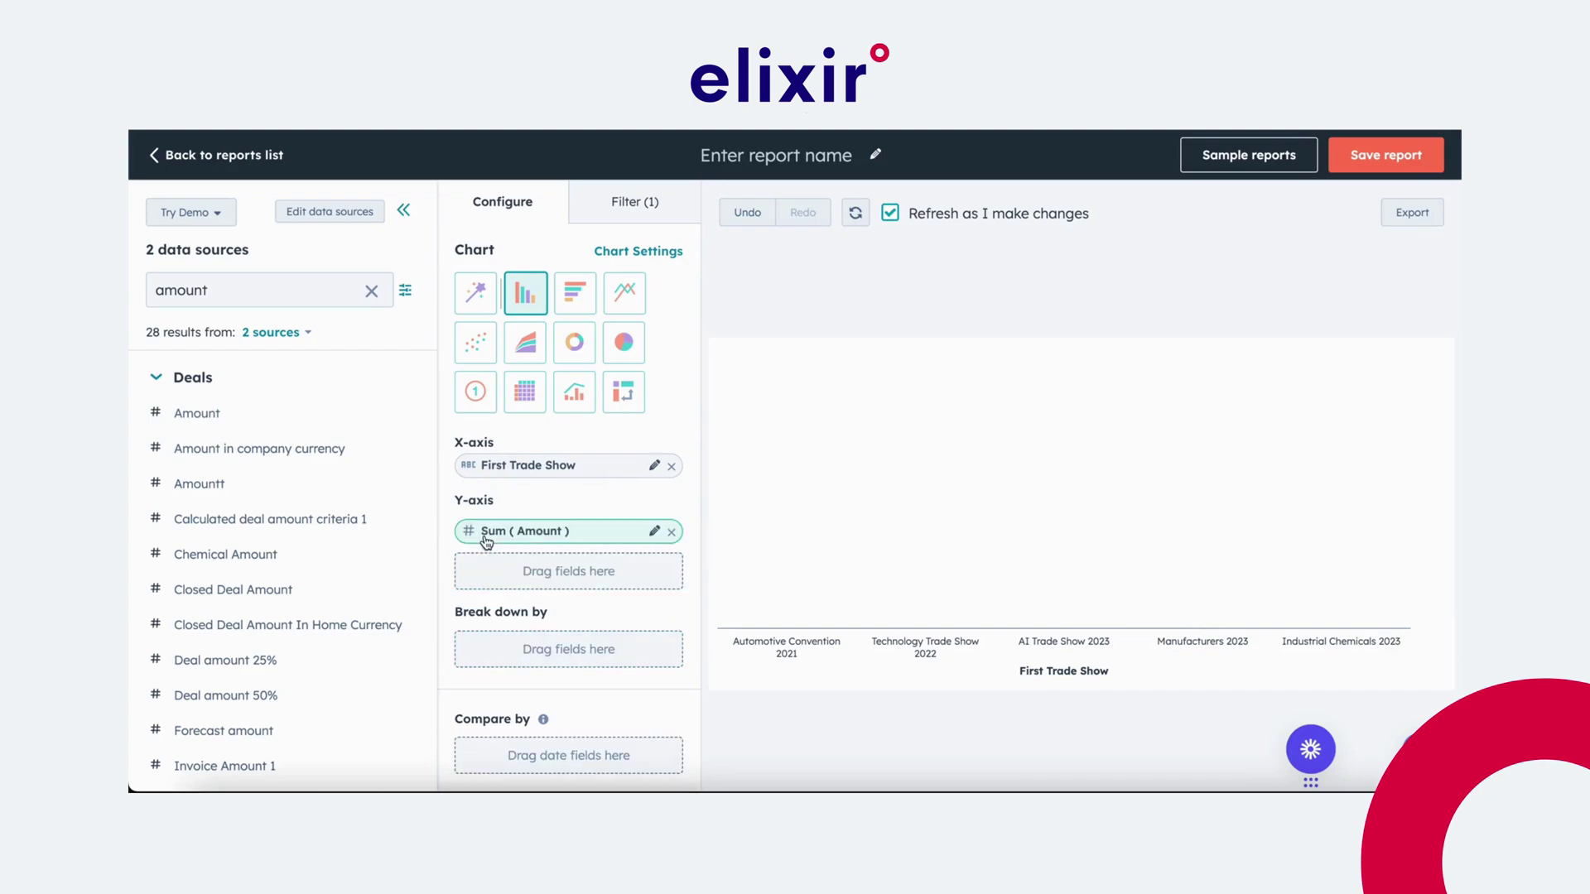
Rename the Y-axis Amount field to "Deal Amount" and apply the change.
{"action": "left_click", "coordinate": [654, 532]}
{"action": "triple_click", "coordinate": [779, 615]}
{"action": "type", "text": "dea"}
{"action": "key", "text": "BackSpace"}
{"action": "key", "text": "BackSpace"}
{"action": "key", "text": "BackSpace"}
{"action": "type", "text": "Deal Ami"}
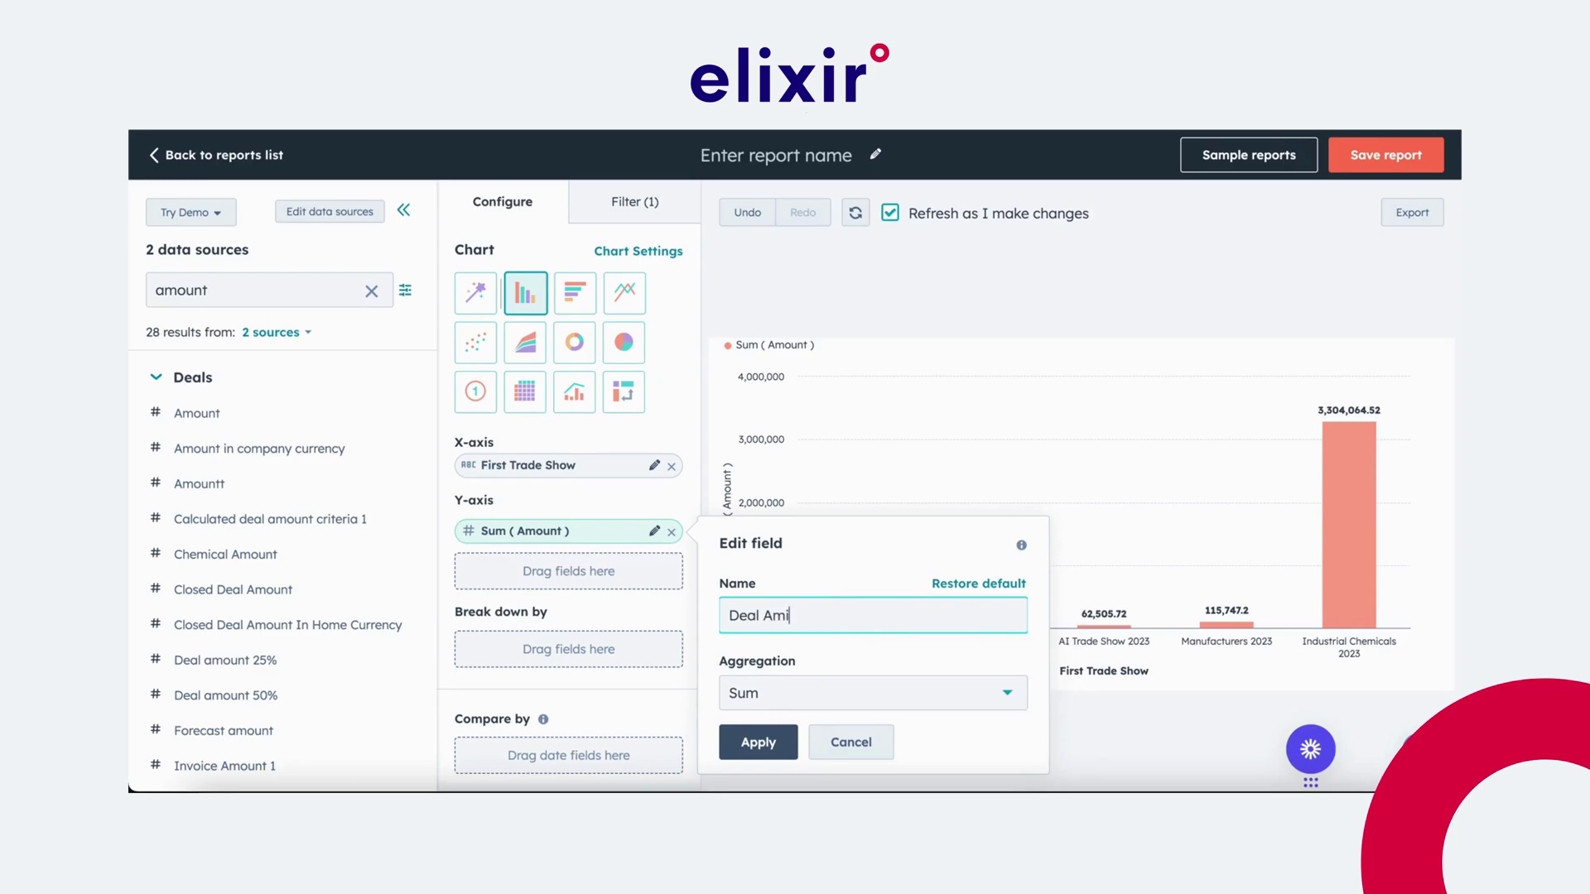
{"action": "key", "text": "BackSpace"}
{"action": "type", "text": "ount"}
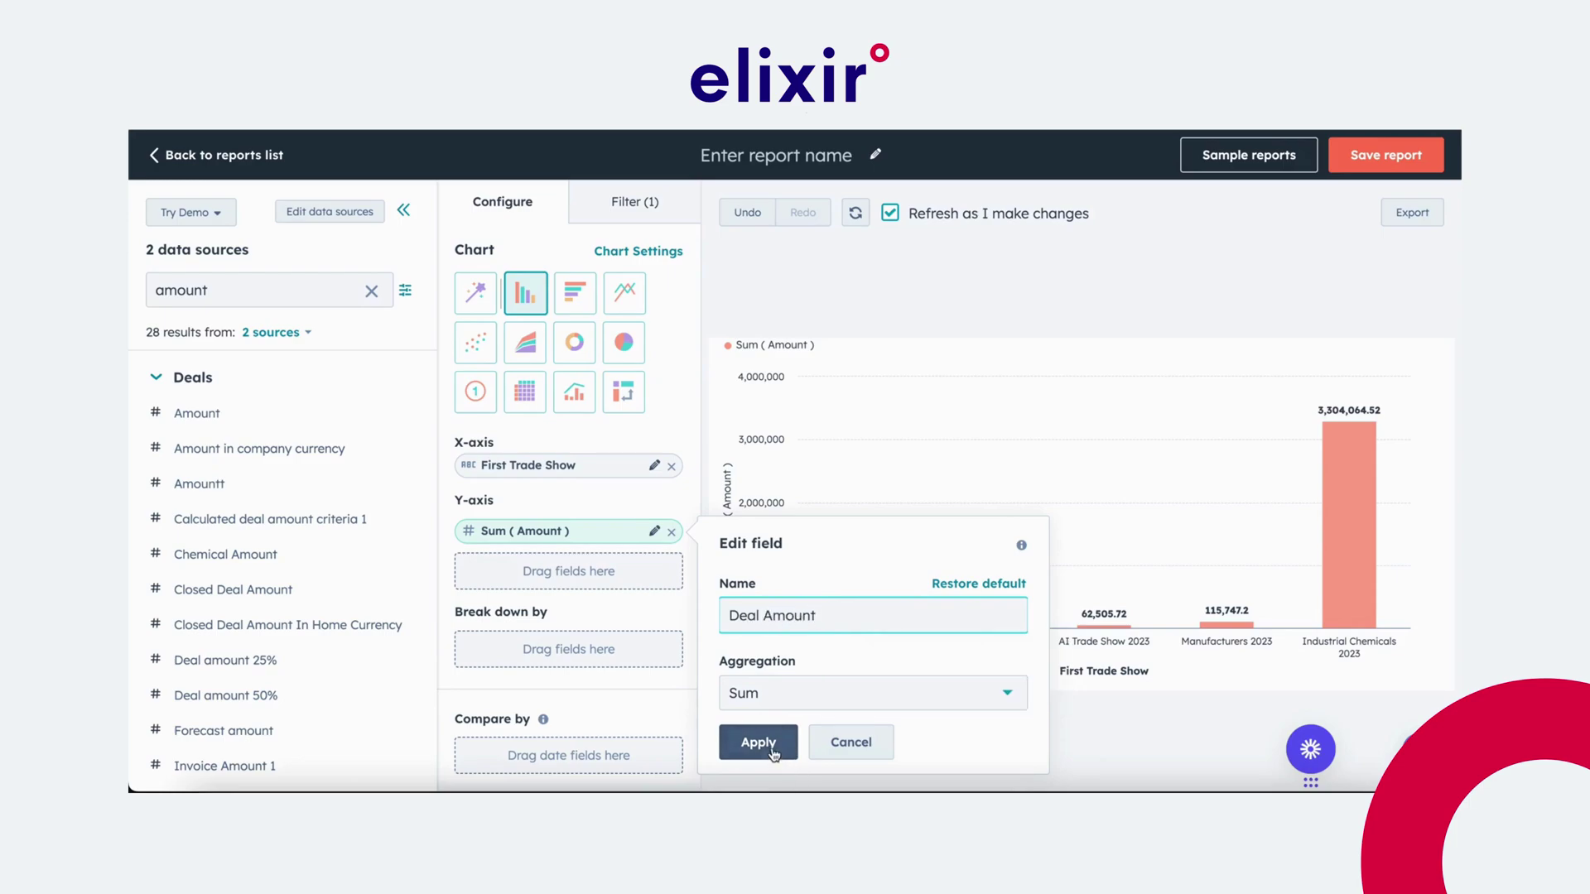
{"action": "left_click", "coordinate": [760, 742]}
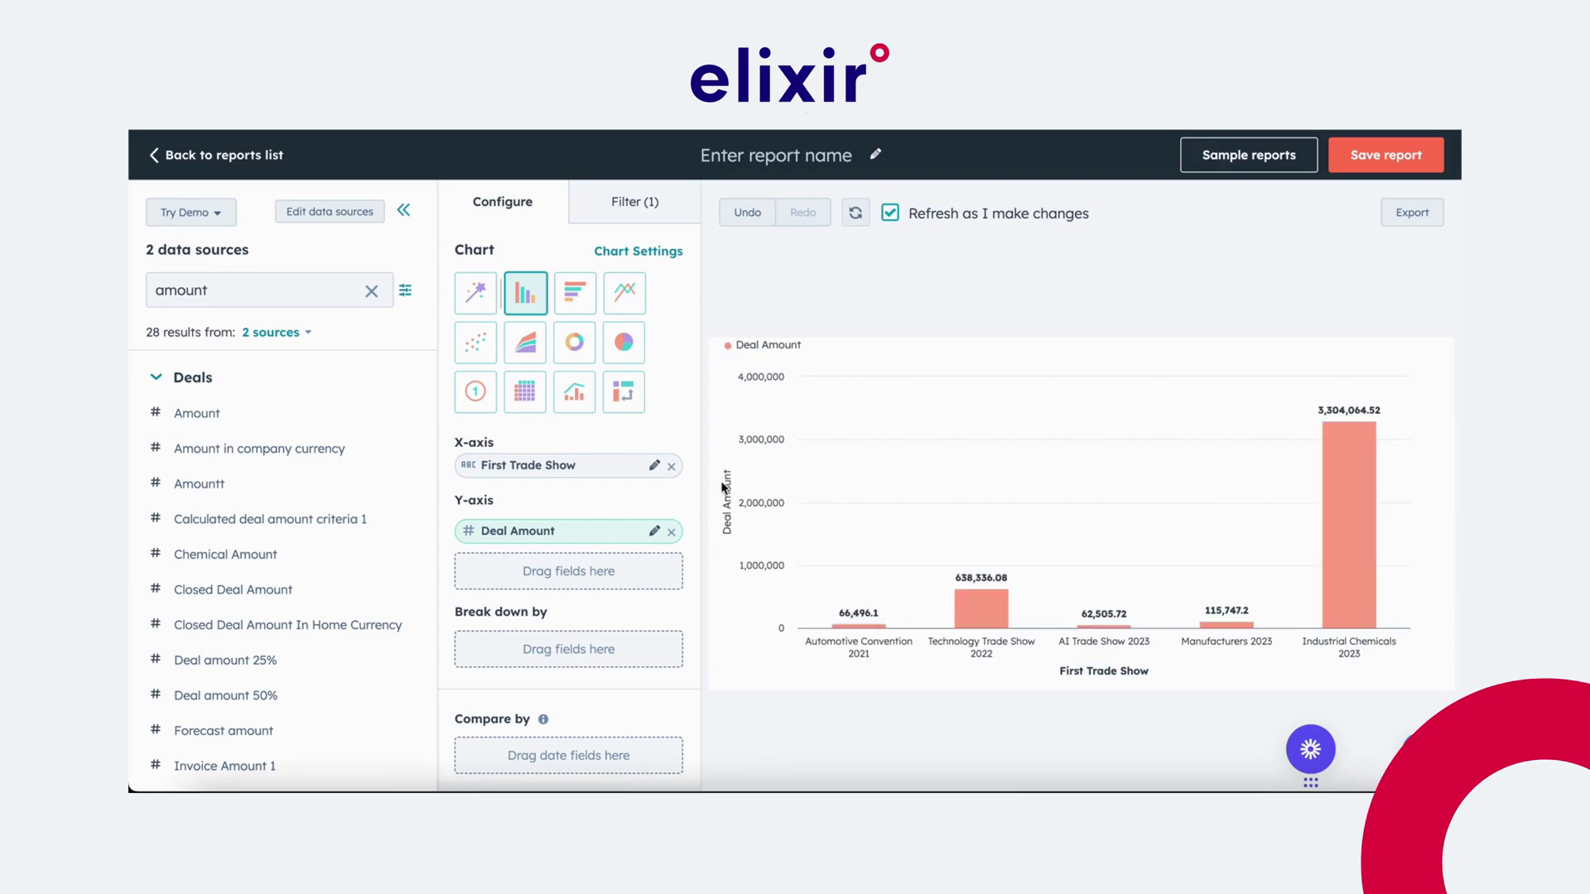
Find the deal Pipeline property by searching for "pipe" and add a filter where Pipeline is any of Sales Pipeline.
{"action": "left_click", "coordinate": [637, 204]}
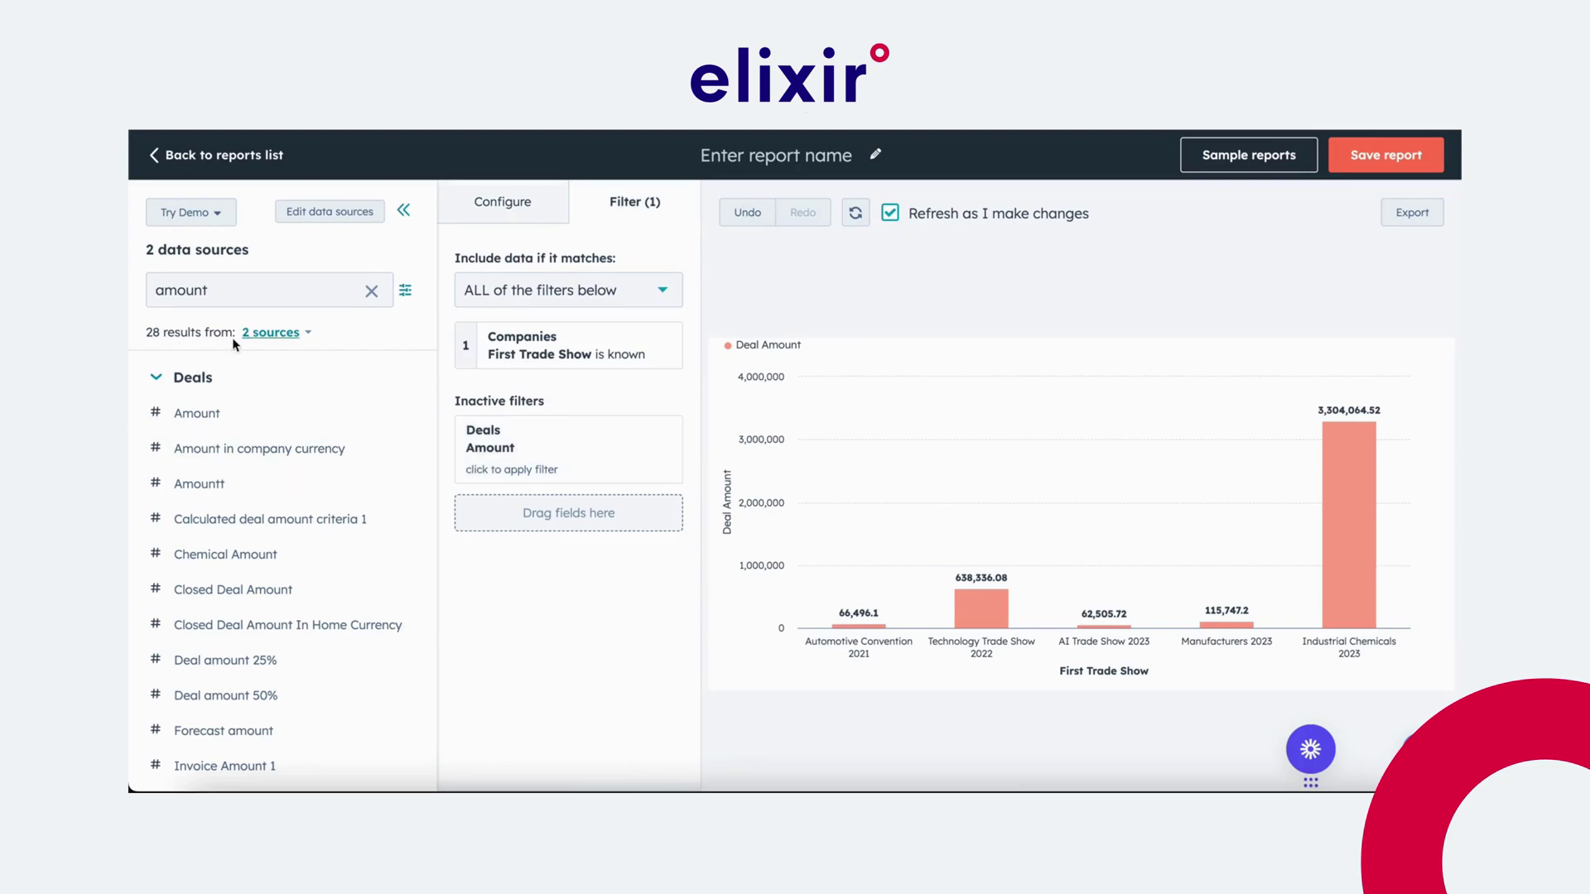
{"action": "triple_click", "coordinate": [258, 300]}
{"action": "key", "text": "BackSpace"}
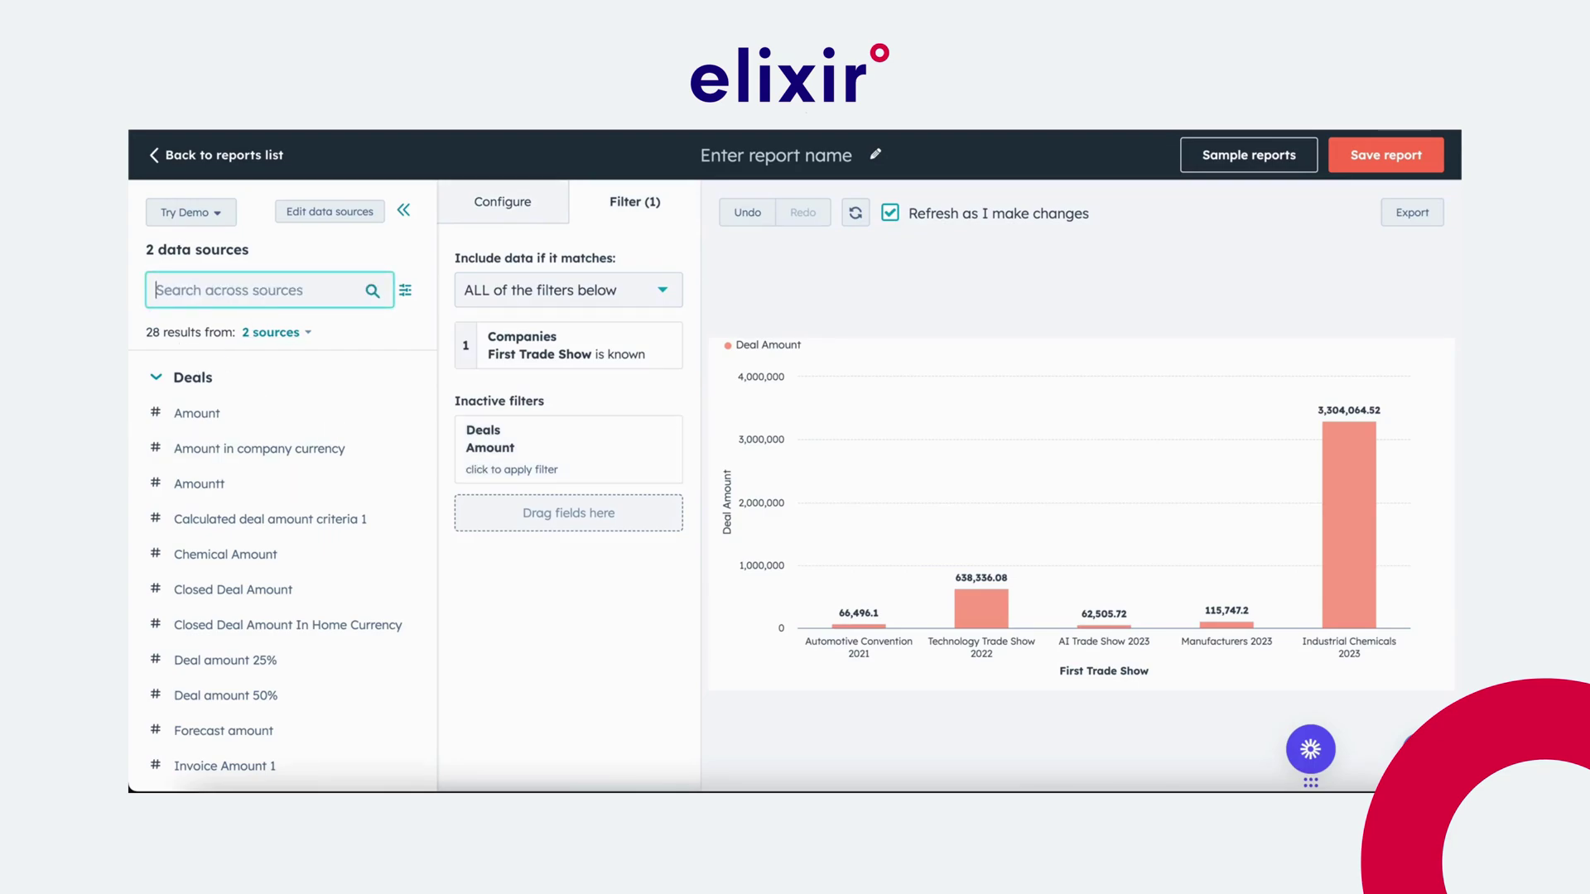
{"action": "type", "text": "pipe"}
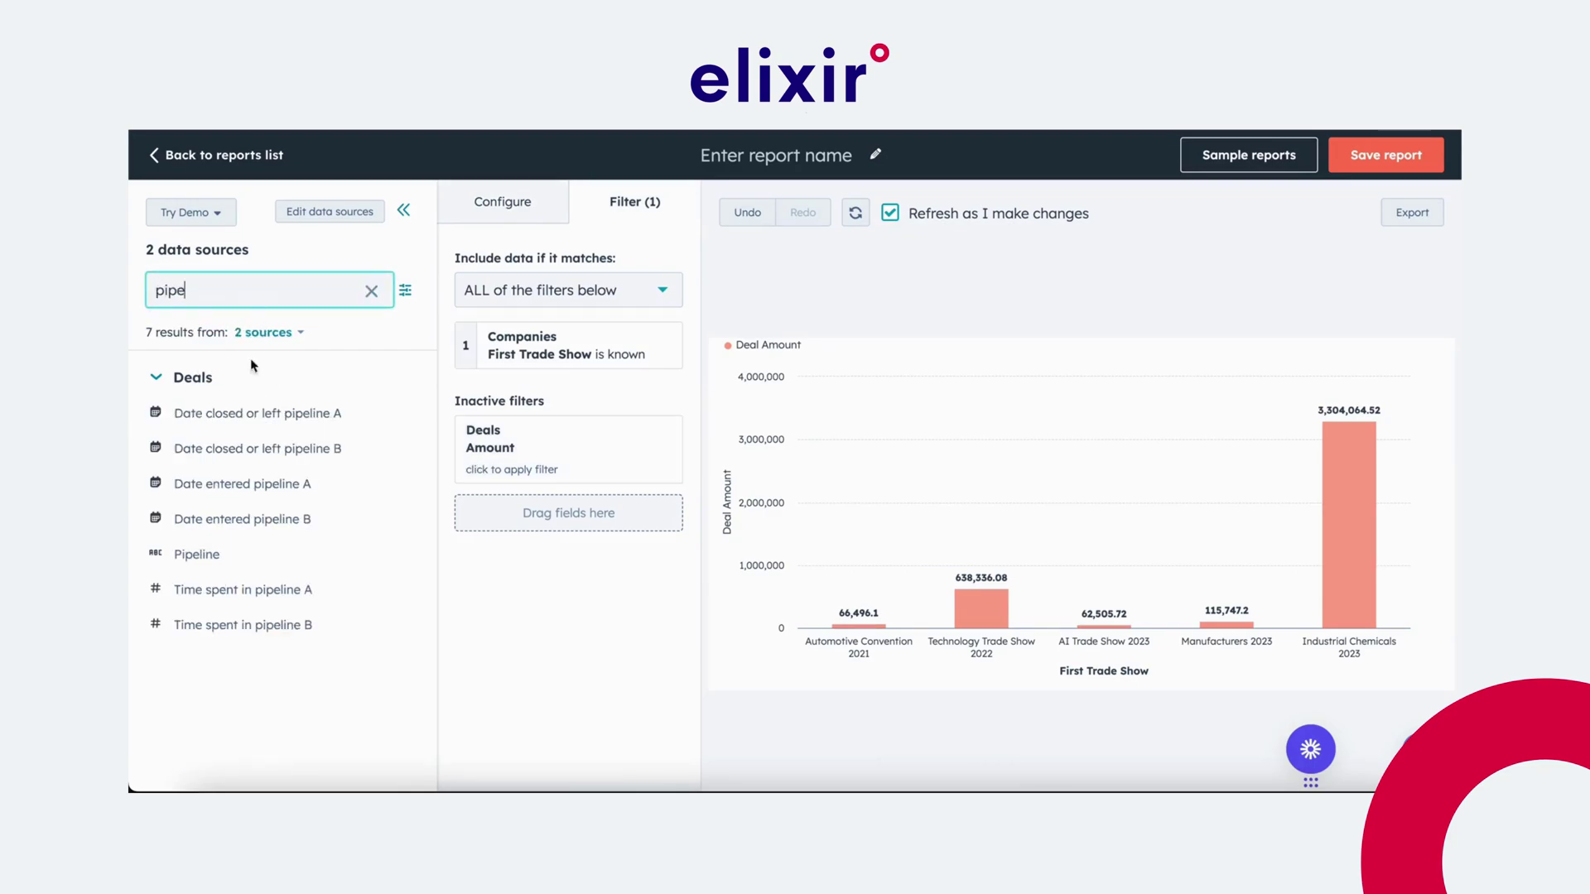
{"action": "mouse_move", "coordinate": [245, 553]}
{"action": "left_mouse_down"}
{"action": "mouse_move", "coordinate": [539, 518]}
{"action": "mouse_move", "coordinate": [522, 518]}
{"action": "left_mouse_up"}
{"action": "left_click", "coordinate": [725, 221]}
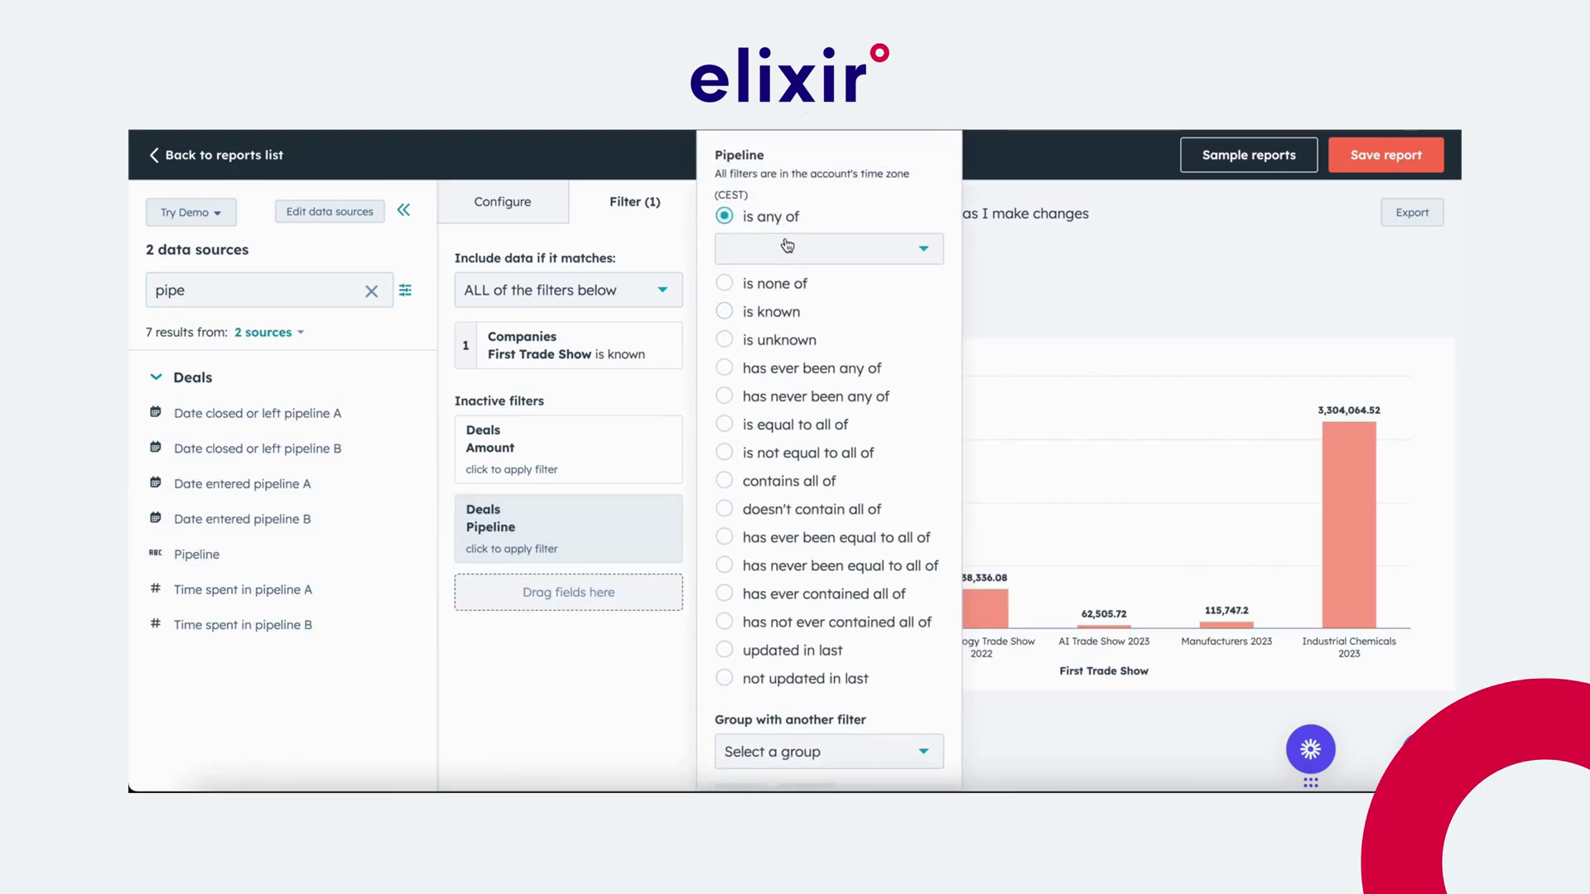
{"action": "left_click", "coordinate": [819, 248]}
{"action": "type", "text": "sales"}
{"action": "left_click", "coordinate": [743, 484]}
{"action": "left_click", "coordinate": [725, 717]}
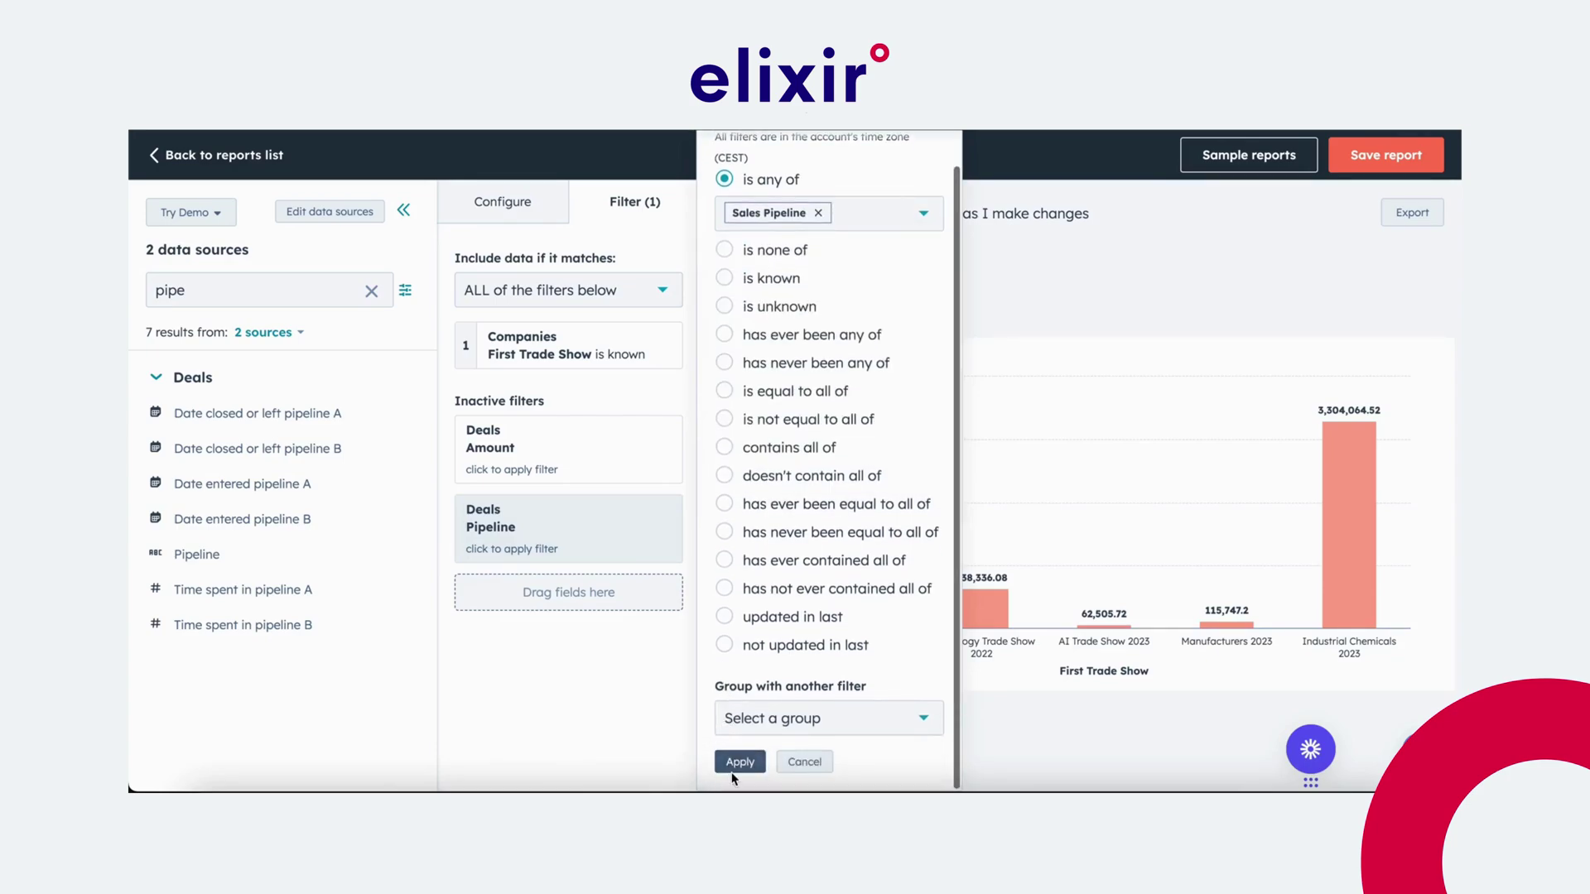
{"action": "left_click", "coordinate": [739, 763]}
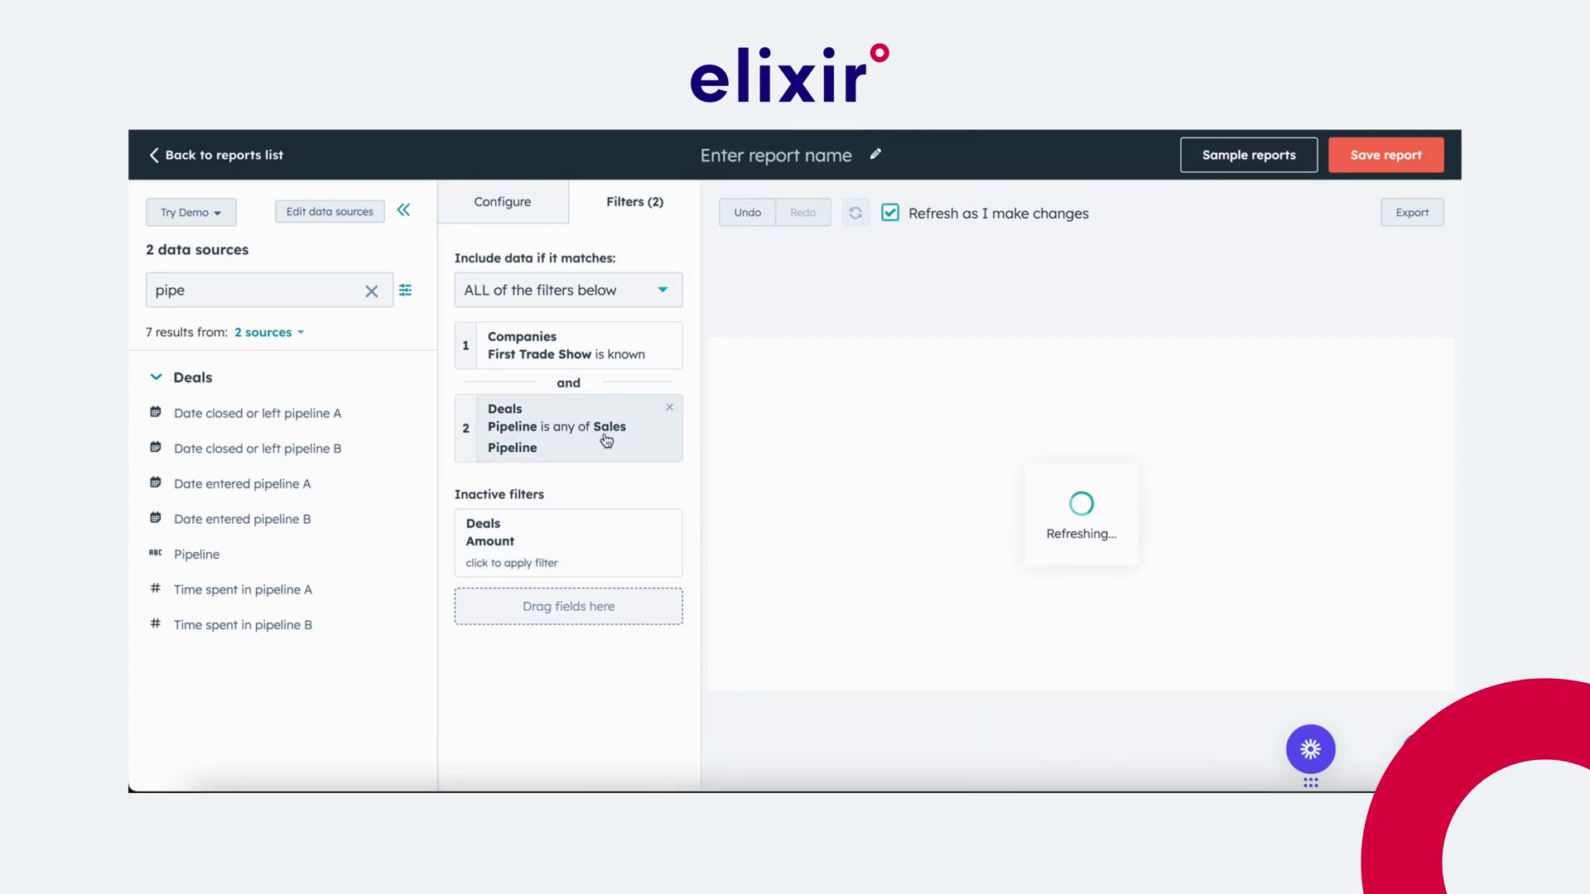
Search for "stage", add a filter where Deal stage is any of Closed won (Sales Pipeline), and return to the chart configuration.
{"action": "double_click", "coordinate": [287, 296]}
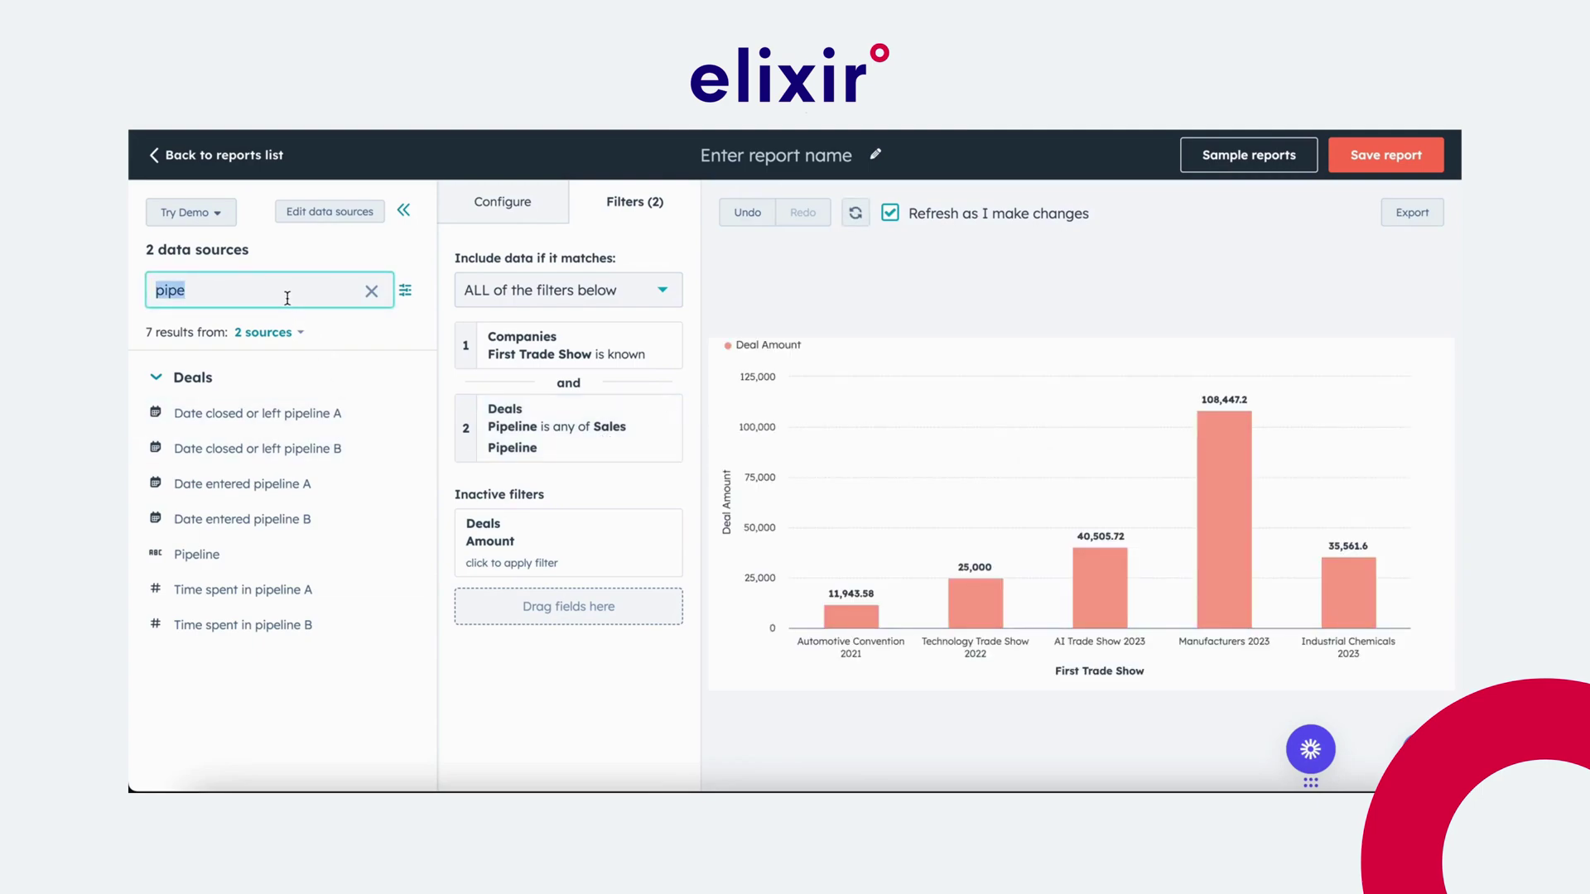
{"action": "type", "text": "stage"}
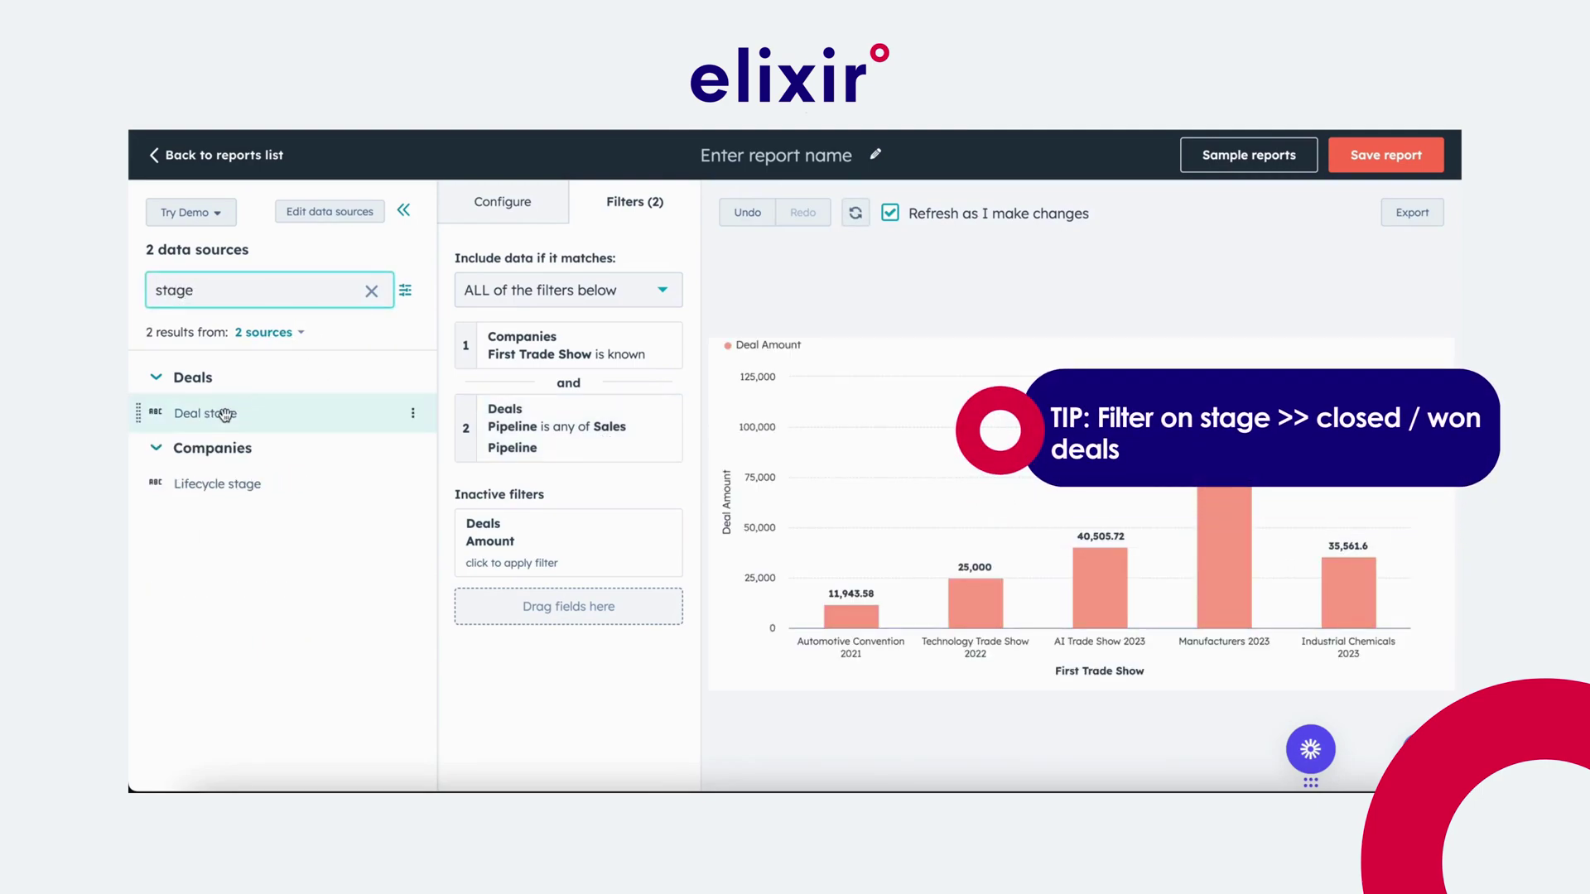
{"action": "left_click_drag", "start_coordinate": [218, 422], "coordinate": [525, 640]}
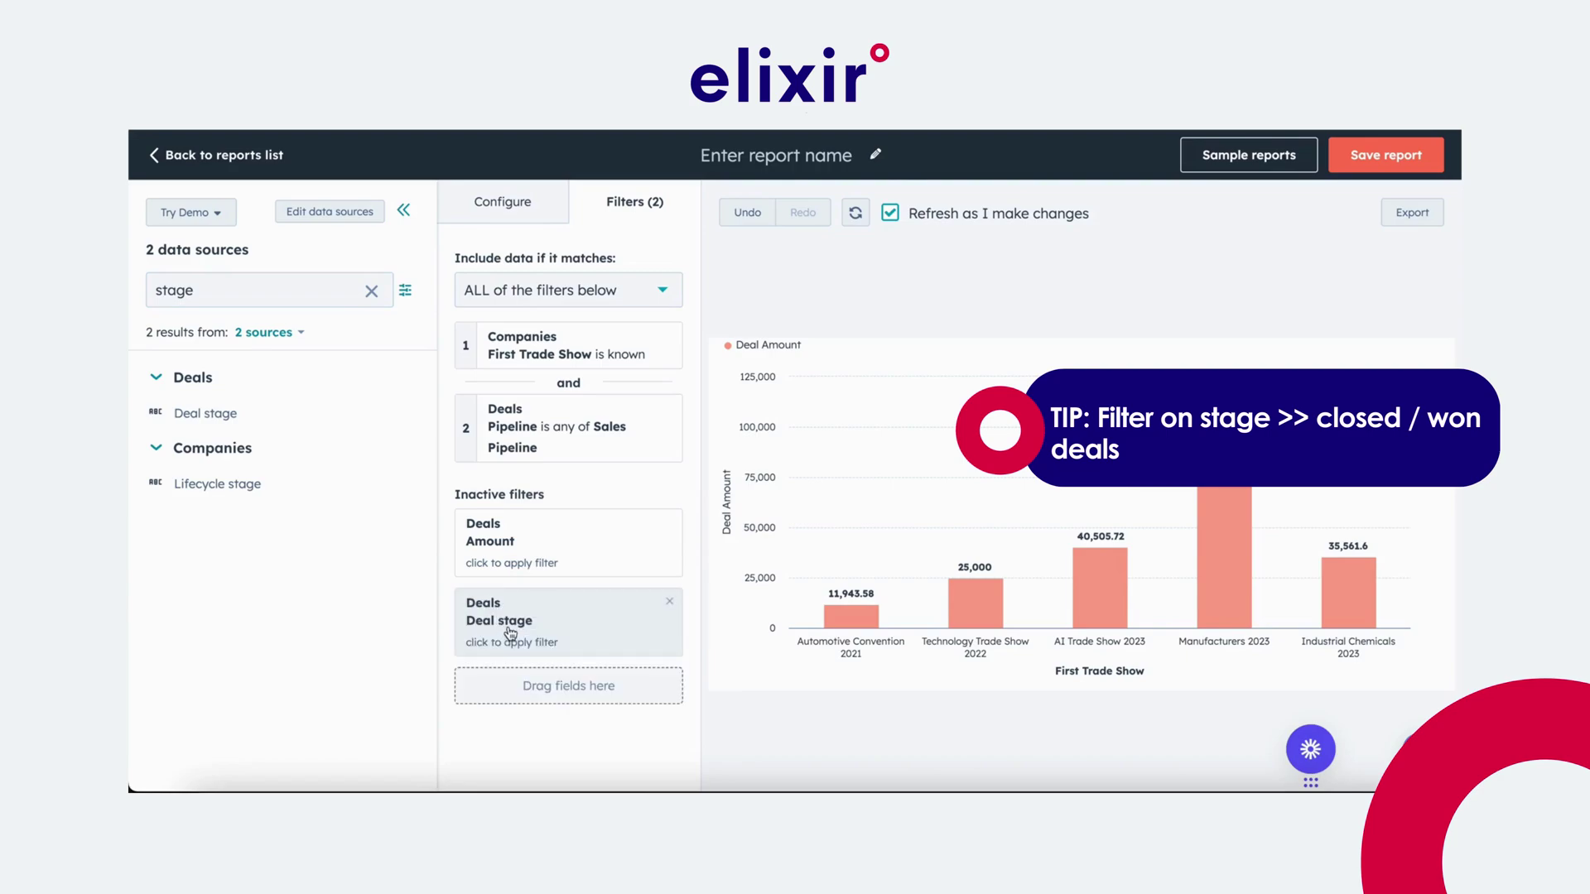
{"action": "left_click", "coordinate": [527, 654]}
{"action": "left_click", "coordinate": [808, 214]}
{"action": "left_click", "coordinate": [828, 250]}
{"action": "type", "text": "closed won"}
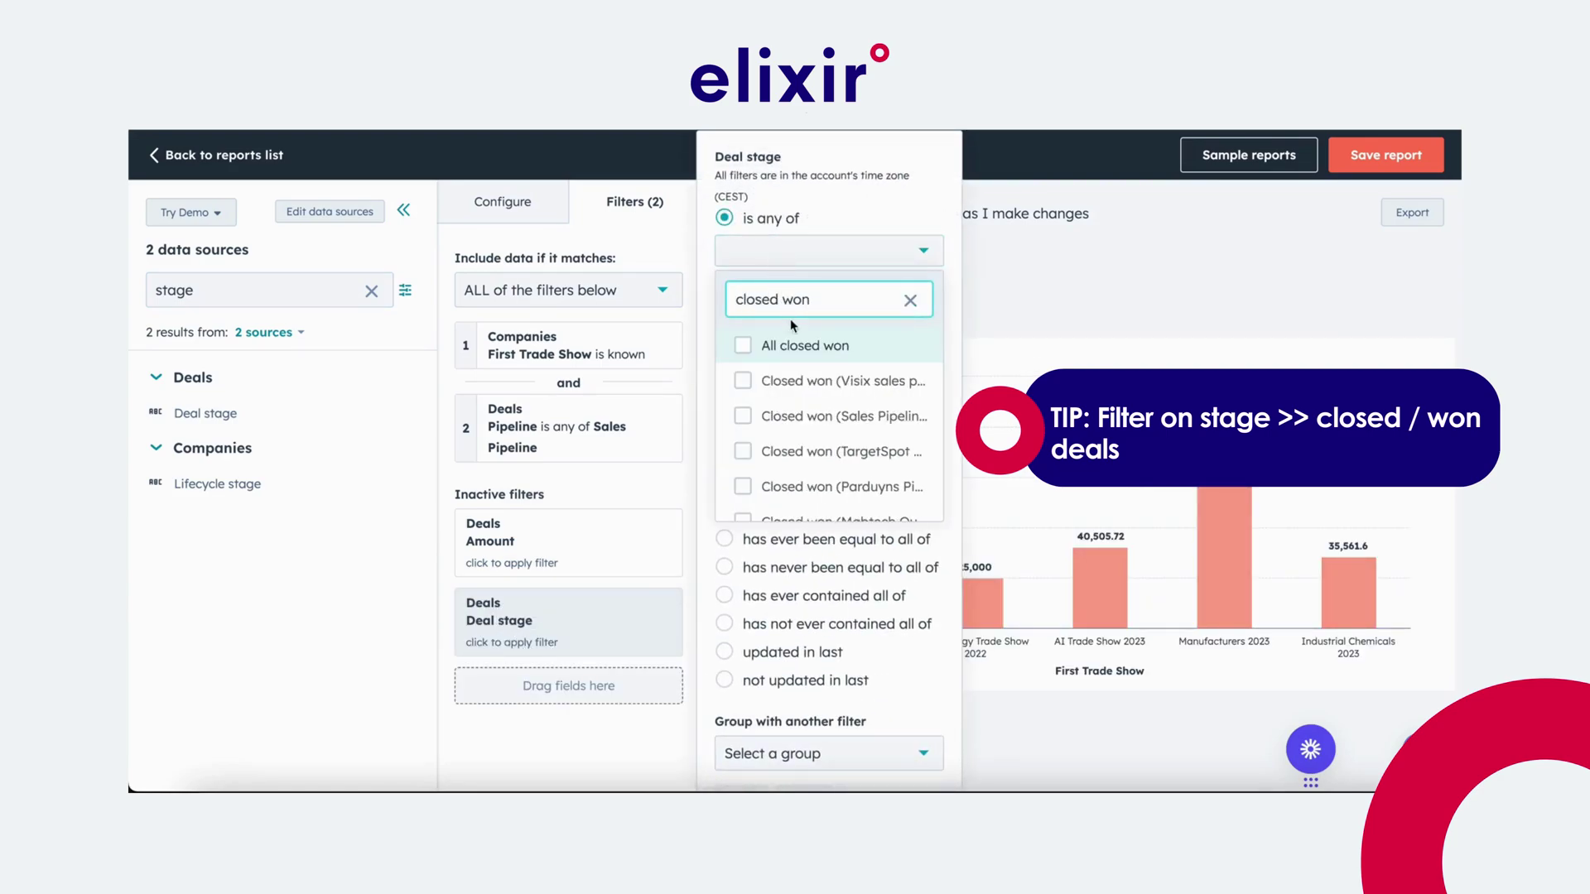
{"action": "left_click", "coordinate": [800, 420]}
{"action": "left_click", "coordinate": [650, 735]}
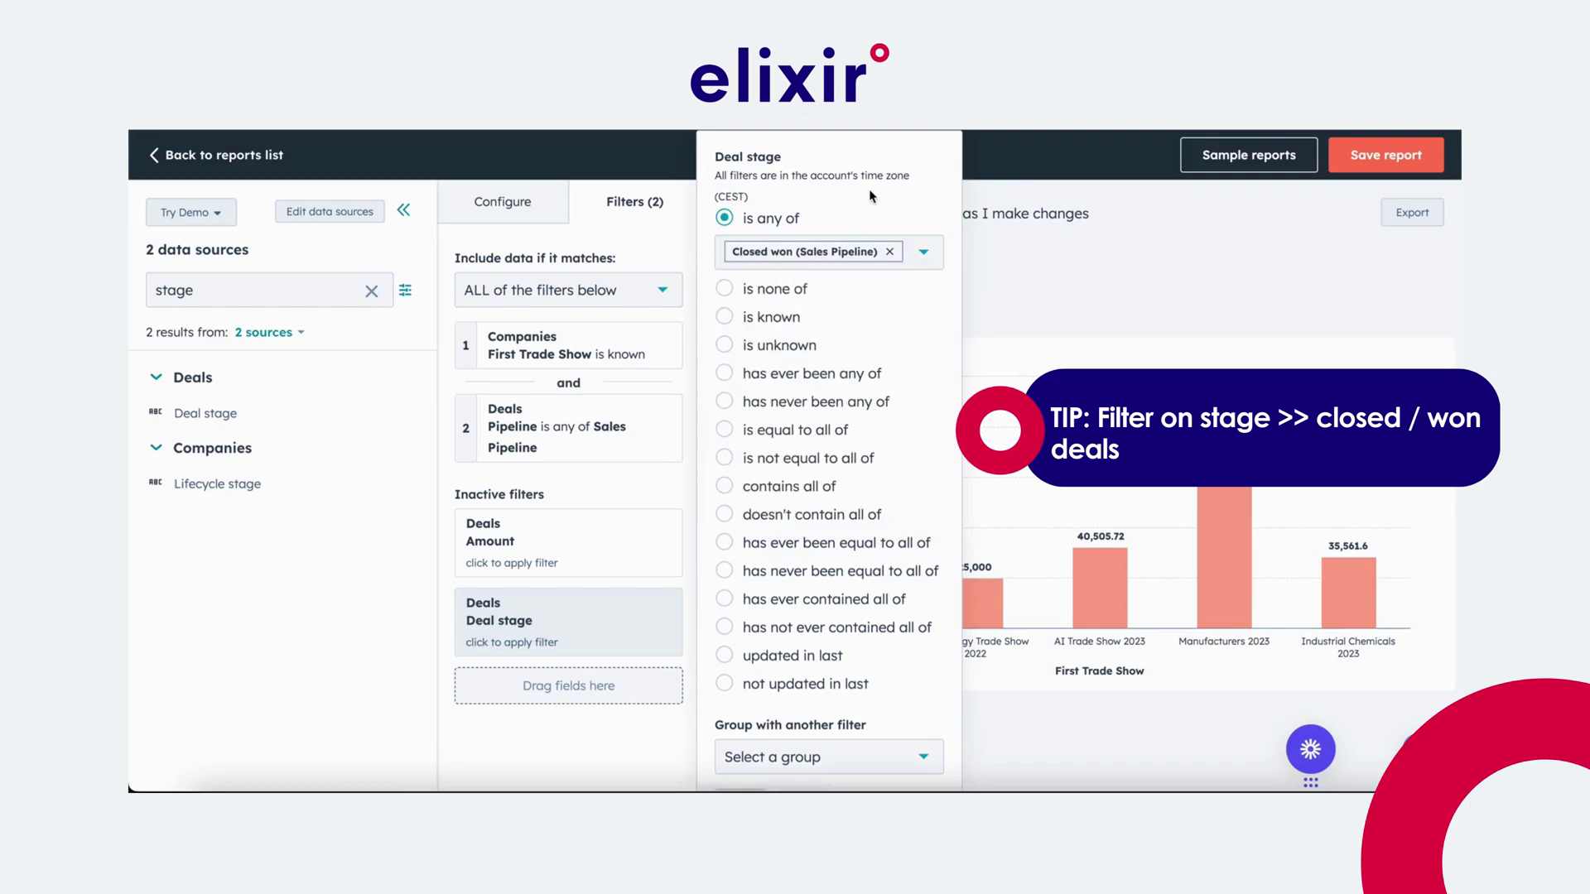
{"action": "scroll", "coordinate": [861, 722], "scroll_direction": "down", "scroll_amount": 1}
{"action": "left_click", "coordinate": [747, 757]}
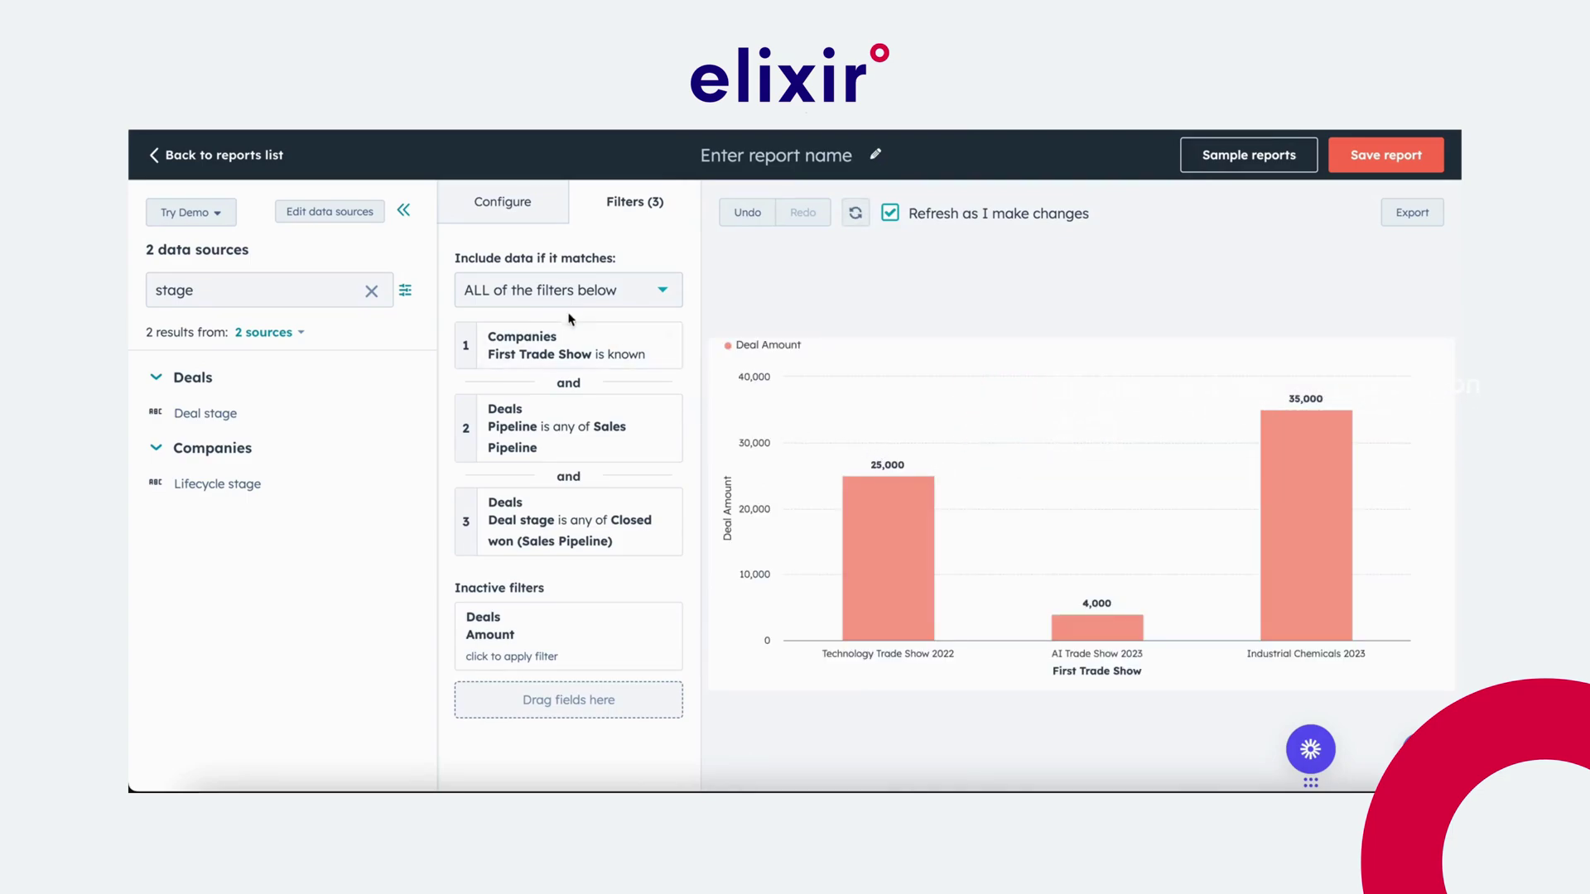
{"action": "left_click", "coordinate": [512, 207]}
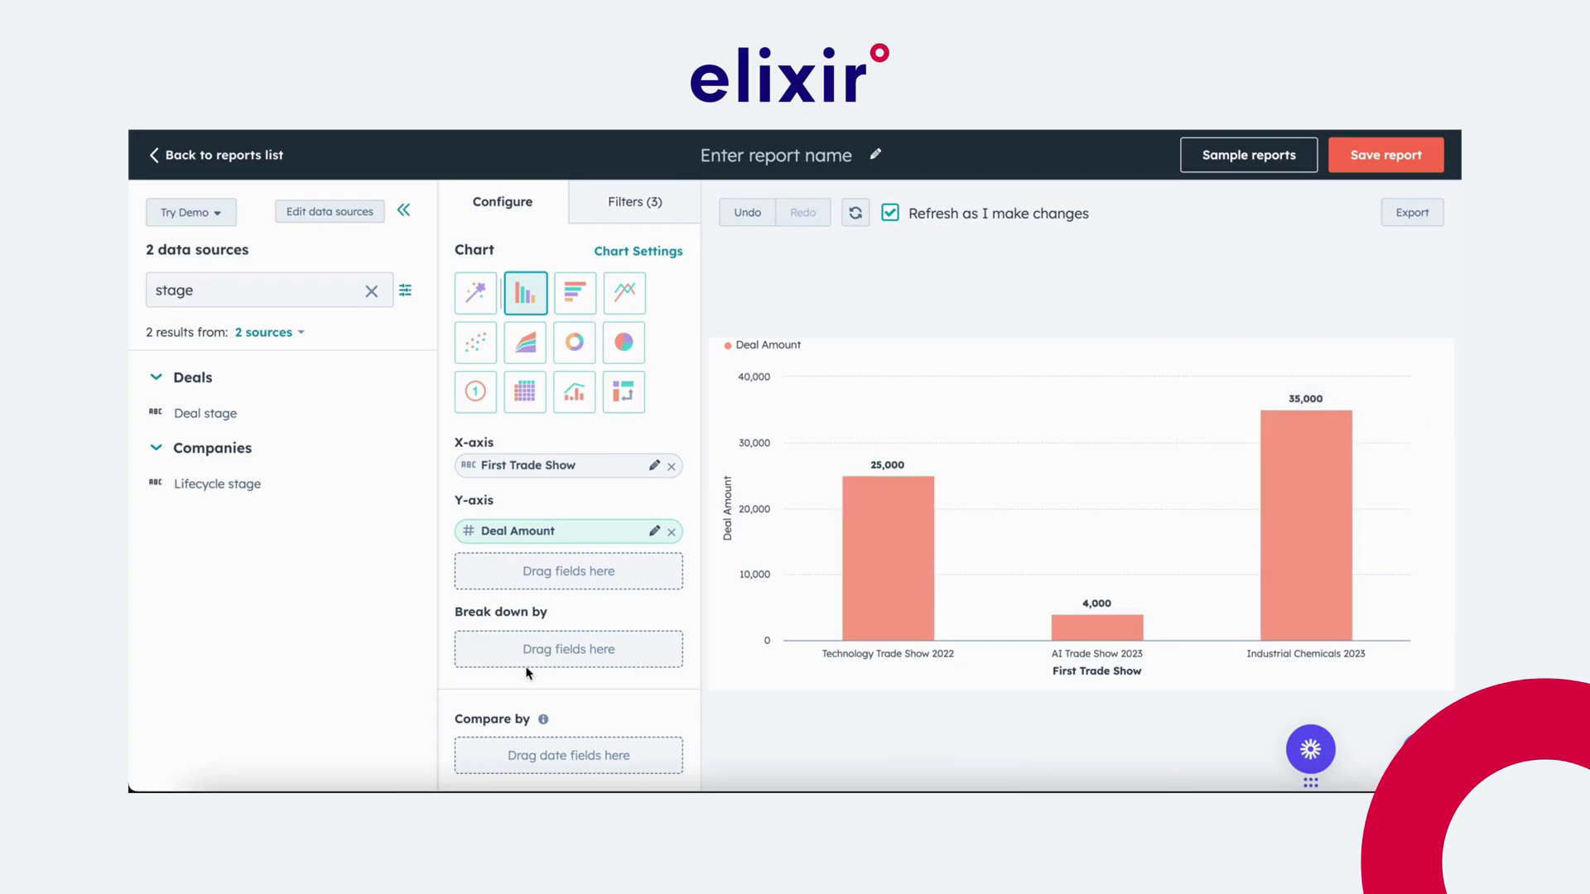
Search for "deal nam" and break the chart down by the Deal name property.
{"action": "left_click_drag", "start_coordinate": [469, 615], "coordinate": [568, 611]}
{"action": "left_click", "coordinate": [560, 608]}
{"action": "left_click", "coordinate": [372, 291]}
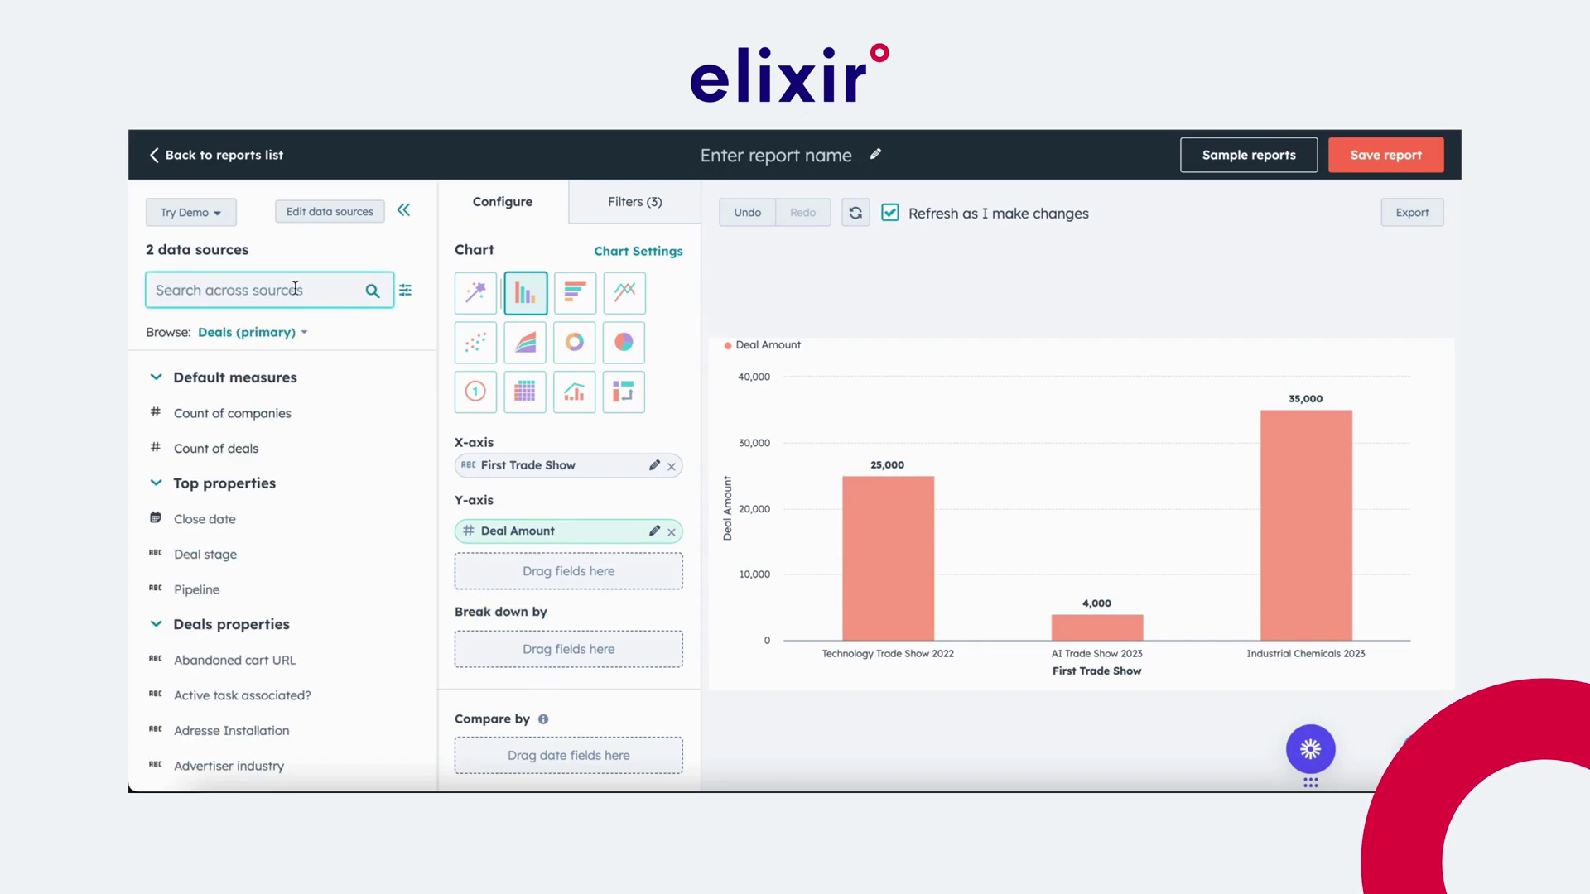
{"action": "type", "text": "deal nam"}
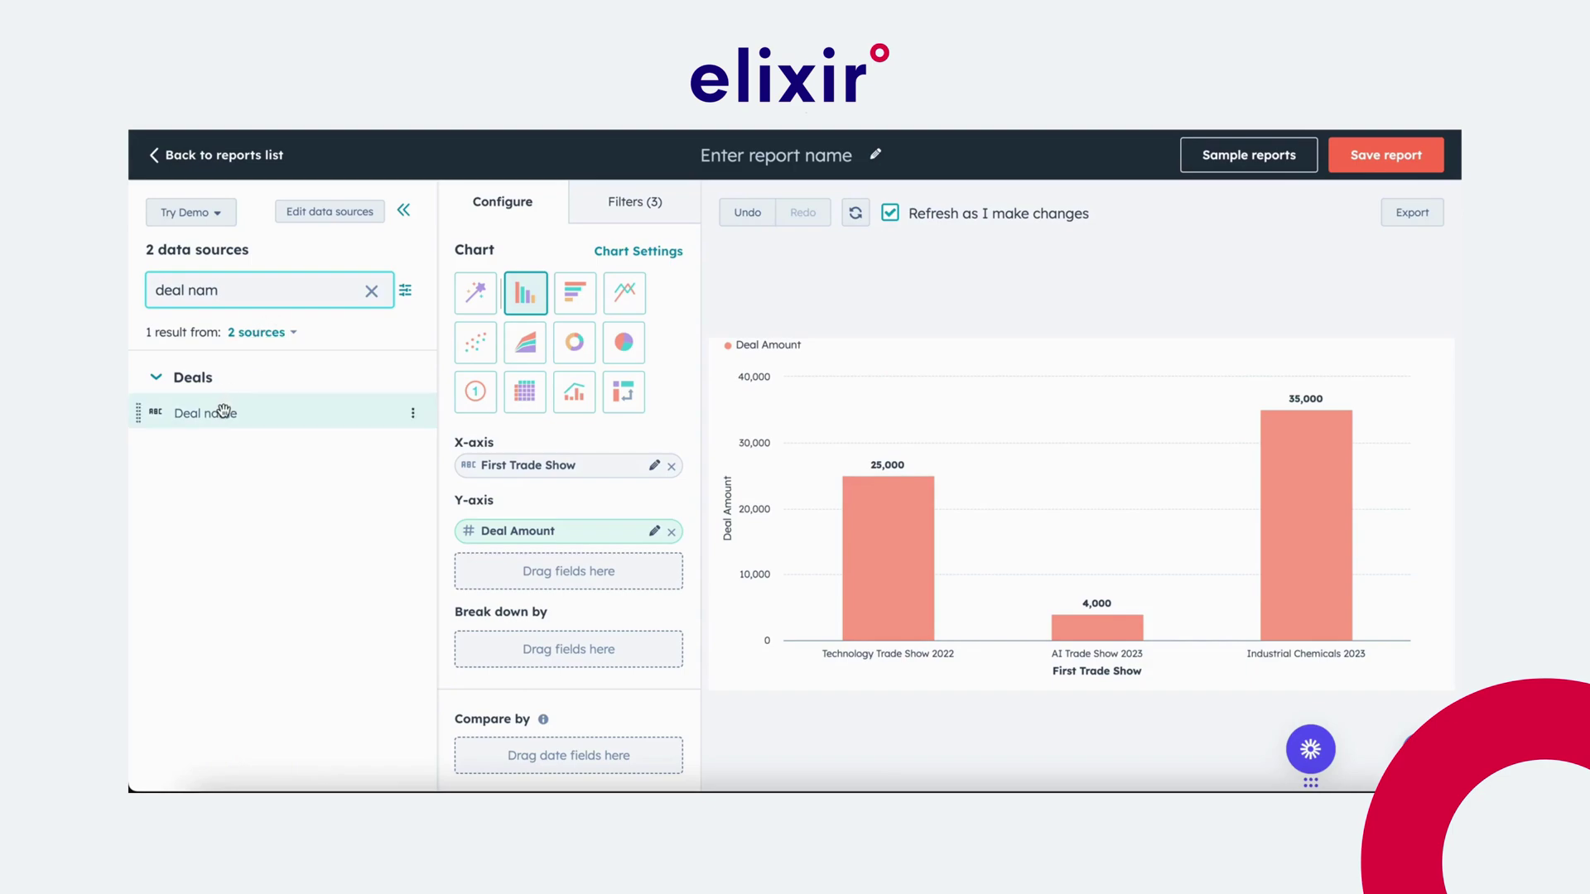
{"action": "left_click_drag", "start_coordinate": [220, 412], "coordinate": [503, 644]}
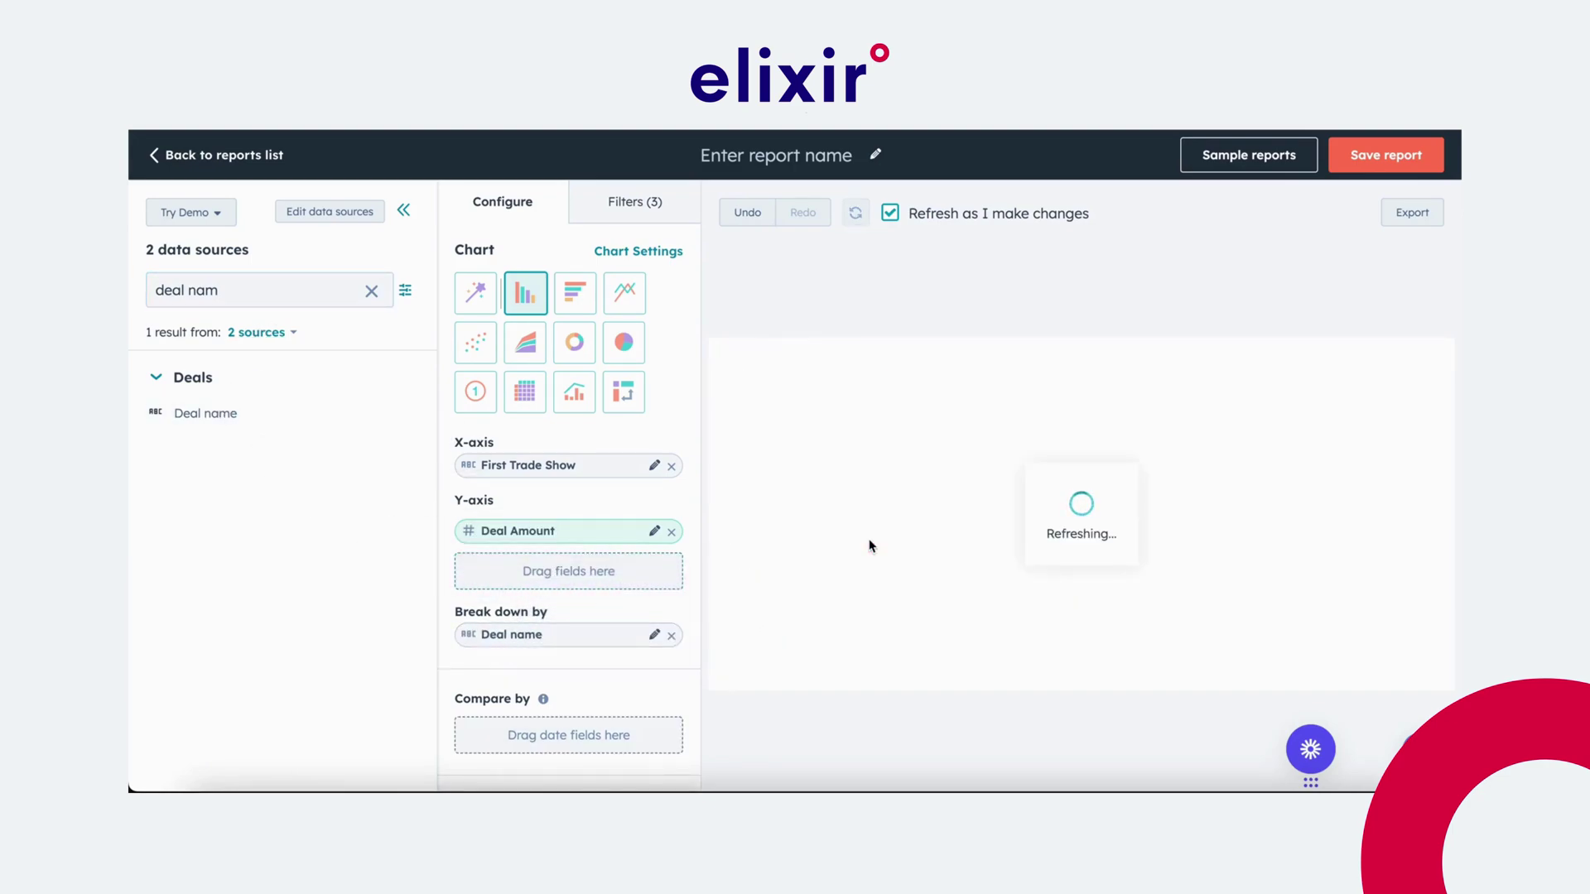
Replace the Deal name breakdown with the Company name property, found by searching for "company nam".
{"action": "left_click", "coordinate": [671, 636]}
{"action": "left_click", "coordinate": [244, 276]}
{"action": "key", "text": "ctrl+shift+Right"}
{"action": "key", "text": "ctrl+shift+Right"}
{"action": "type", "text": "company na"}
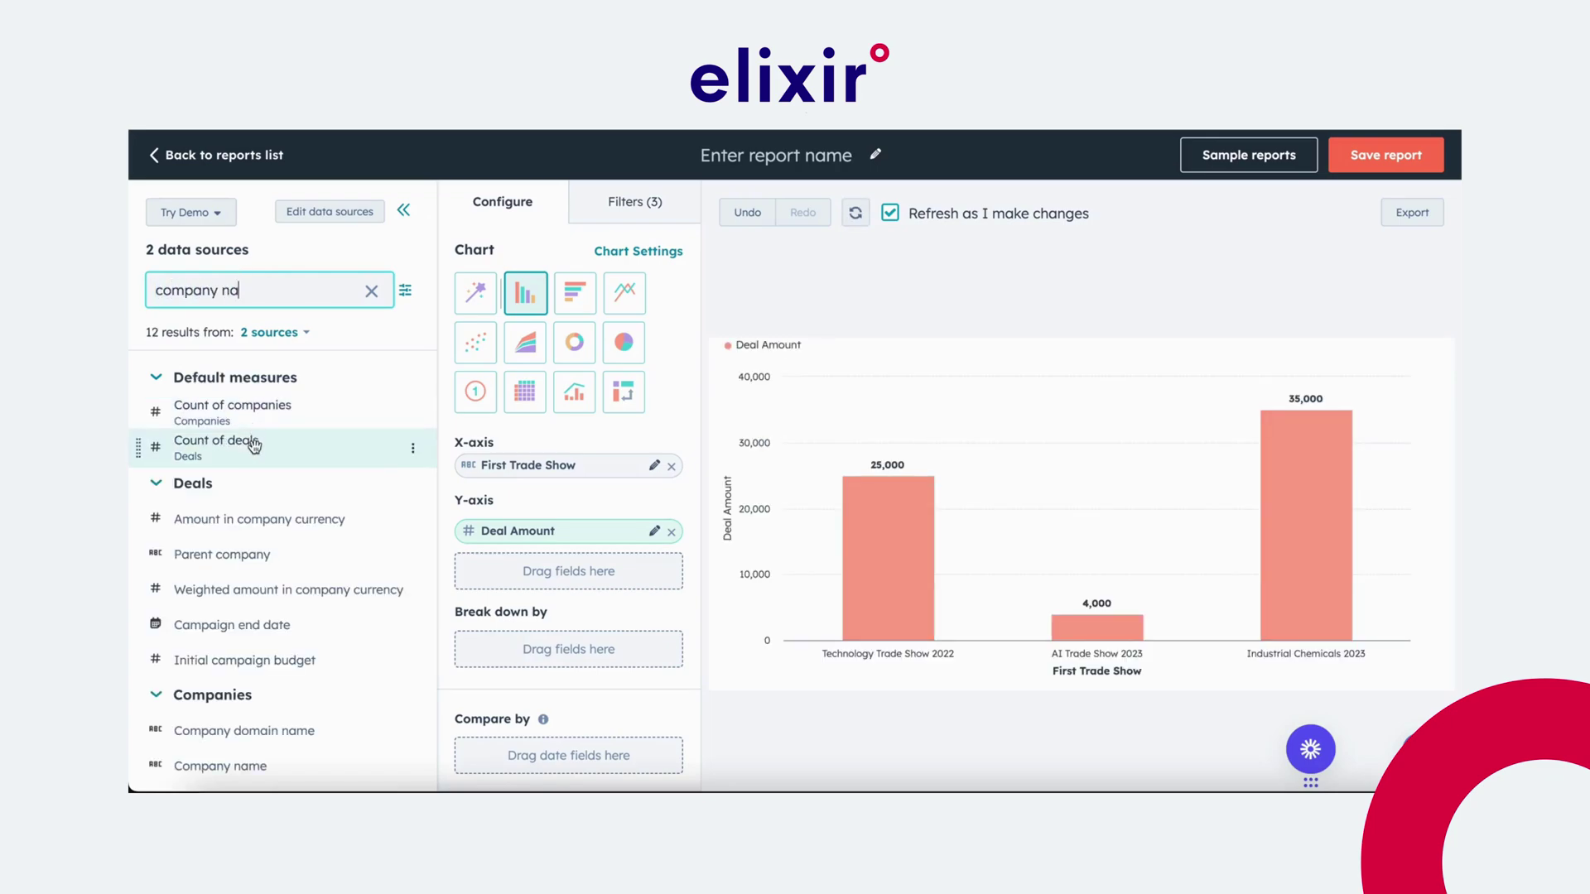
{"action": "type", "text": "m"}
{"action": "left_click_drag", "start_coordinate": [248, 447], "coordinate": [538, 651]}
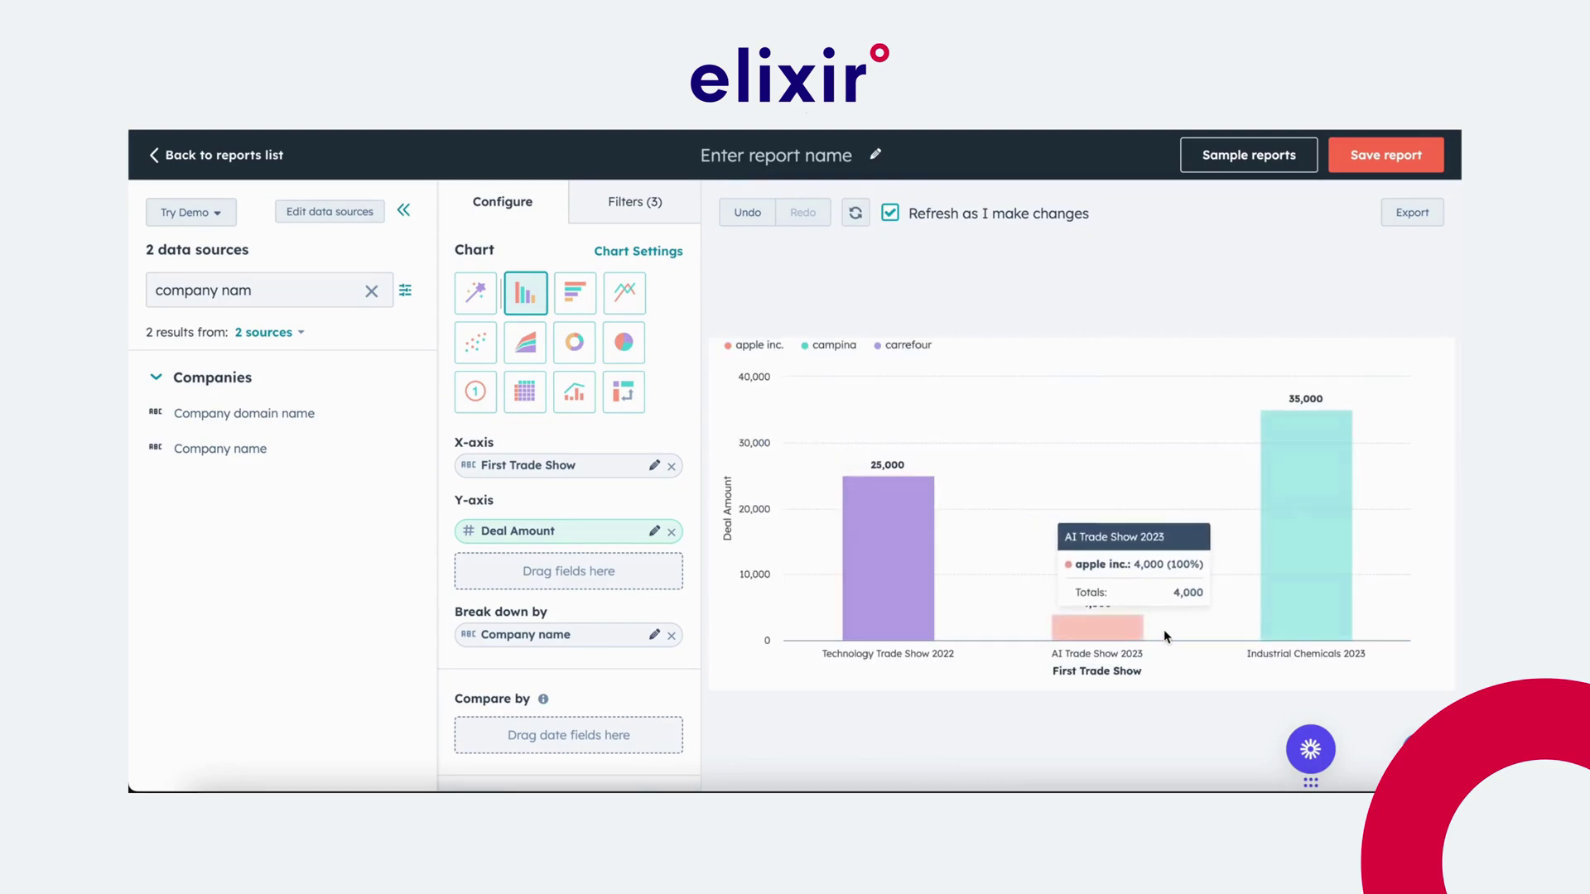
{"action": "mouse_move", "coordinate": [874, 603]}
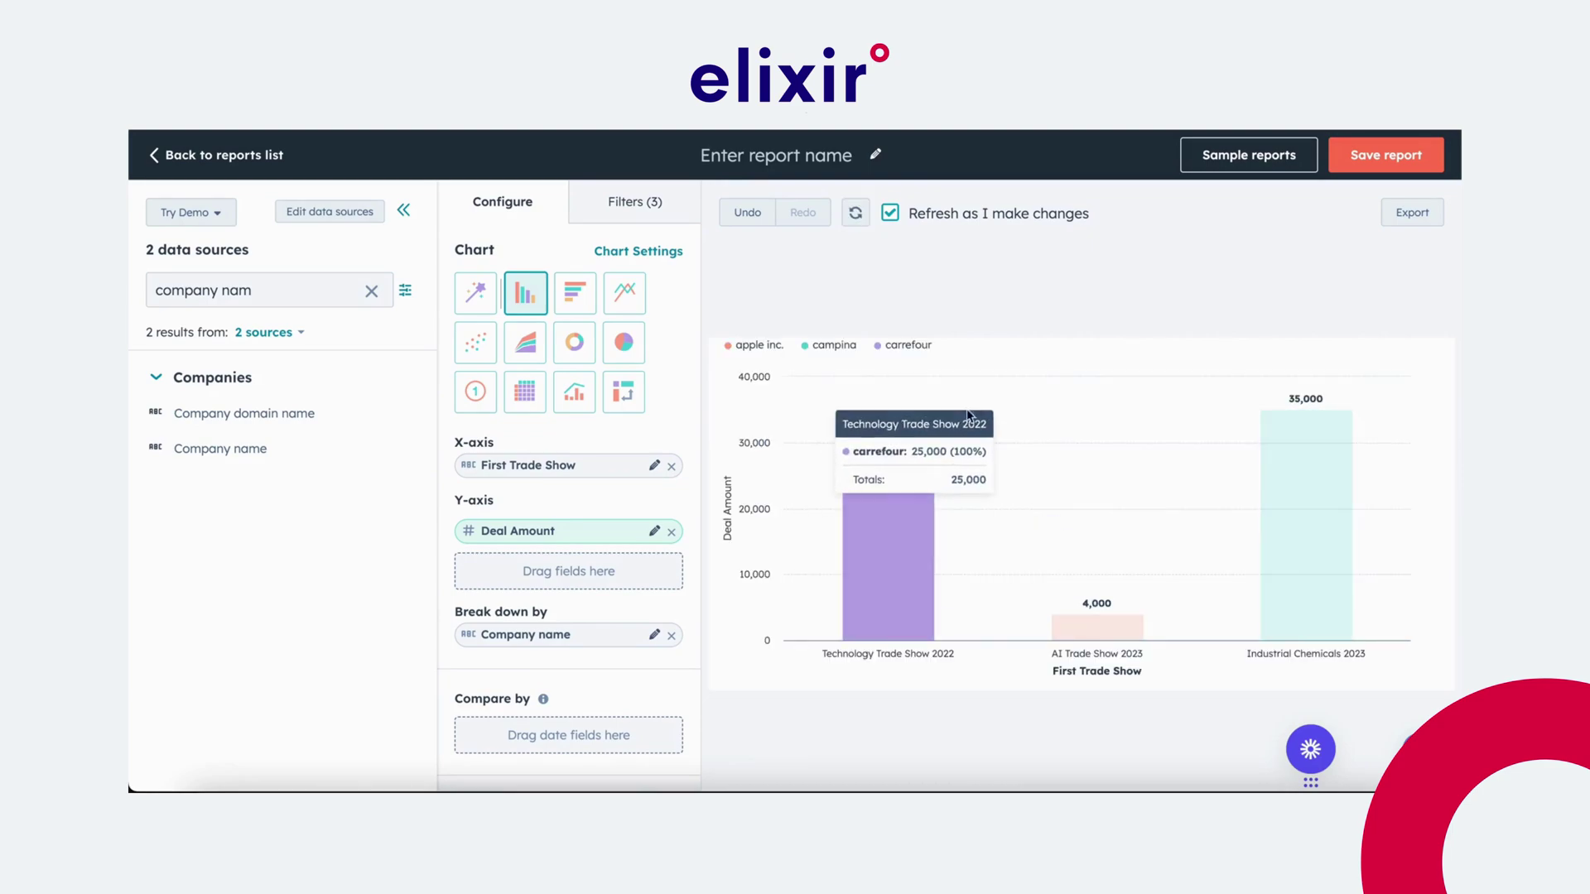
{"action": "left_click", "coordinate": [818, 153]}
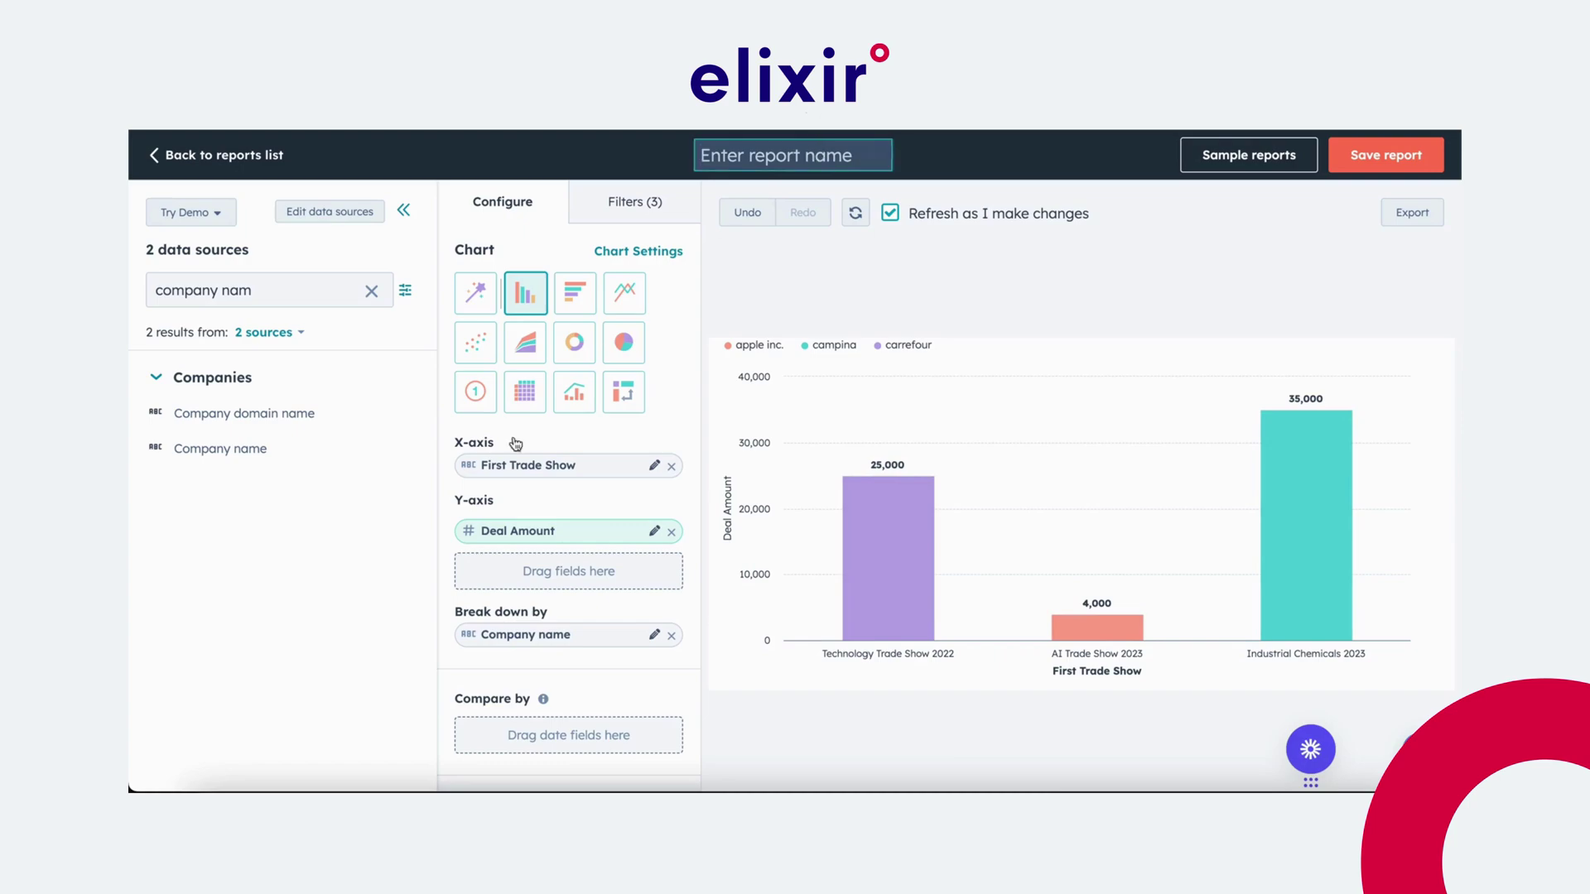
Remove the Company name breakdown, search for "deal n", and break the chart down by Deal name.
{"action": "left_click", "coordinate": [671, 635]}
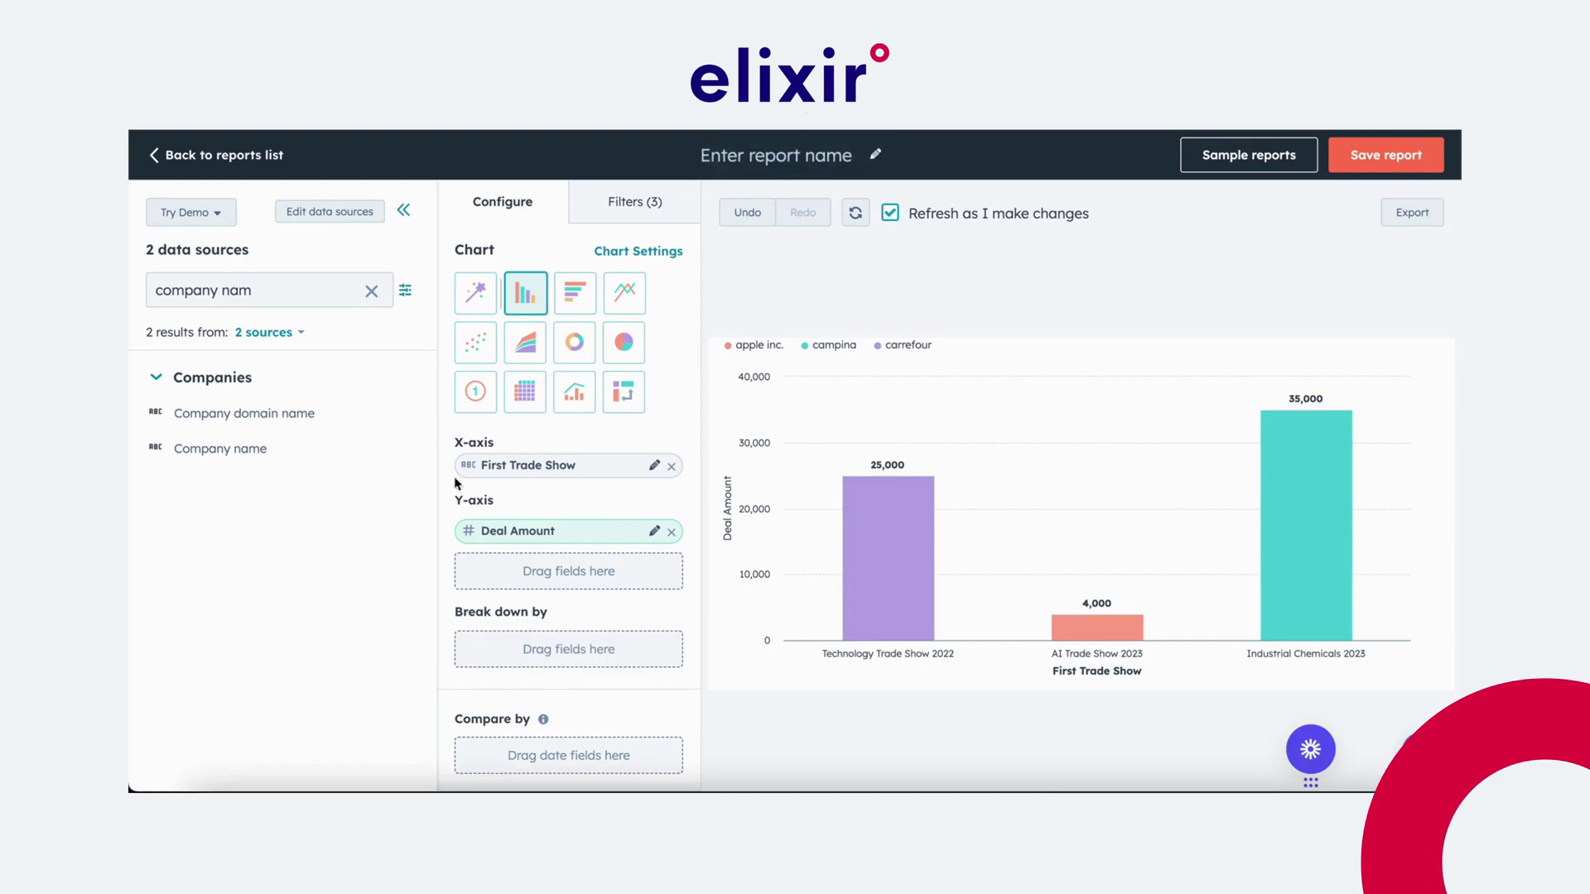
{"action": "triple_click", "coordinate": [280, 289]}
{"action": "type", "text": "deal n"}
{"action": "left_click_drag", "start_coordinate": [225, 593], "coordinate": [558, 654]}
Name the report "Closed Deal Revenue Per Trade Show".
{"action": "left_click", "coordinate": [835, 150]}
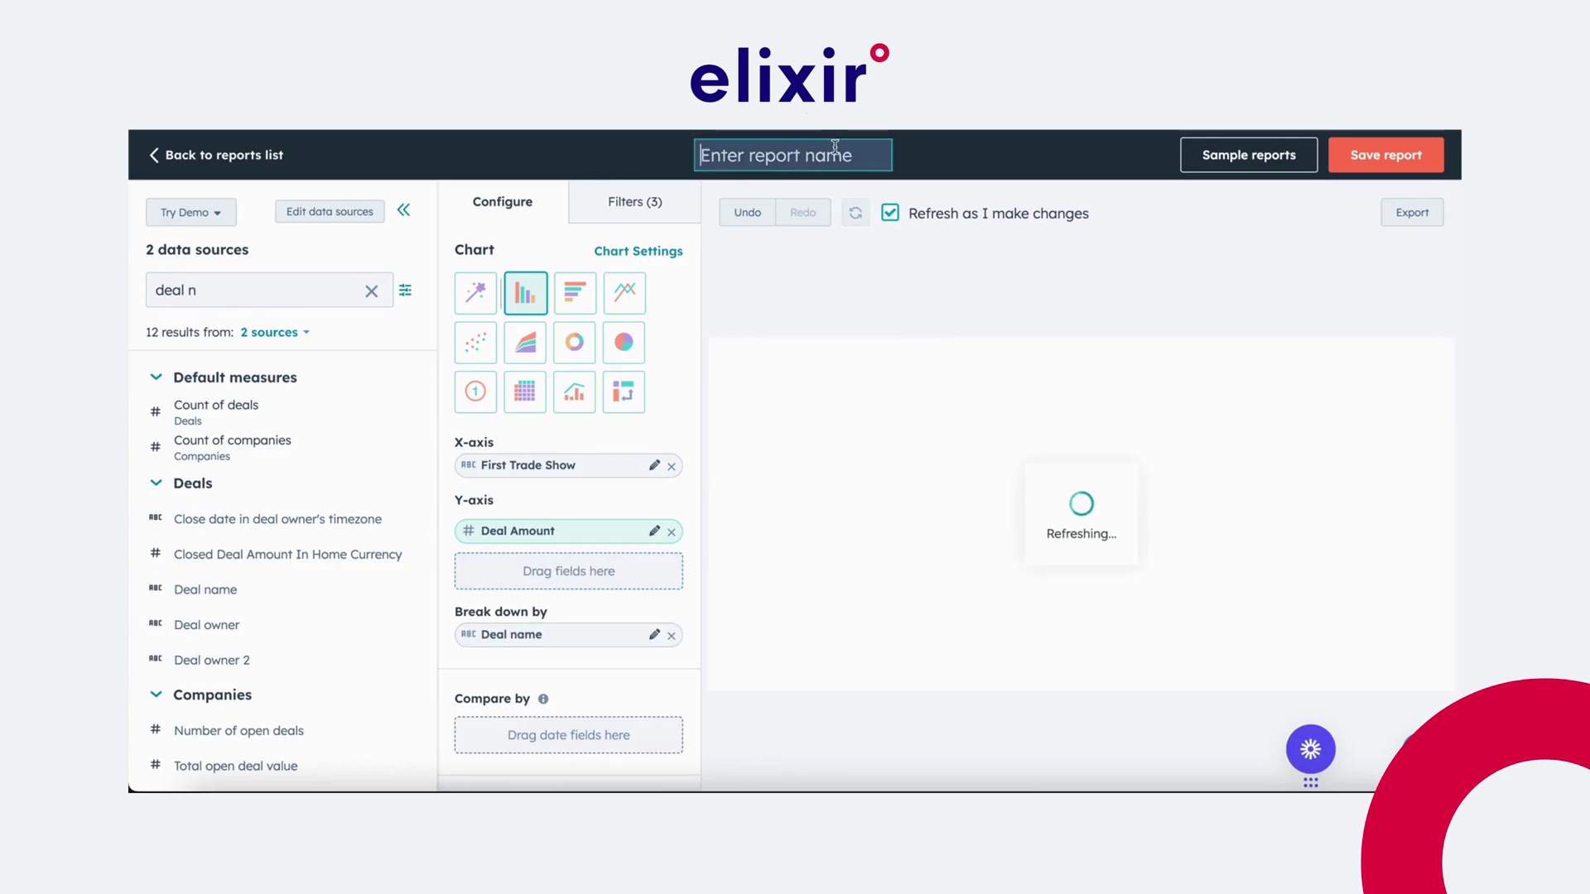
{"action": "type", "text": "Closed "}
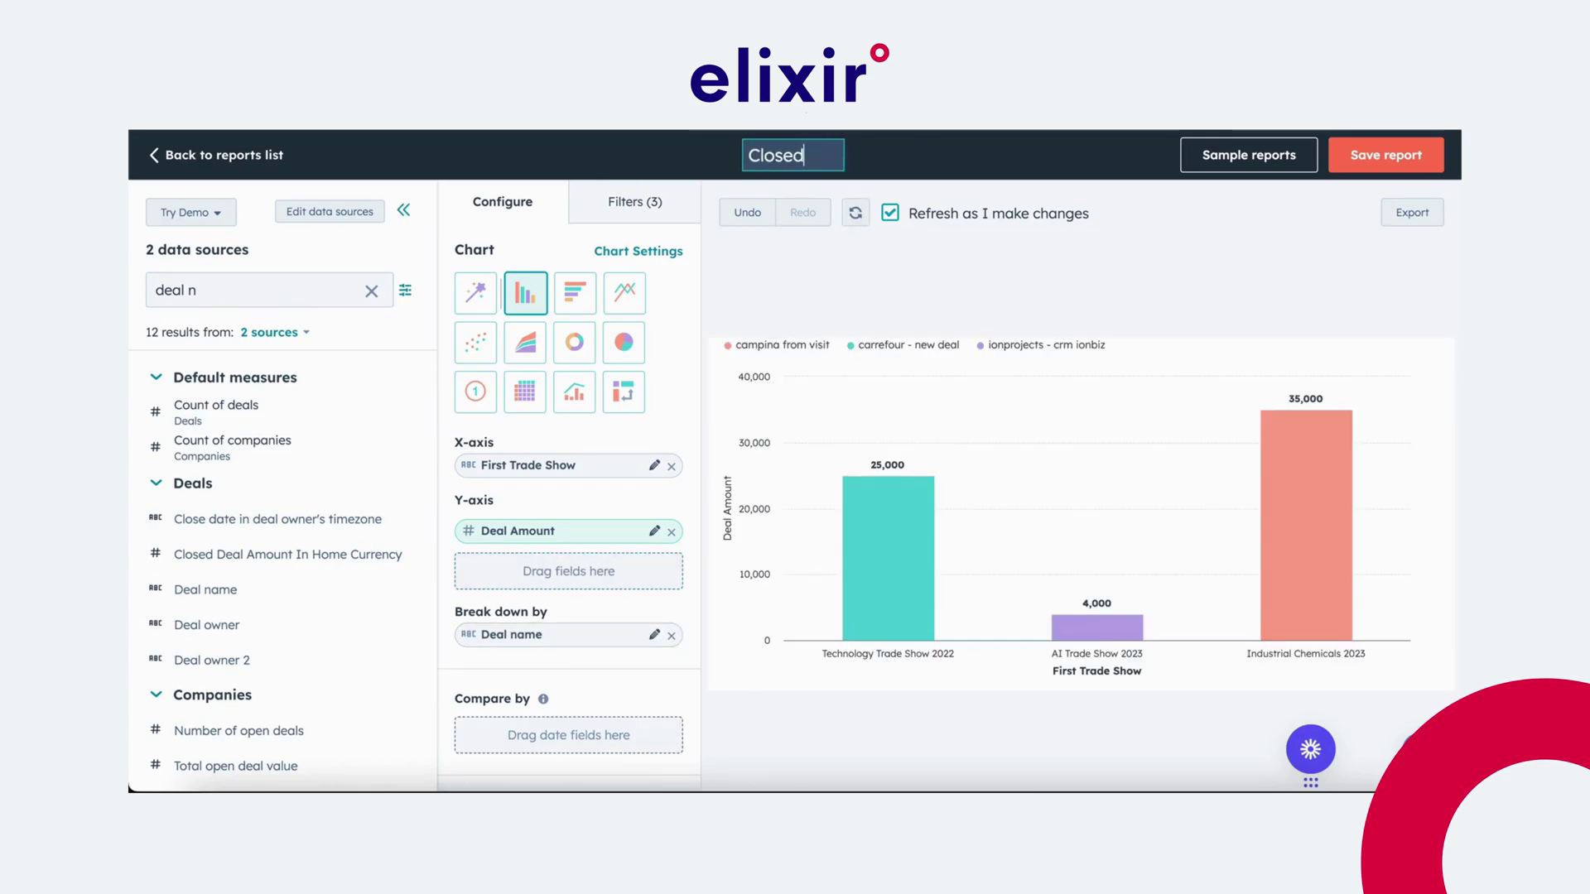
{"action": "type", "text": "Revenue "}
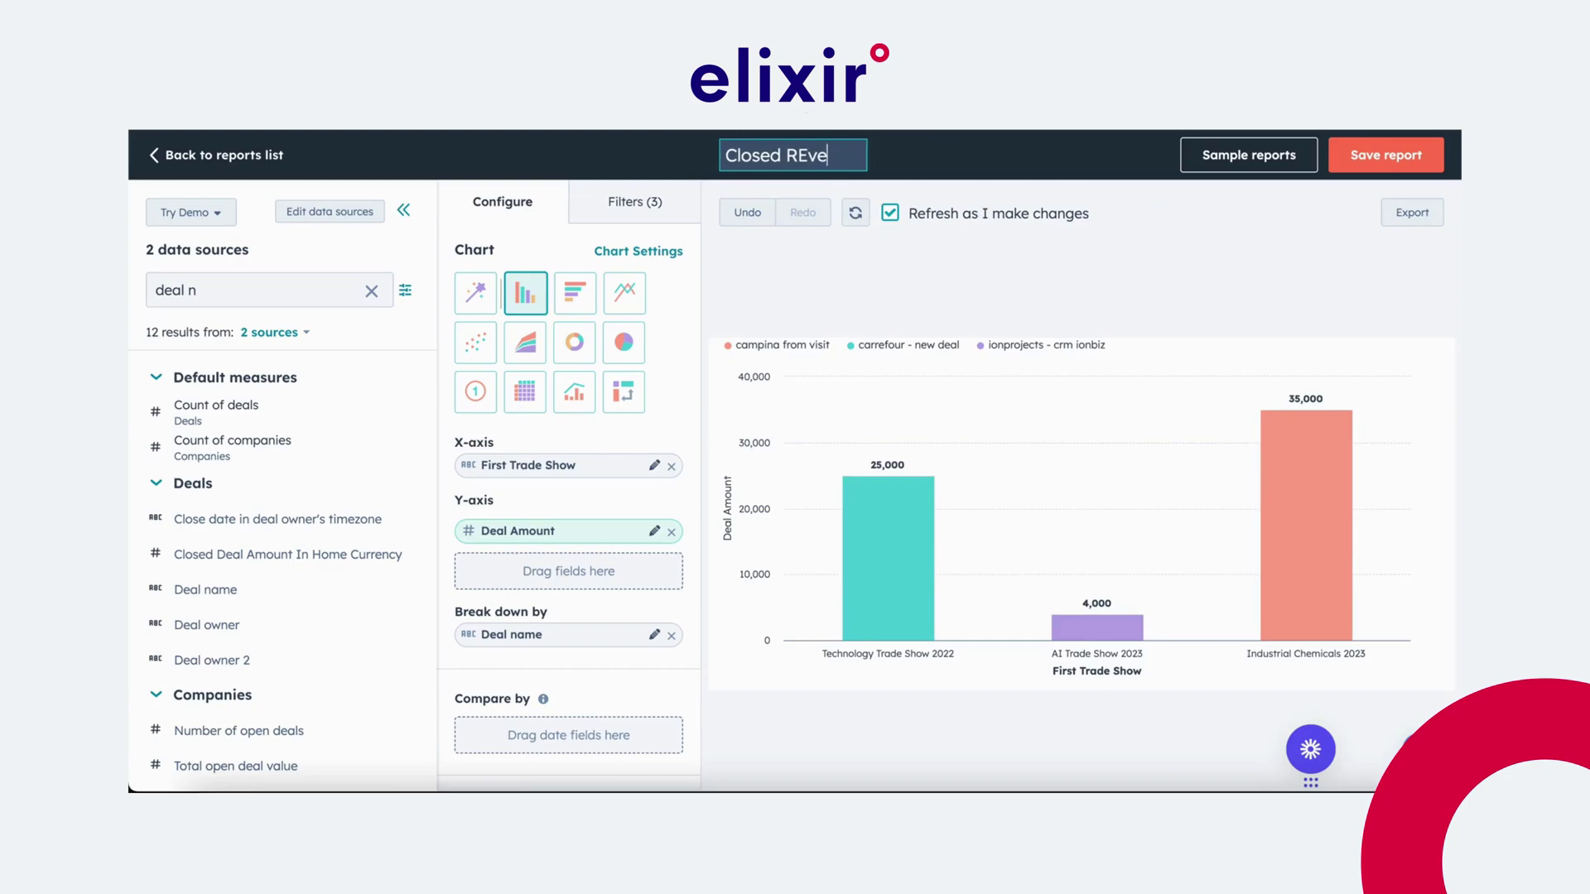
{"action": "type", "text": "Per Trade Show"}
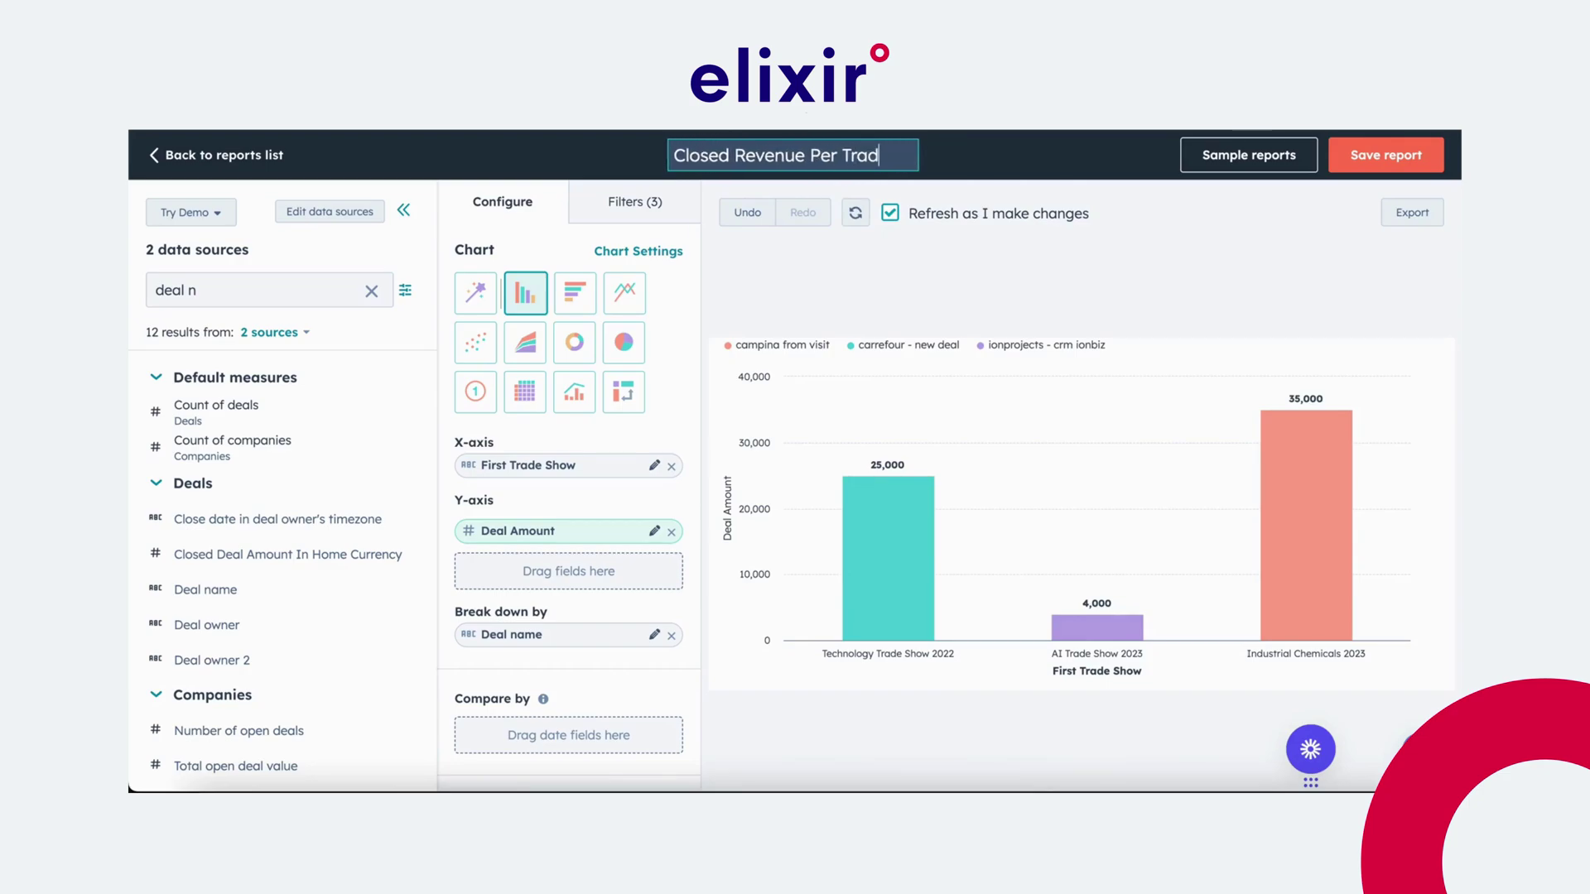
{"action": "left_click", "coordinate": [712, 155]}
{"action": "type", "text": "Deal"}
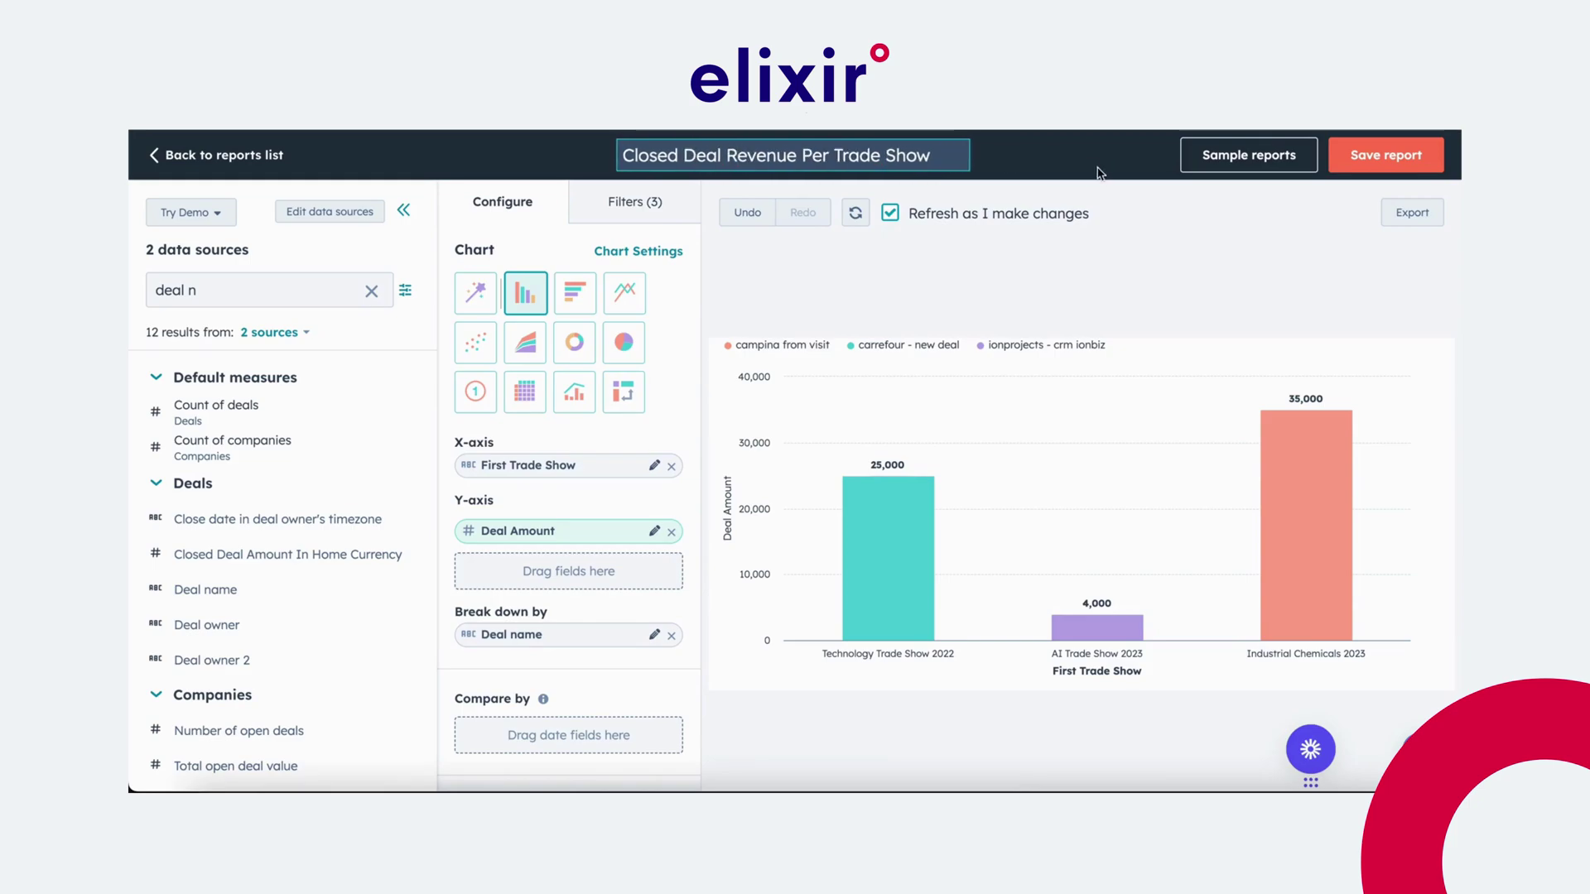
Save the report without adding it to a dashboard and keep its access private to the owner.
{"action": "left_click", "coordinate": [1378, 166]}
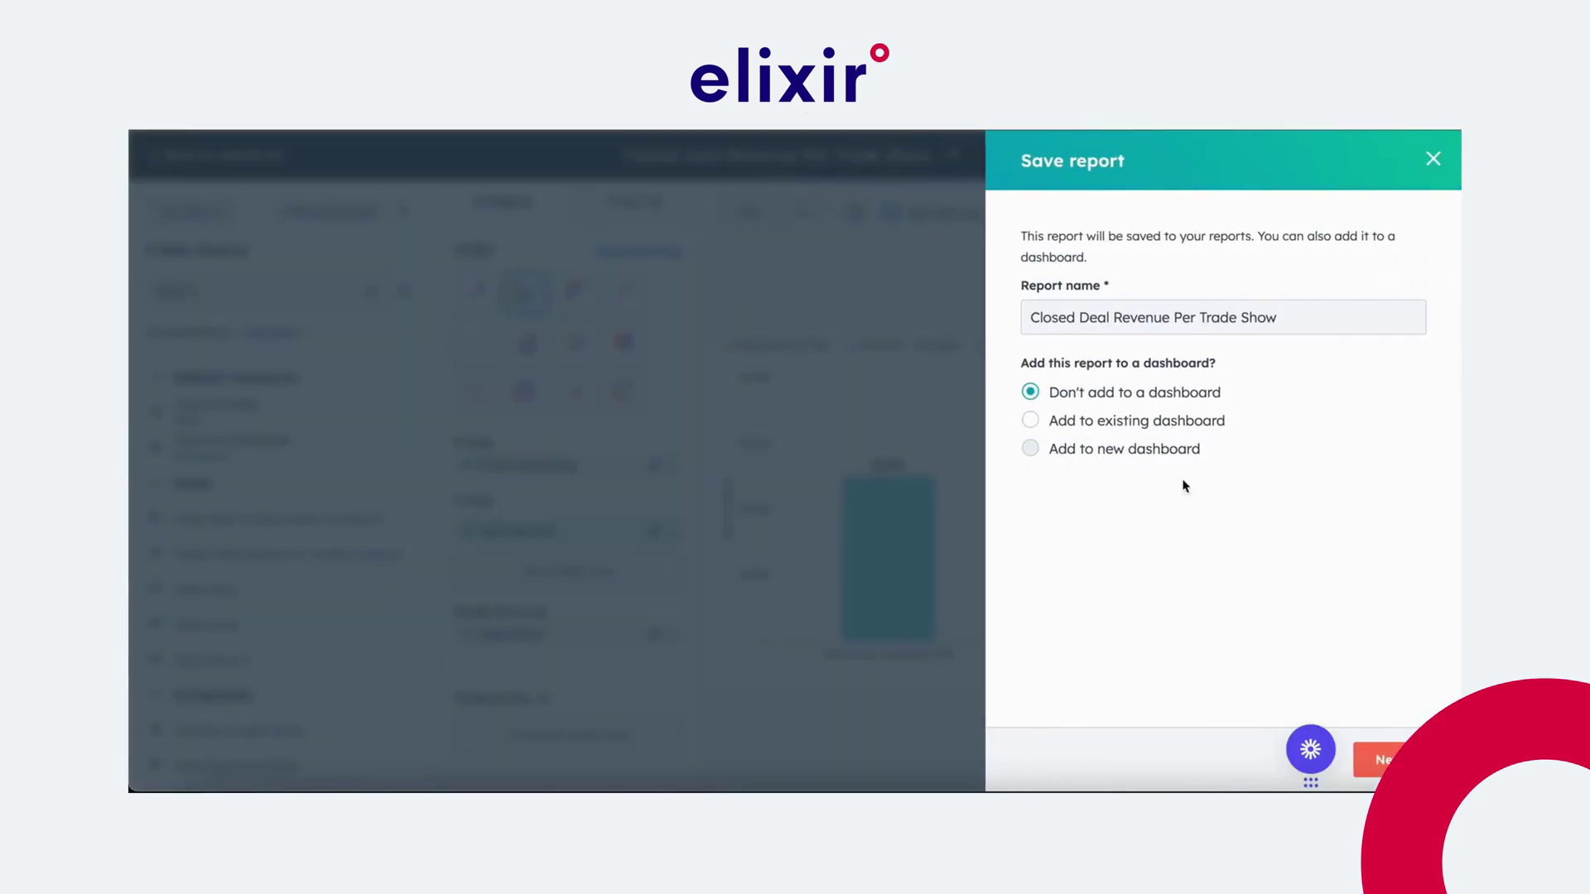
{"action": "left_click", "coordinate": [1378, 759]}
{"action": "left_click", "coordinate": [1155, 279]}
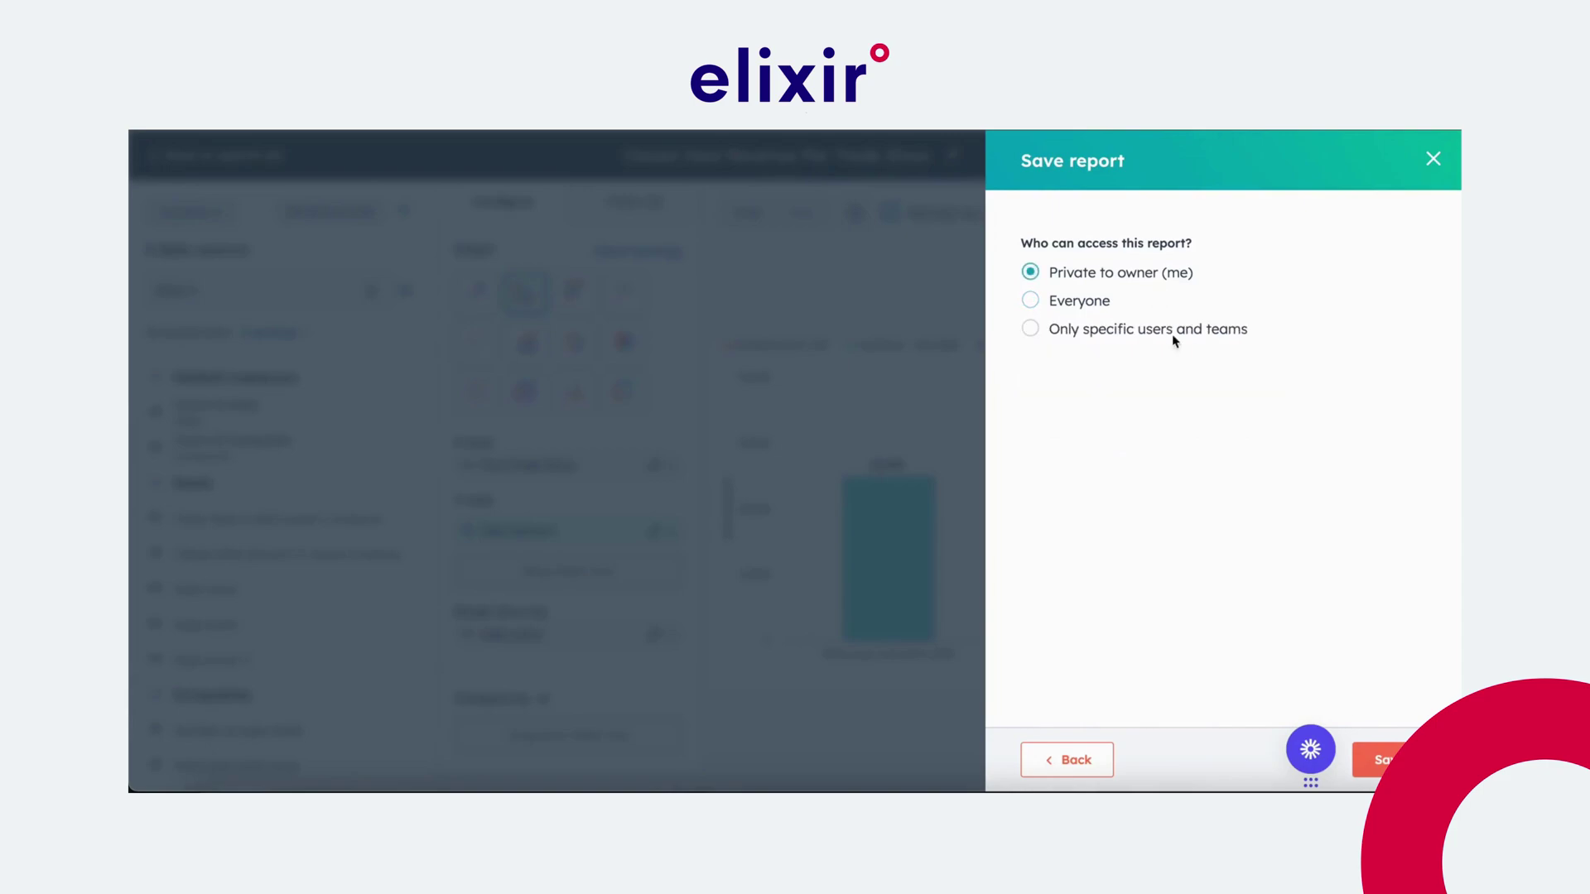
{"action": "left_click", "coordinate": [1378, 759]}
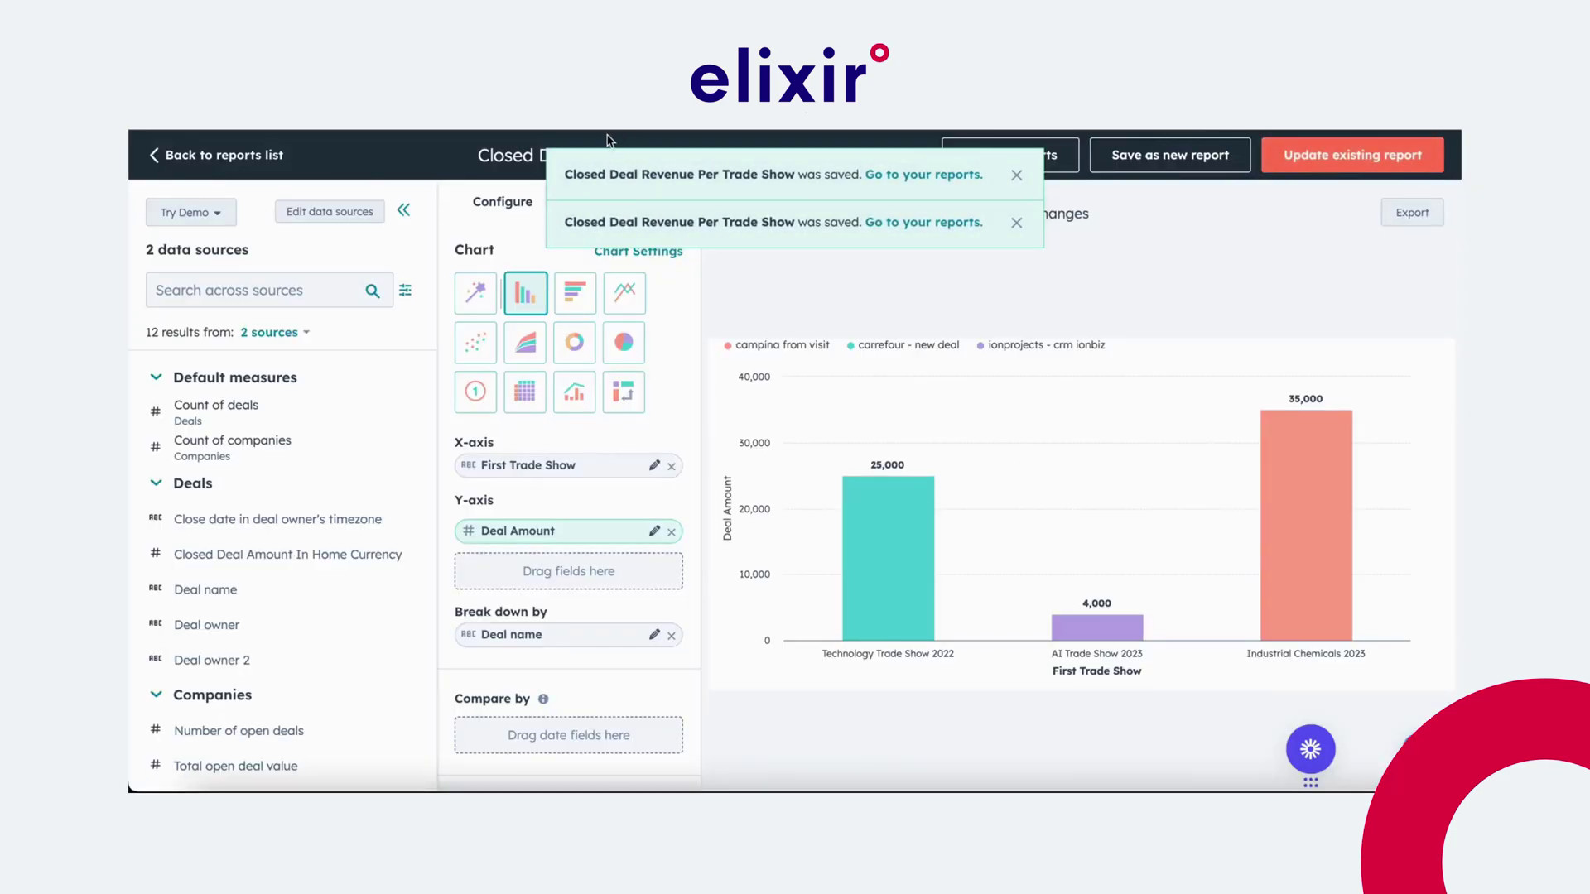
Return to the reports list and start a new custom report.
{"action": "left_click", "coordinate": [260, 164]}
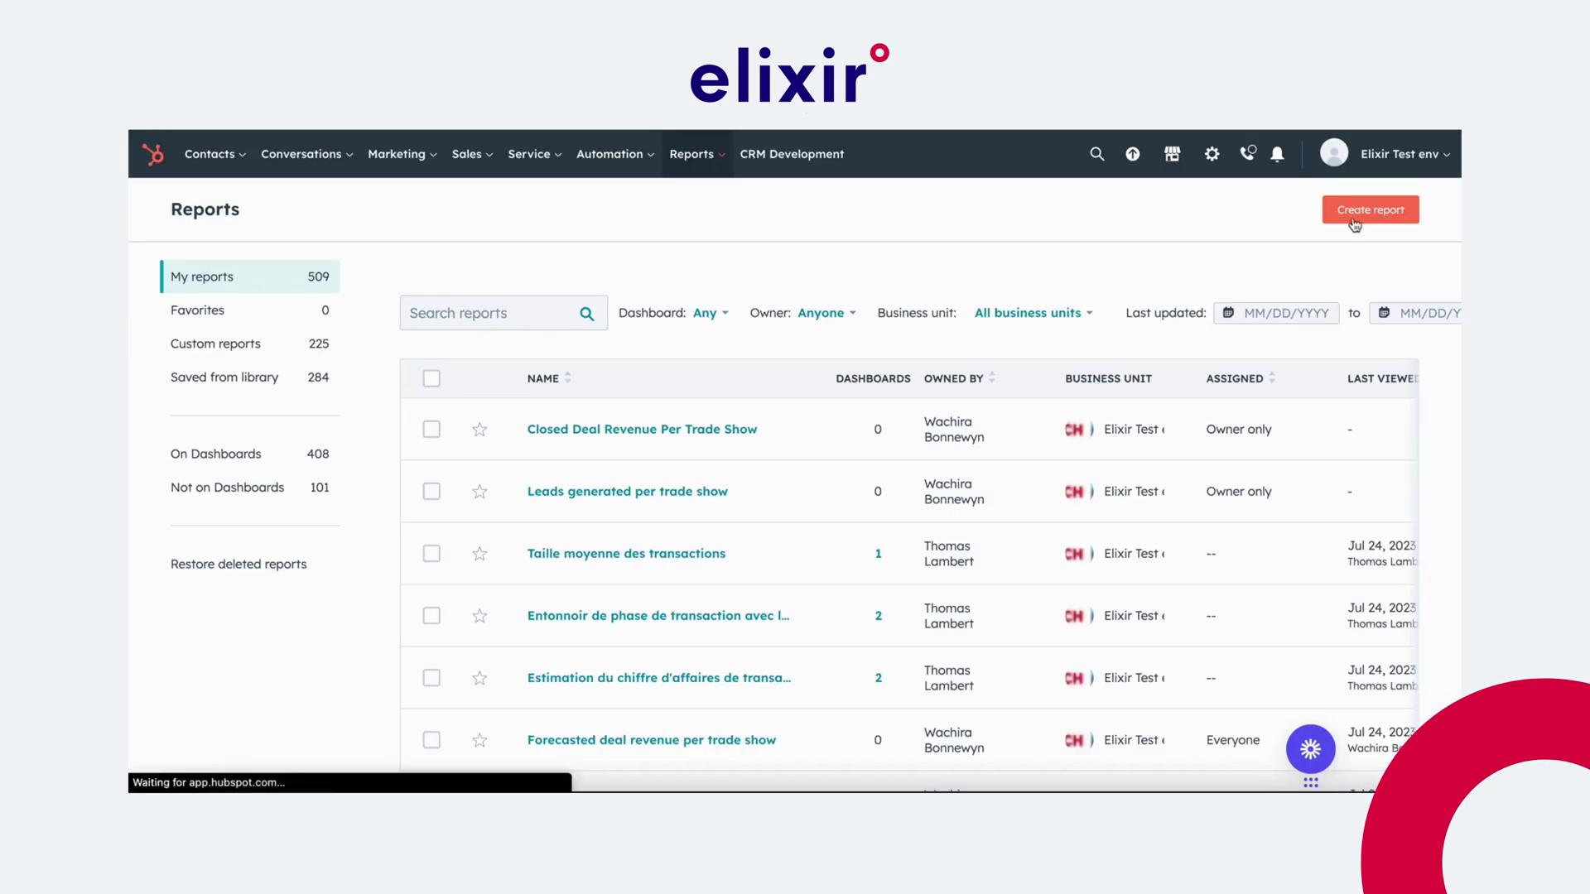
{"action": "left_click", "coordinate": [1394, 218]}
{"action": "left_click", "coordinate": [893, 292]}
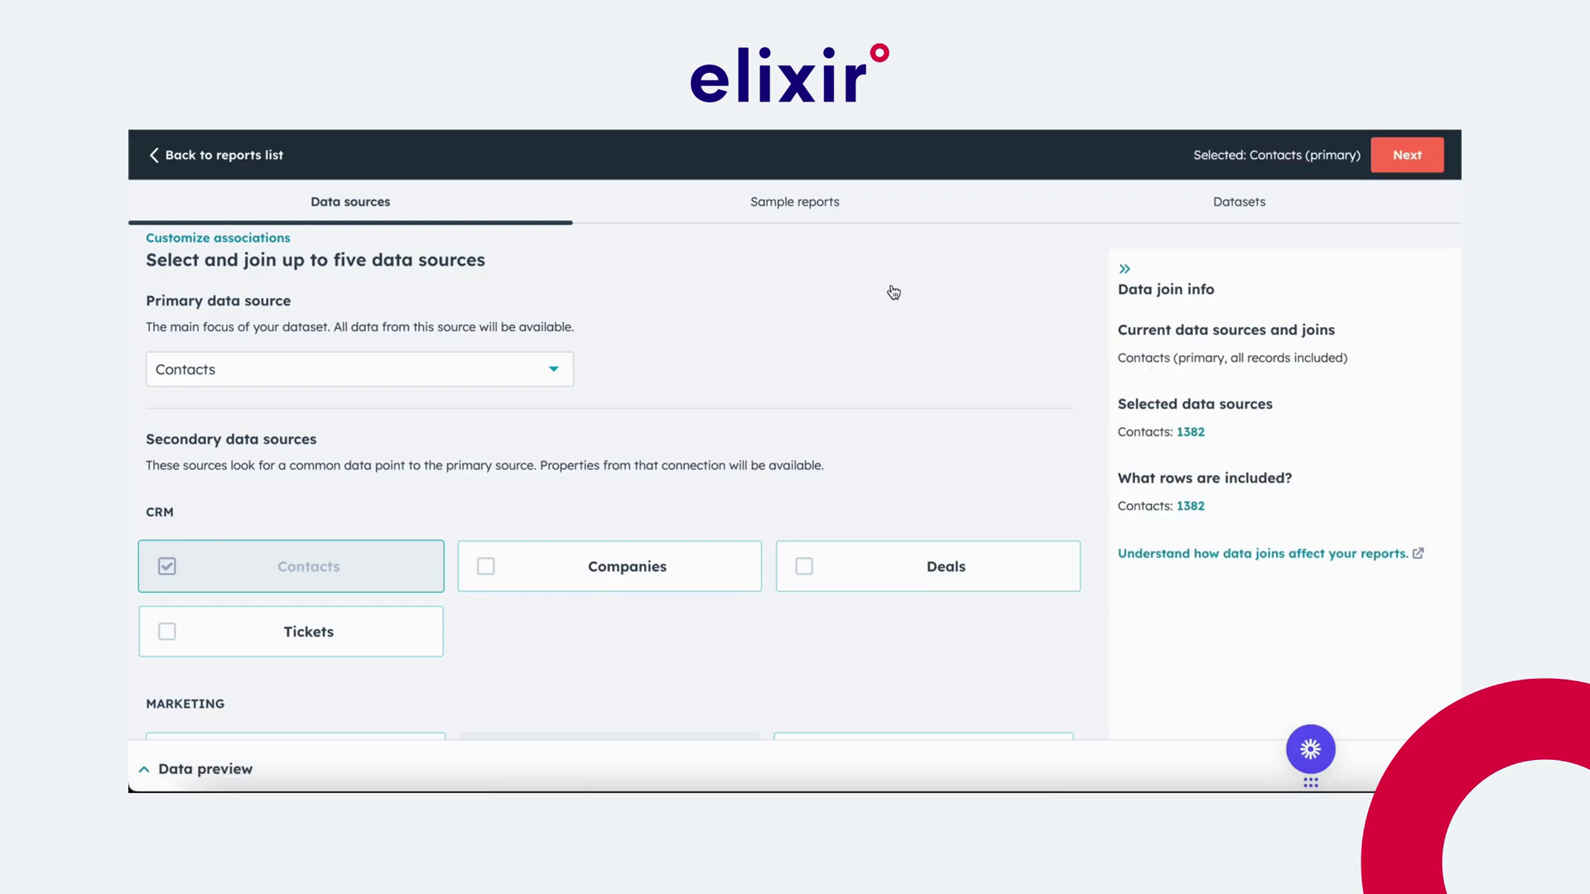
Set Deals as the primary data source, add Companies as a secondary source, and continue to the report builder.
{"action": "left_click", "coordinate": [433, 373]}
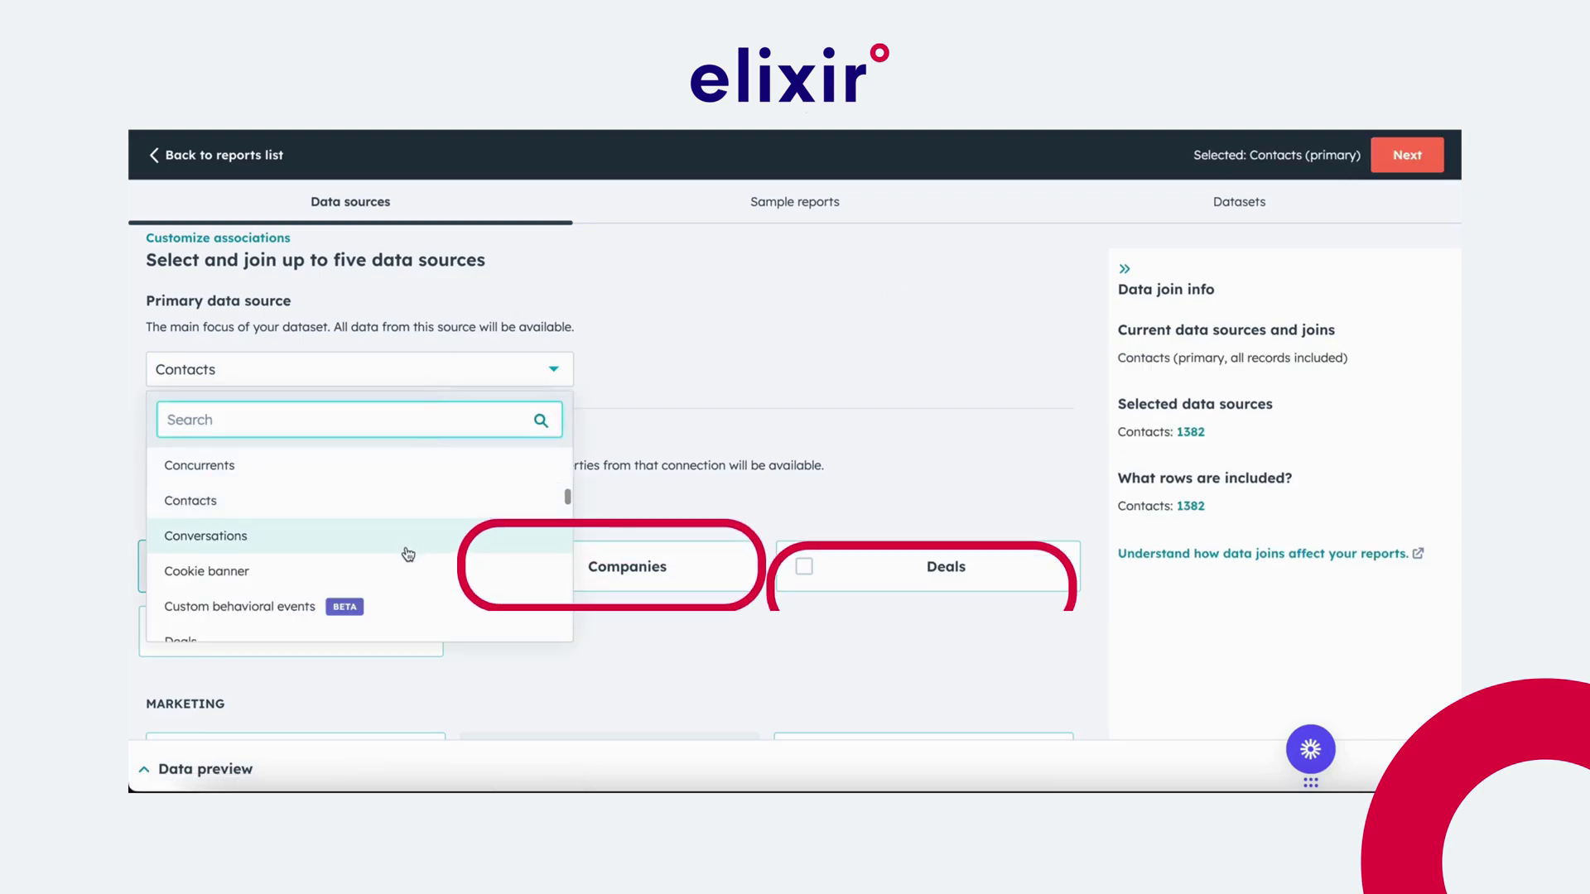
{"action": "scroll", "coordinate": [408, 549], "scroll_direction": "down", "scroll_amount": 5}
{"action": "type", "text": "deal"}
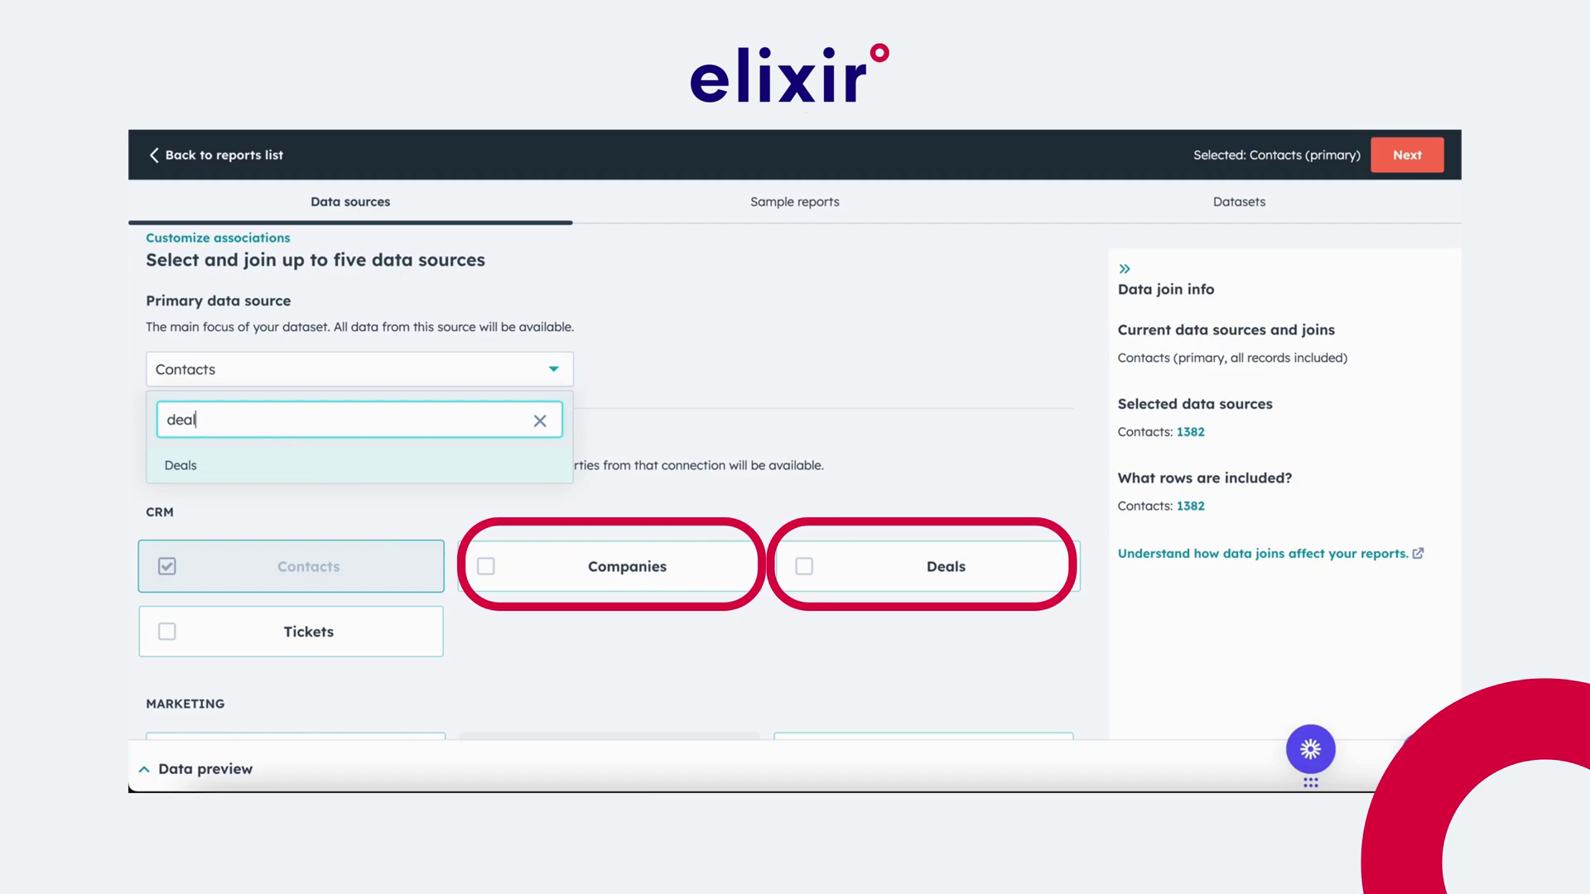
{"action": "left_click", "coordinate": [332, 462]}
{"action": "left_click", "coordinate": [712, 591]}
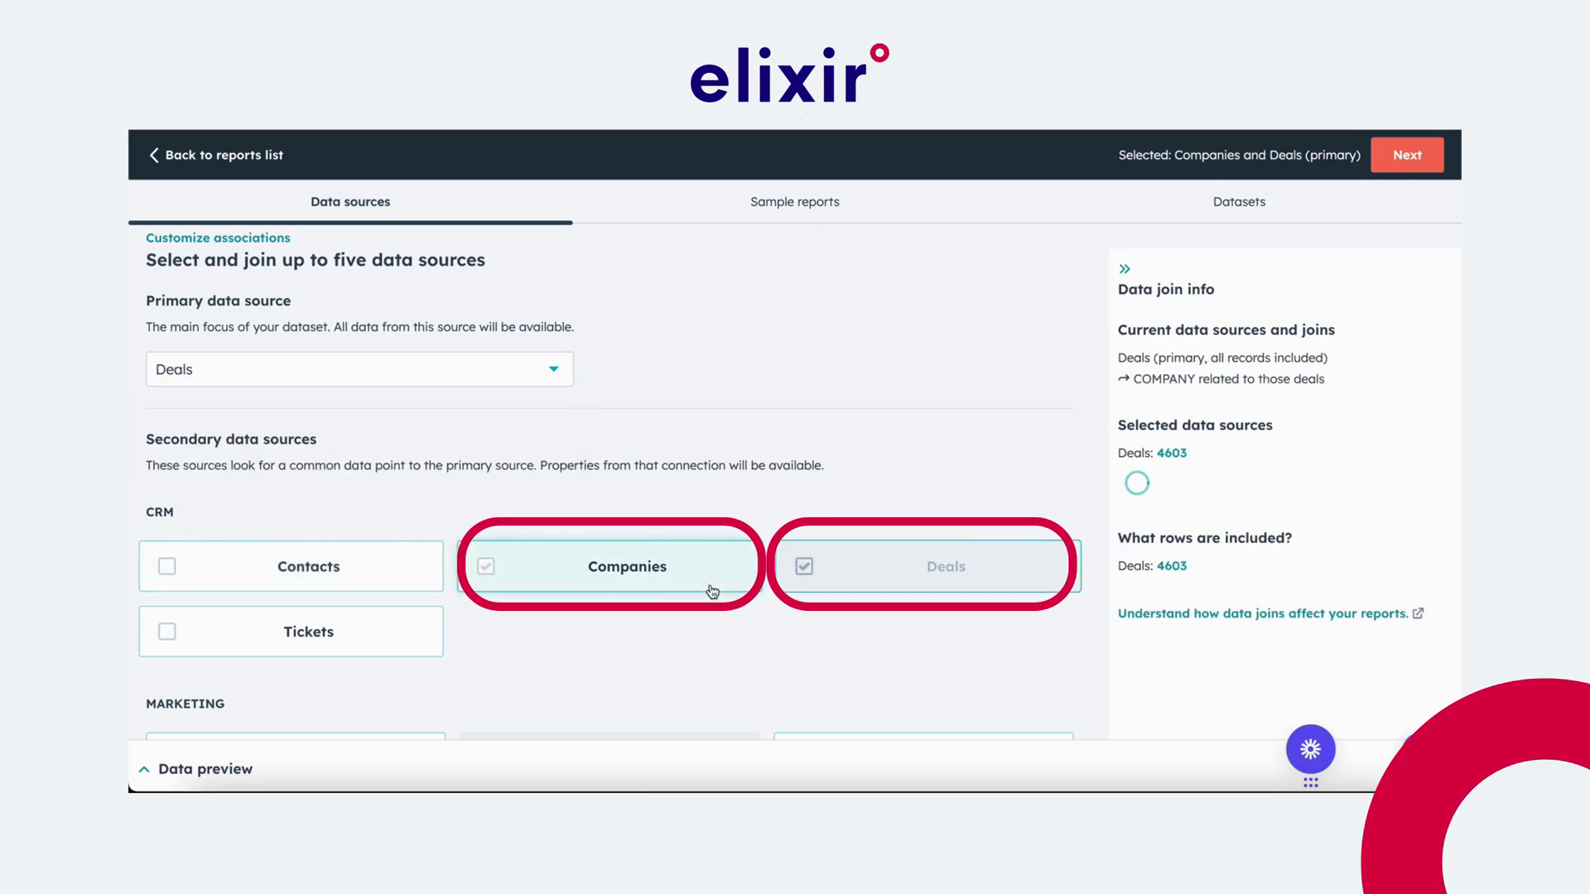
{"action": "left_click", "coordinate": [1432, 157]}
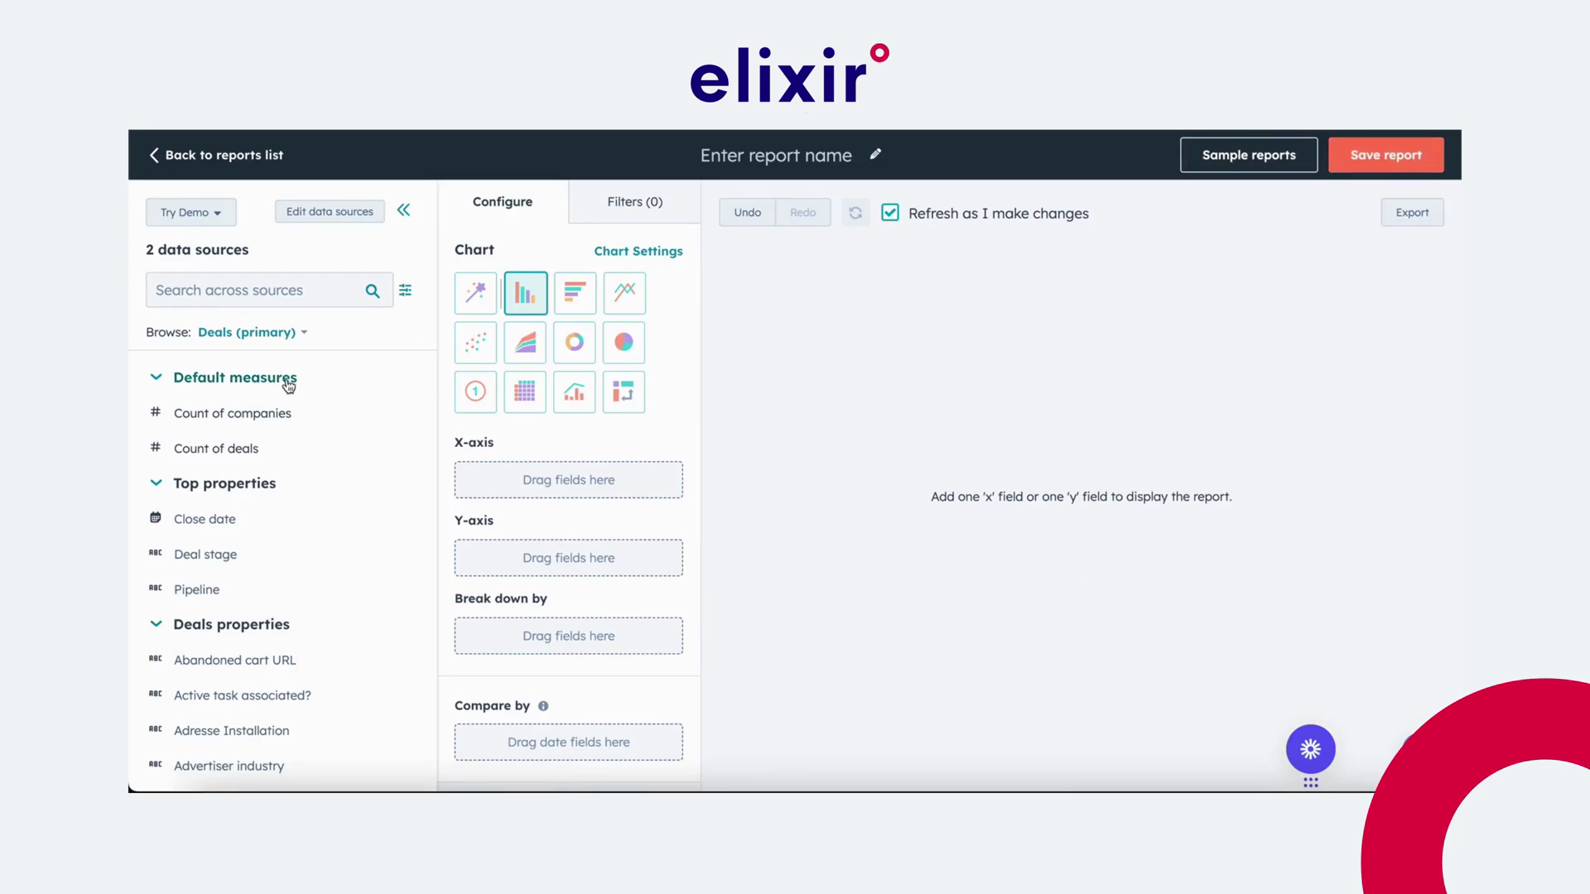
Search for "close" and place the deal Close date property on the X-axis.
{"action": "left_click", "coordinate": [293, 300]}
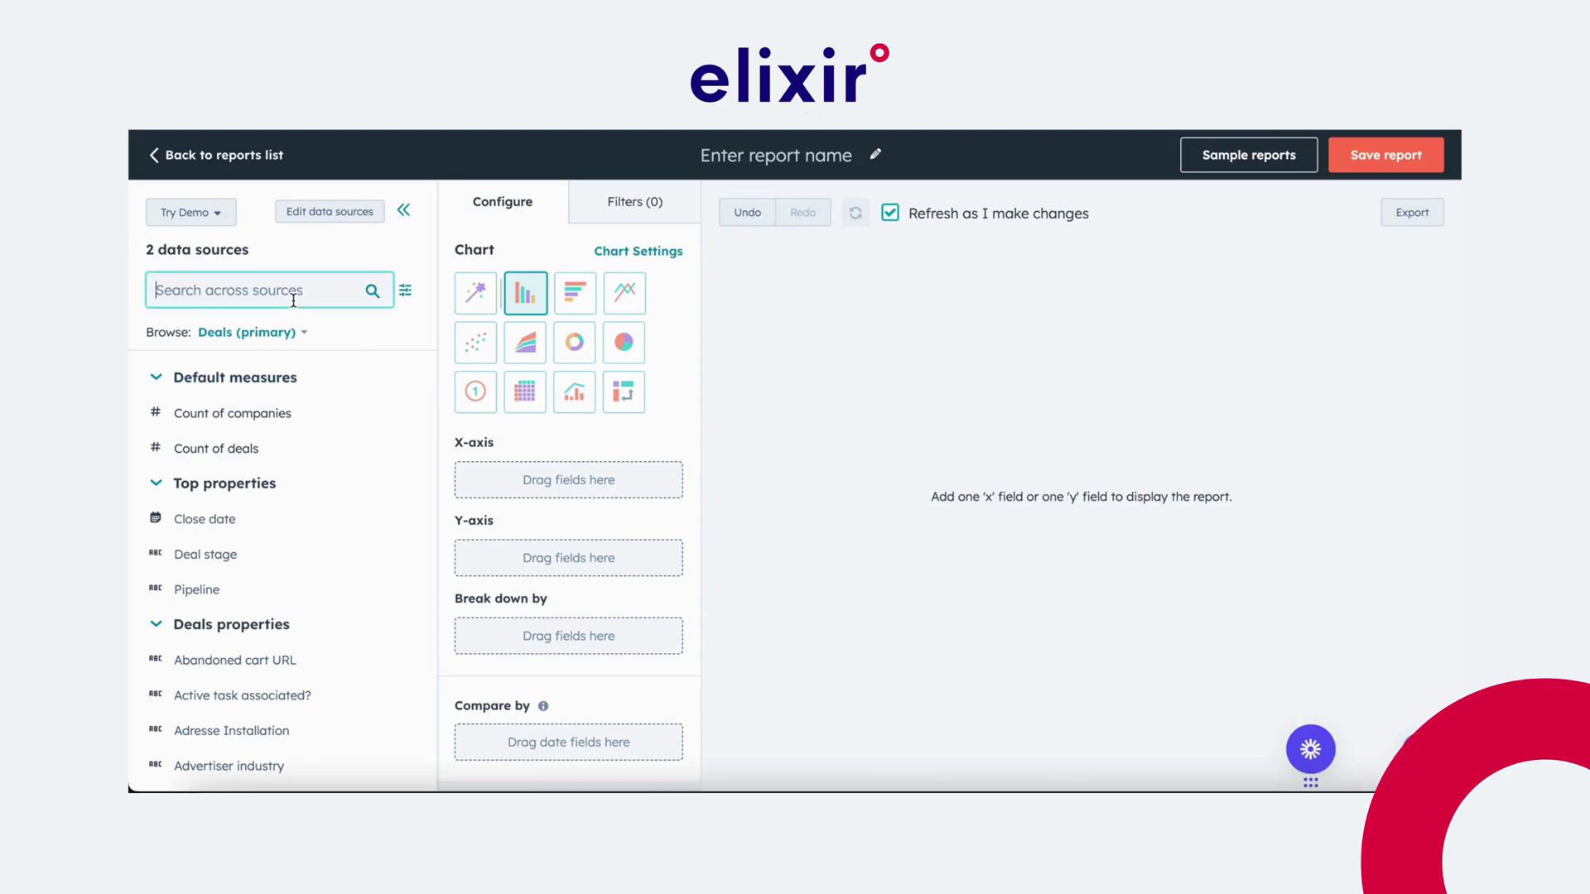
{"action": "type", "text": "close"}
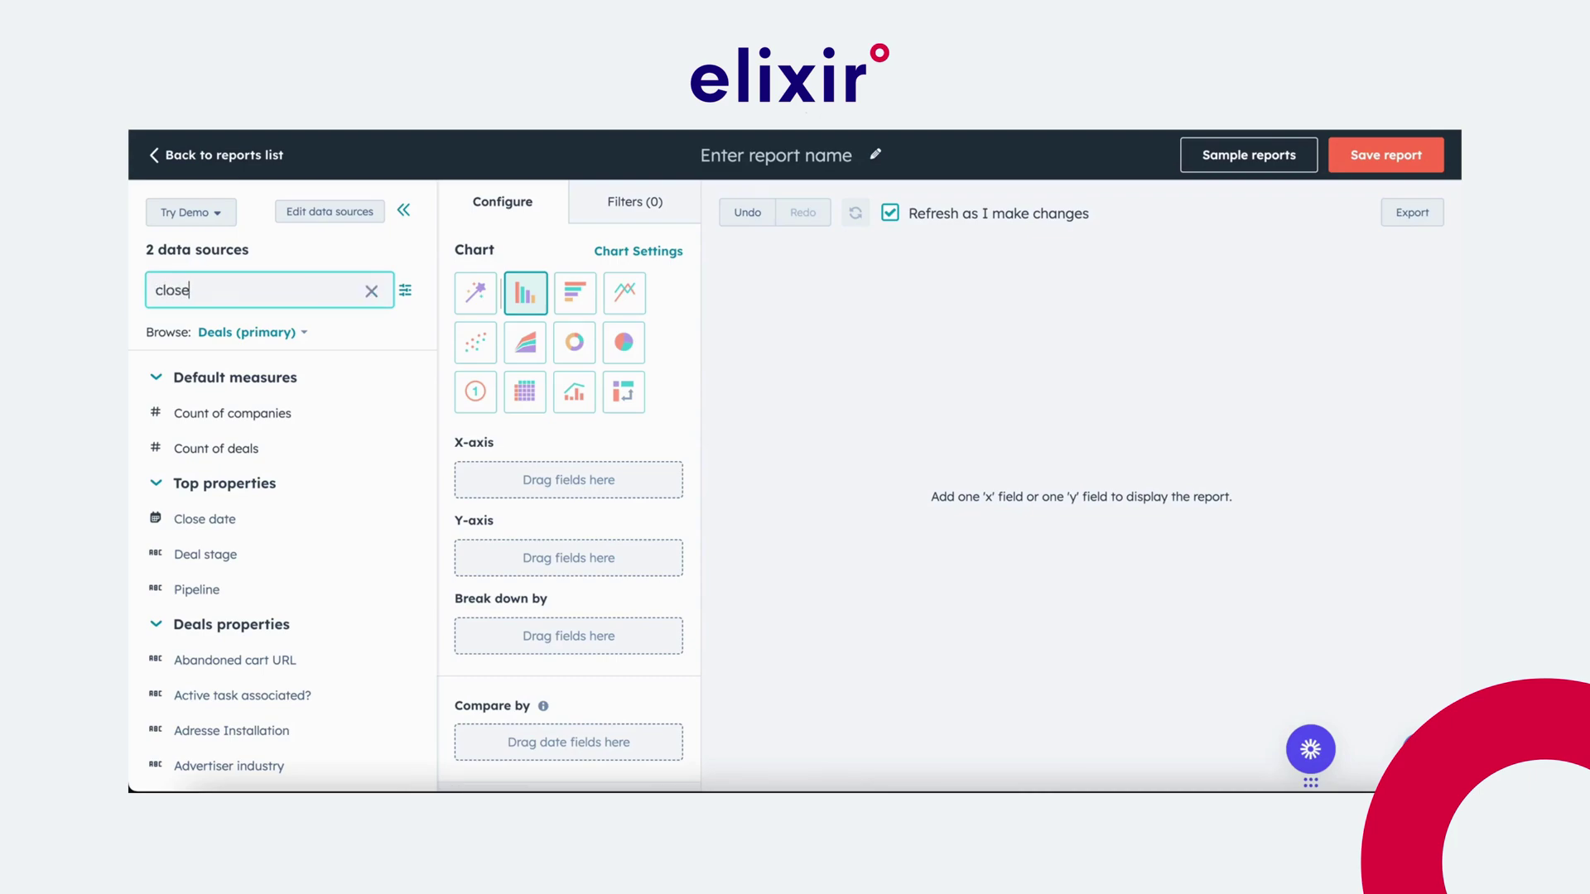
{"action": "left_click_drag", "start_coordinate": [201, 404], "coordinate": [513, 481]}
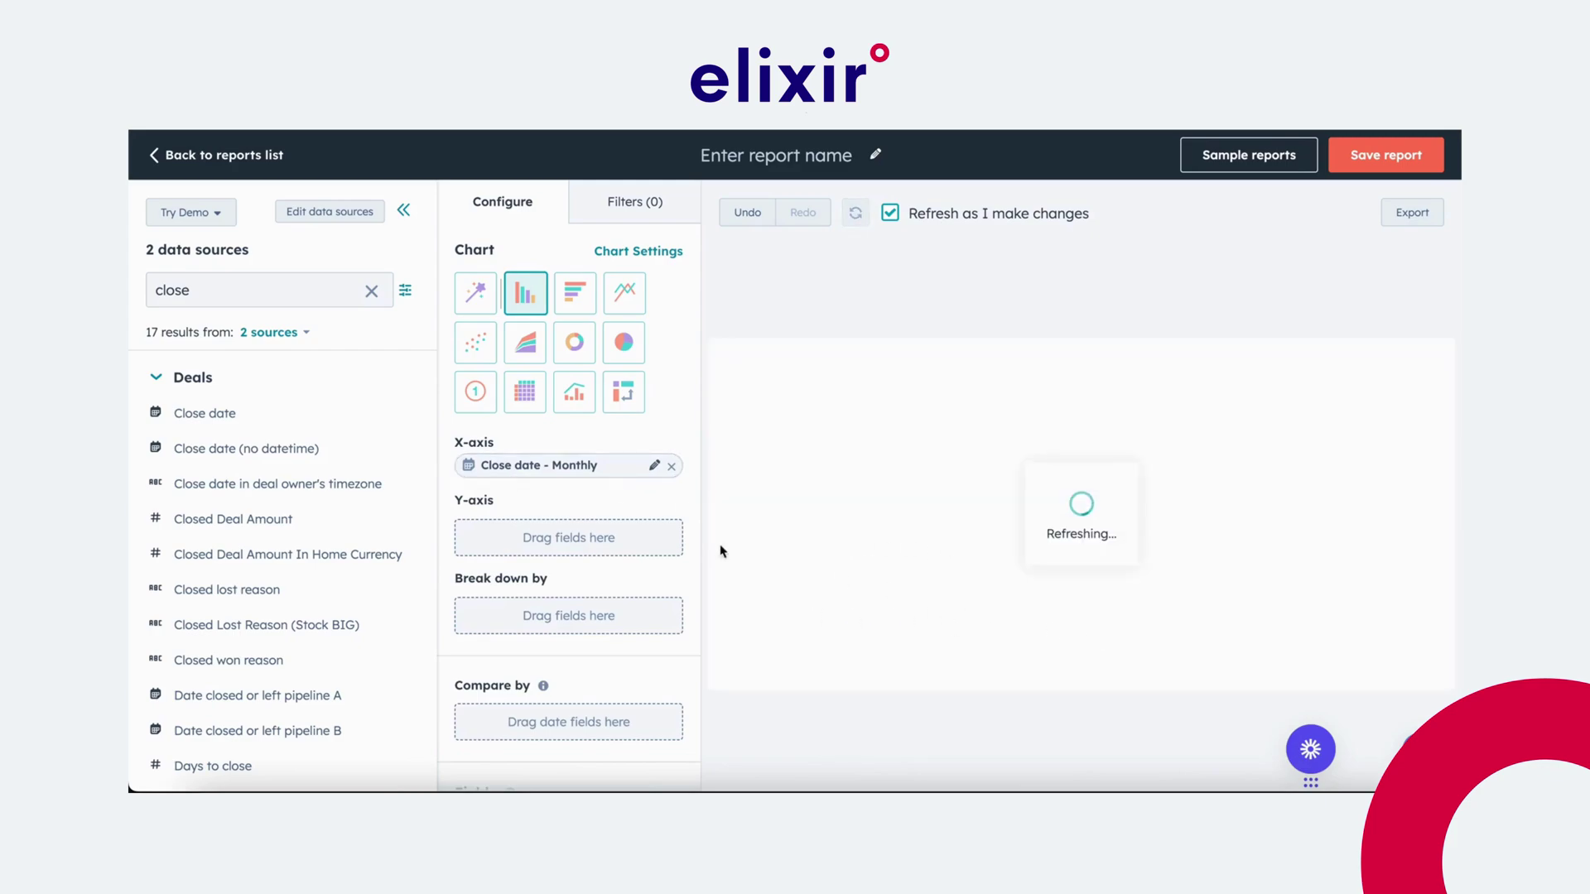
Rename the X-axis Close date field to "Month" and apply the change.
{"action": "left_click", "coordinate": [653, 467]}
{"action": "triple_click", "coordinate": [816, 283]}
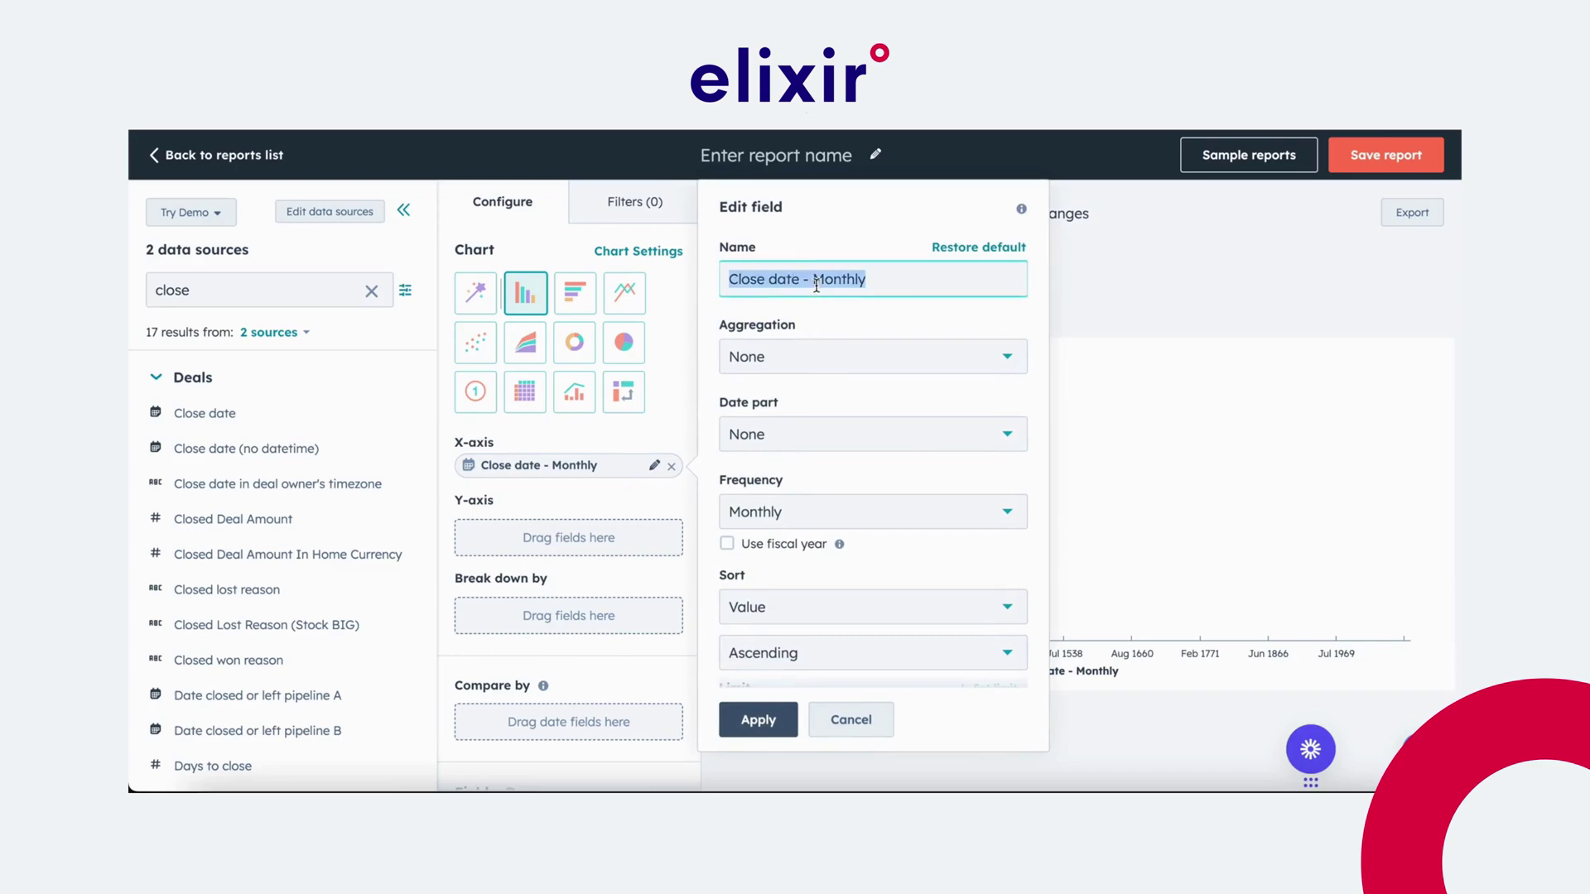
{"action": "type", "text": "Month"}
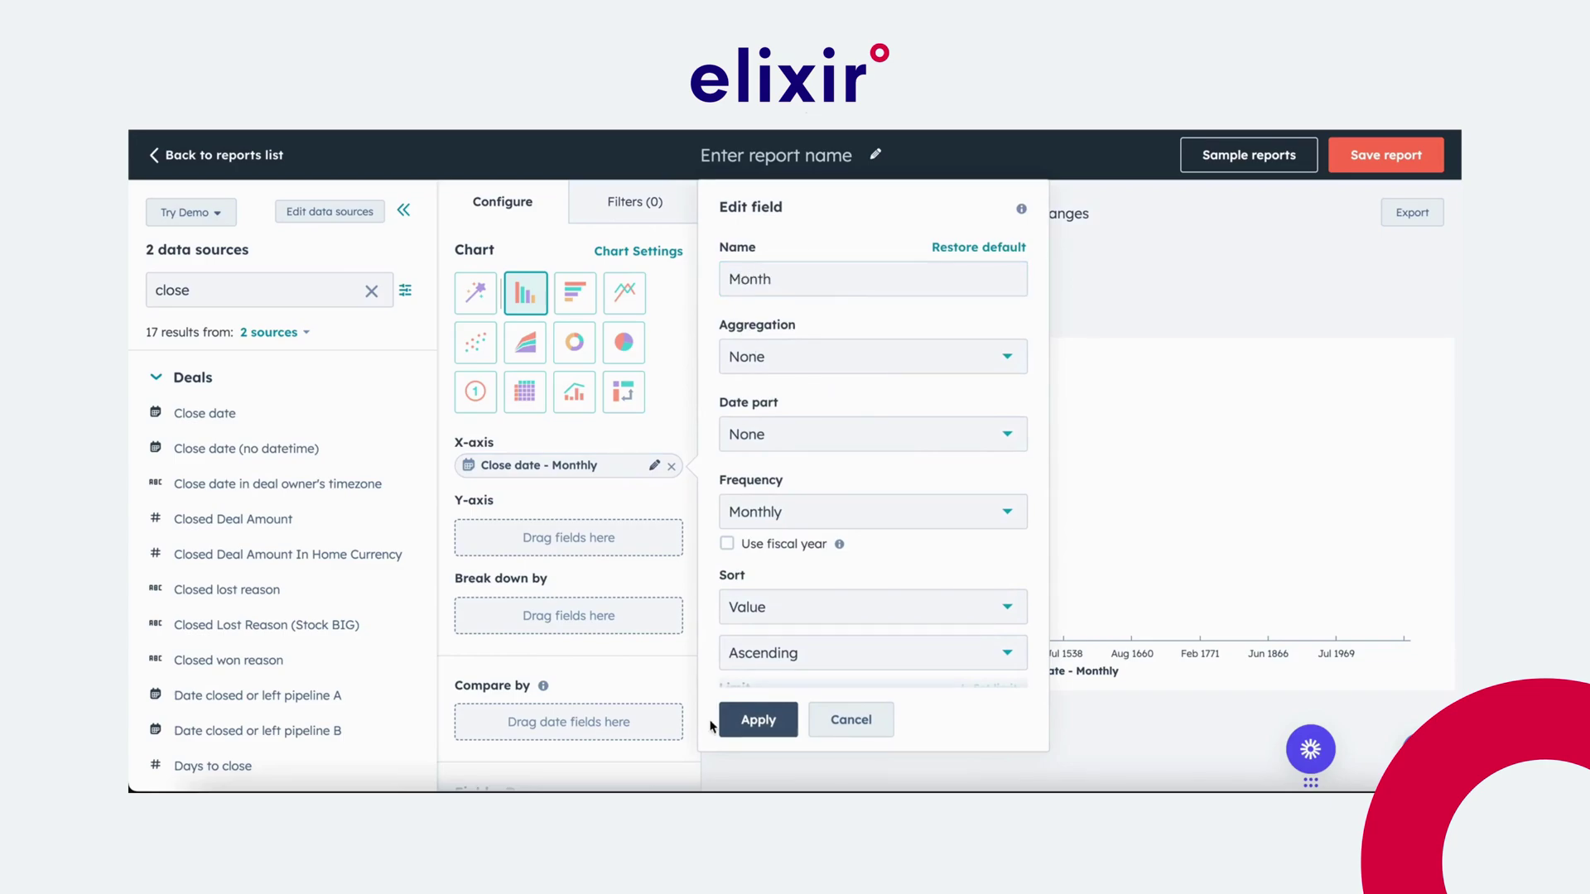
{"action": "left_click", "coordinate": [748, 721]}
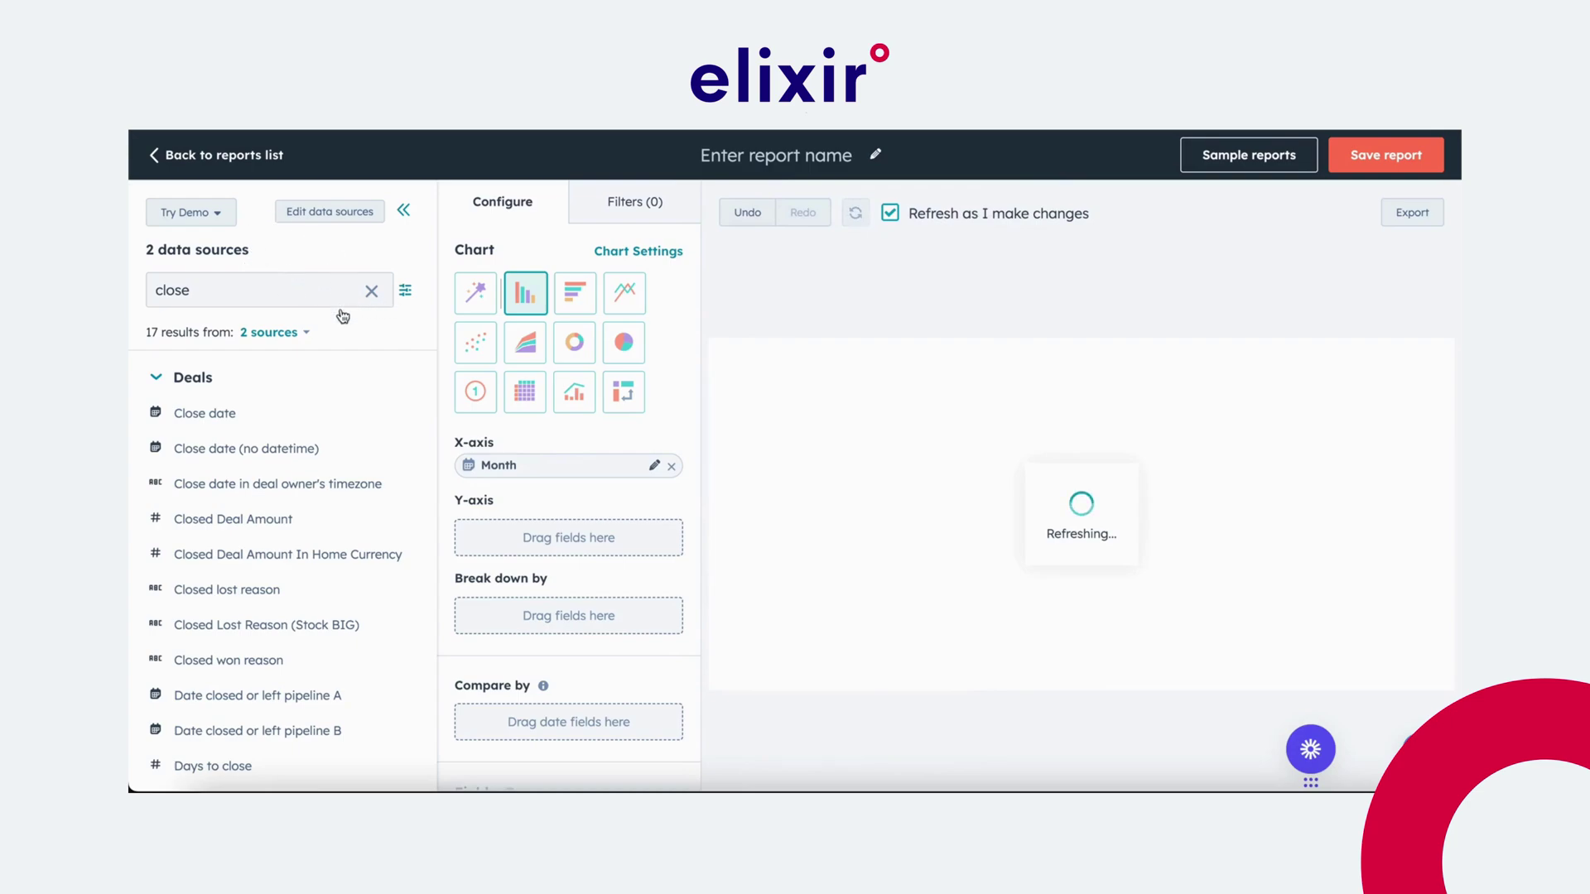
Search for "weight" and place the deal Weighted amount property on the Y-axis, keeping its default field settings.
{"action": "left_click", "coordinate": [371, 294]}
{"action": "type", "text": "weight"}
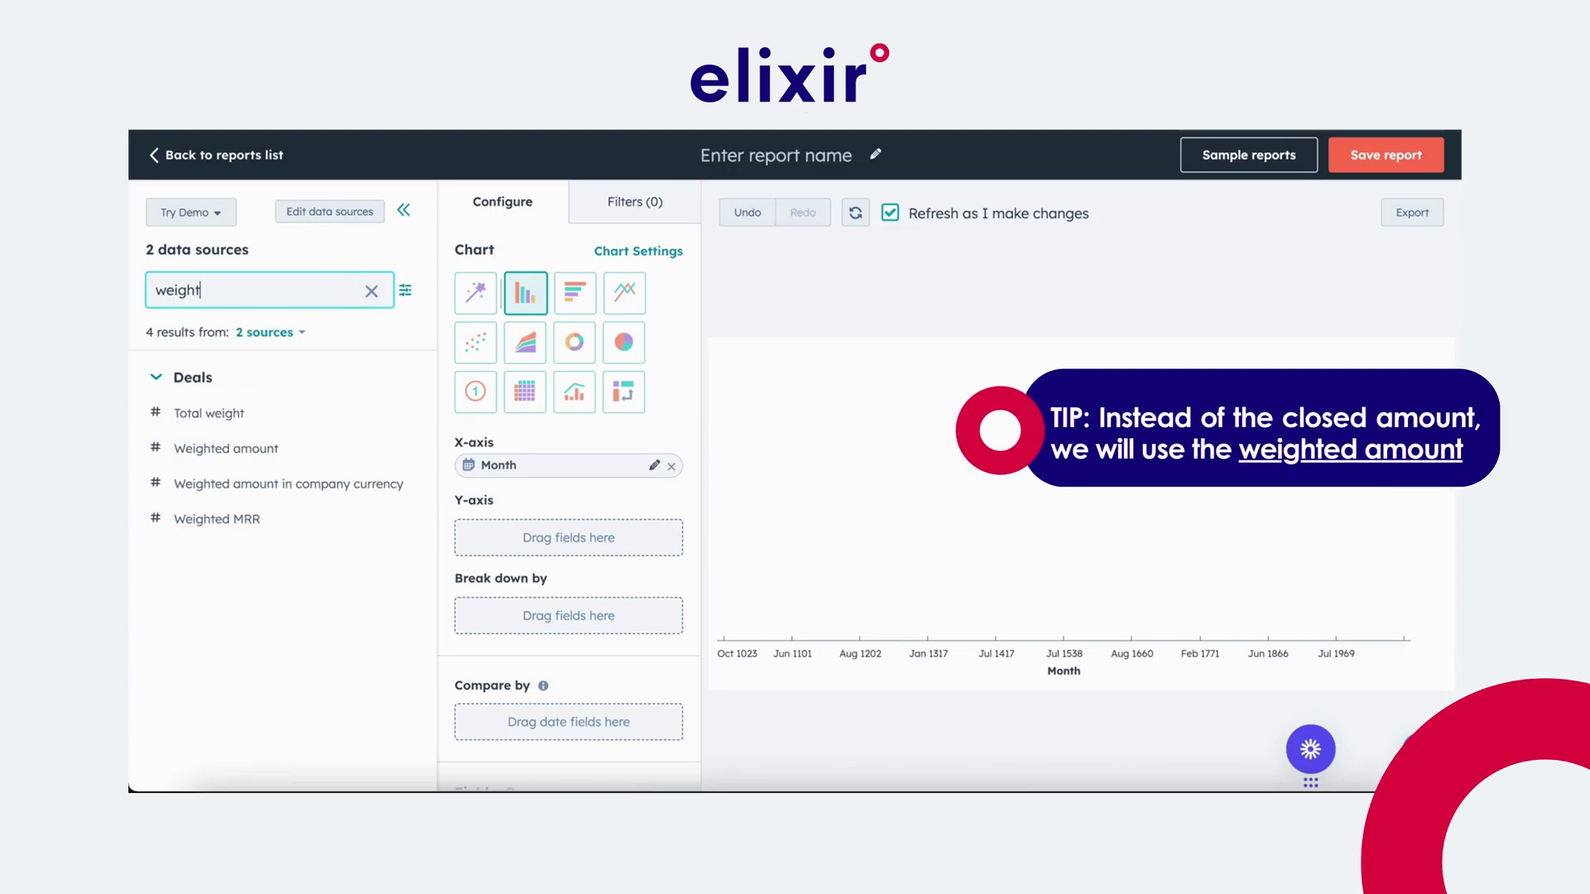
{"action": "left_click_drag", "start_coordinate": [218, 451], "coordinate": [500, 533]}
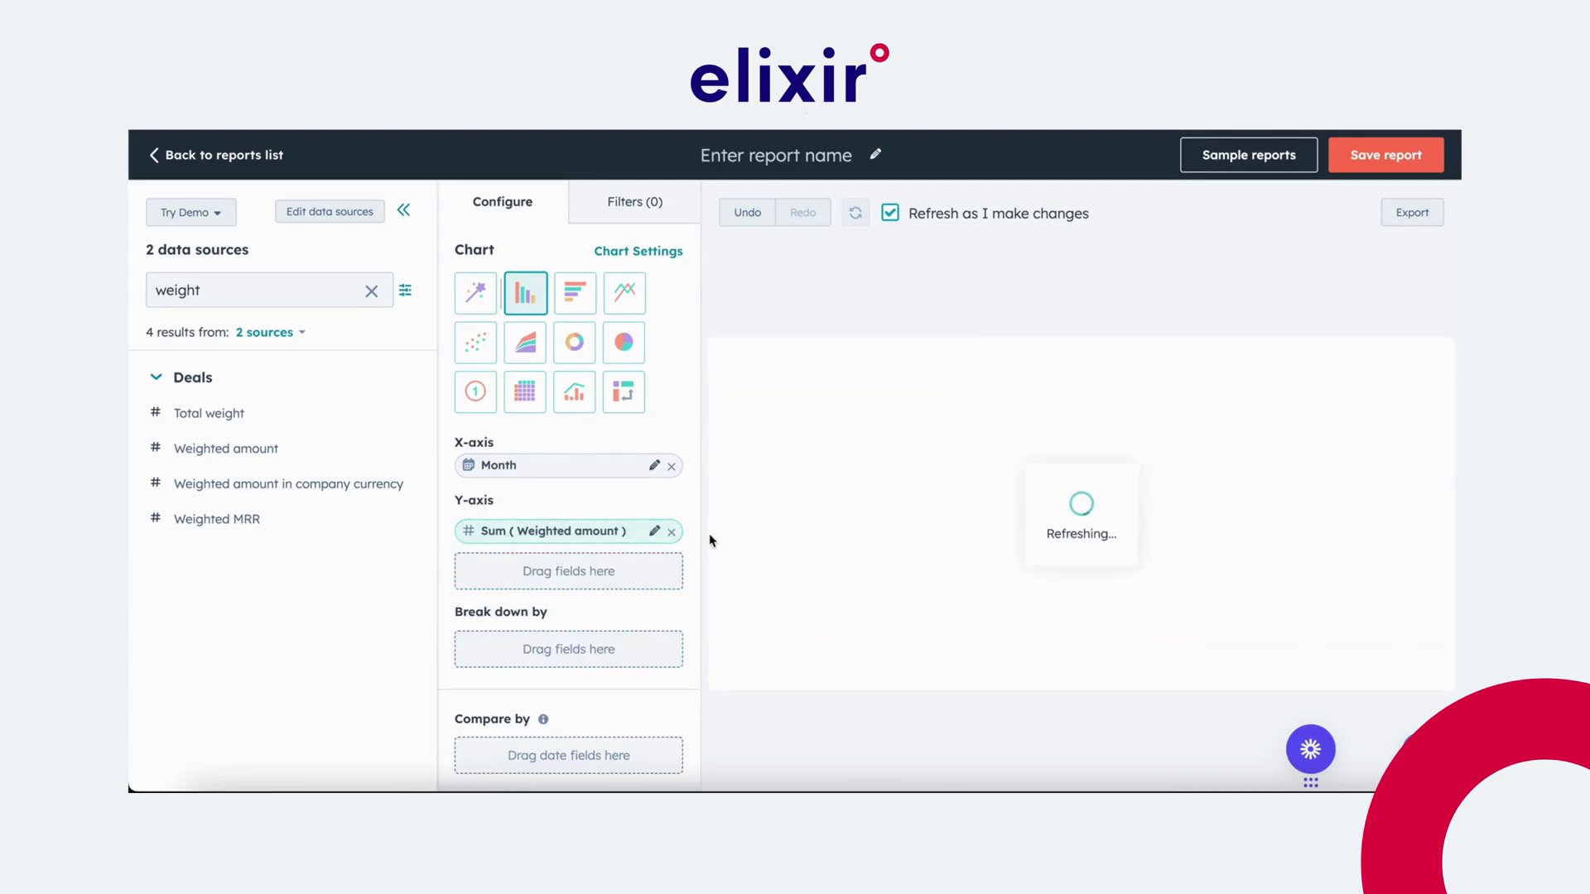
{"action": "left_click", "coordinate": [655, 532]}
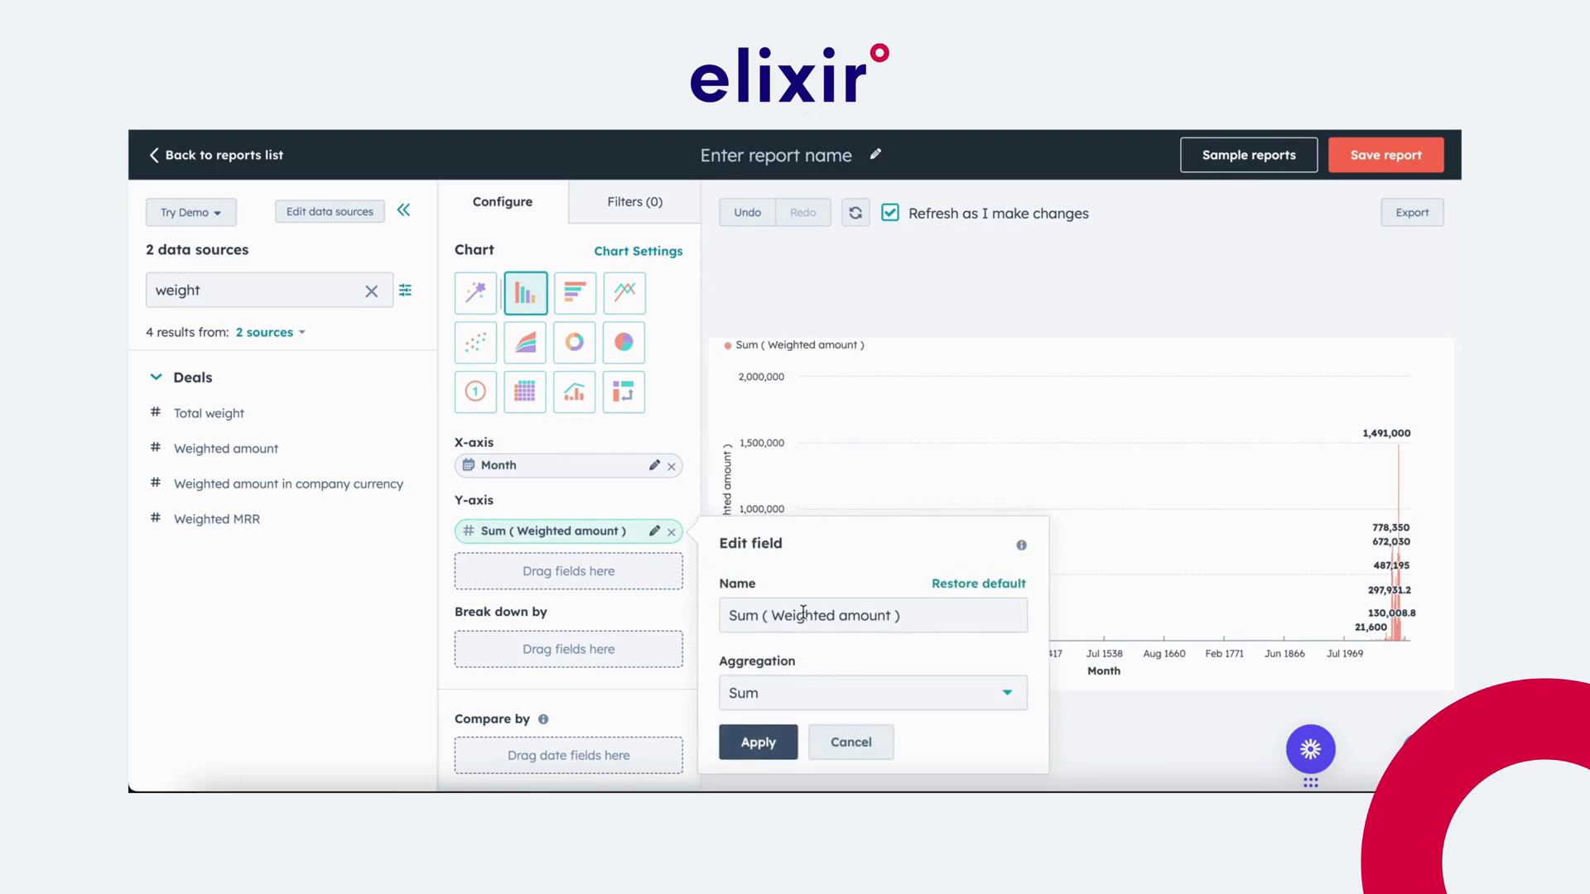
{"action": "left_click", "coordinate": [864, 751]}
Apply a filter where the deal Close date is more than 1 day from now.
{"action": "left_click", "coordinate": [624, 202]}
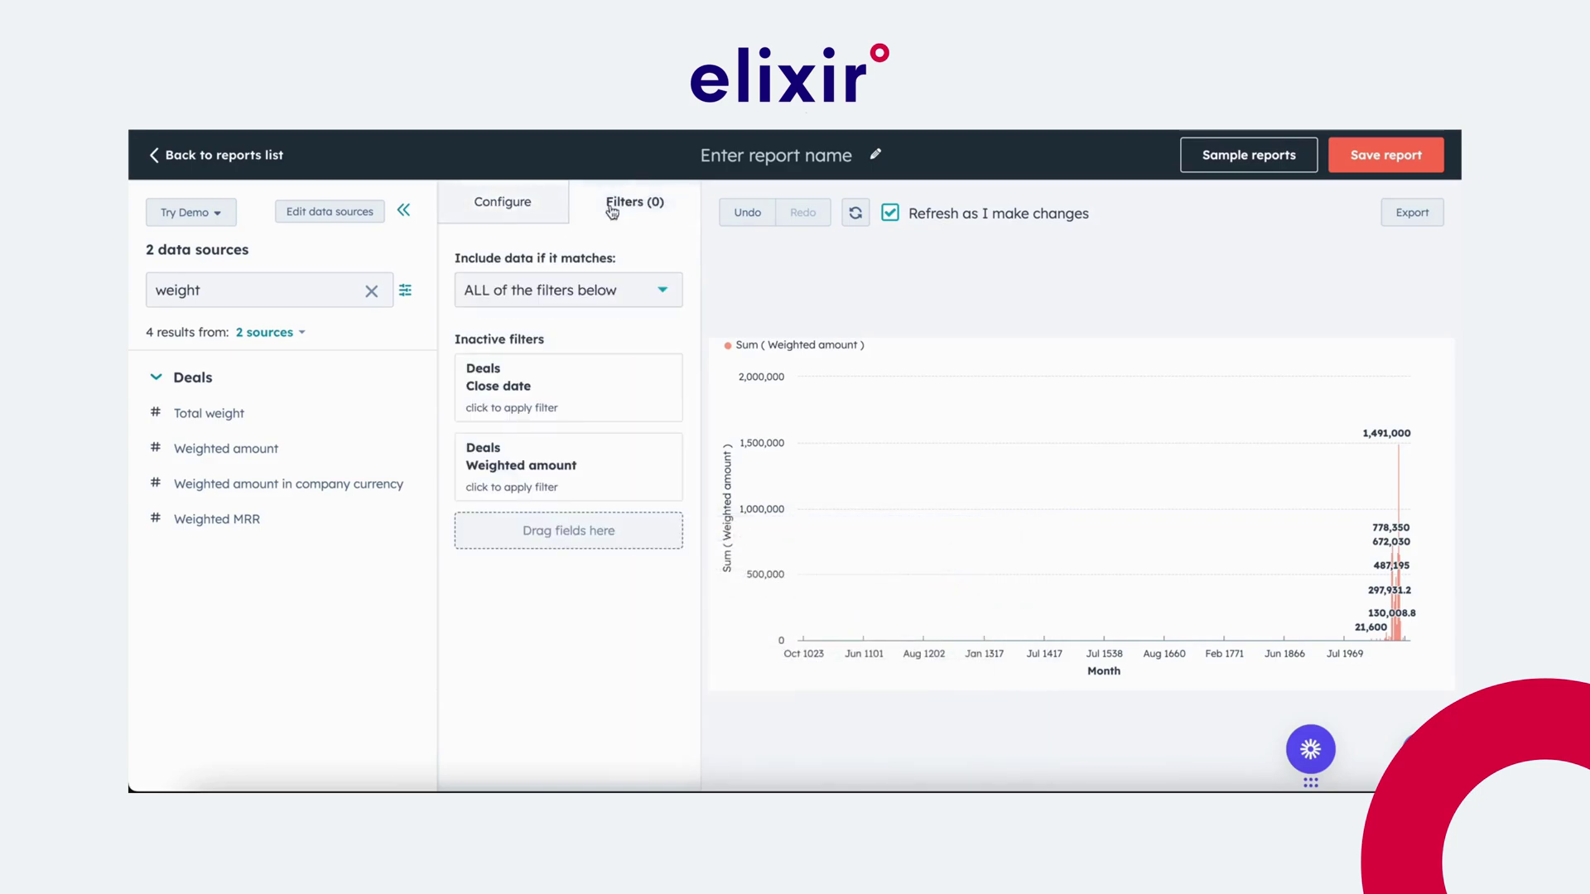
{"action": "left_click", "coordinate": [548, 412]}
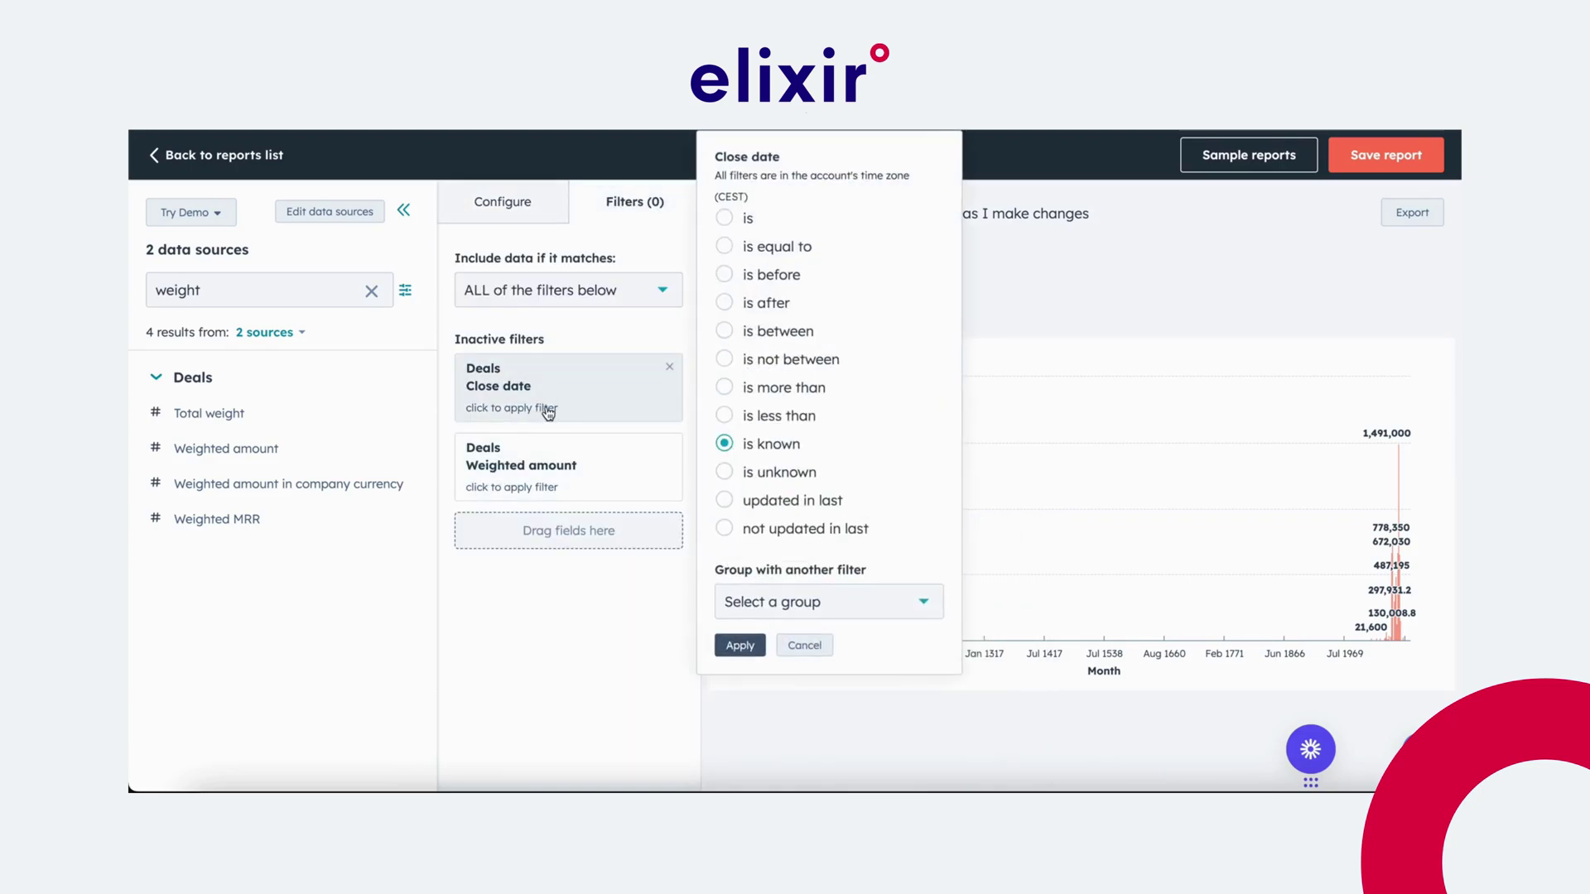
{"action": "left_click", "coordinate": [804, 389]}
{"action": "left_click", "coordinate": [899, 424]}
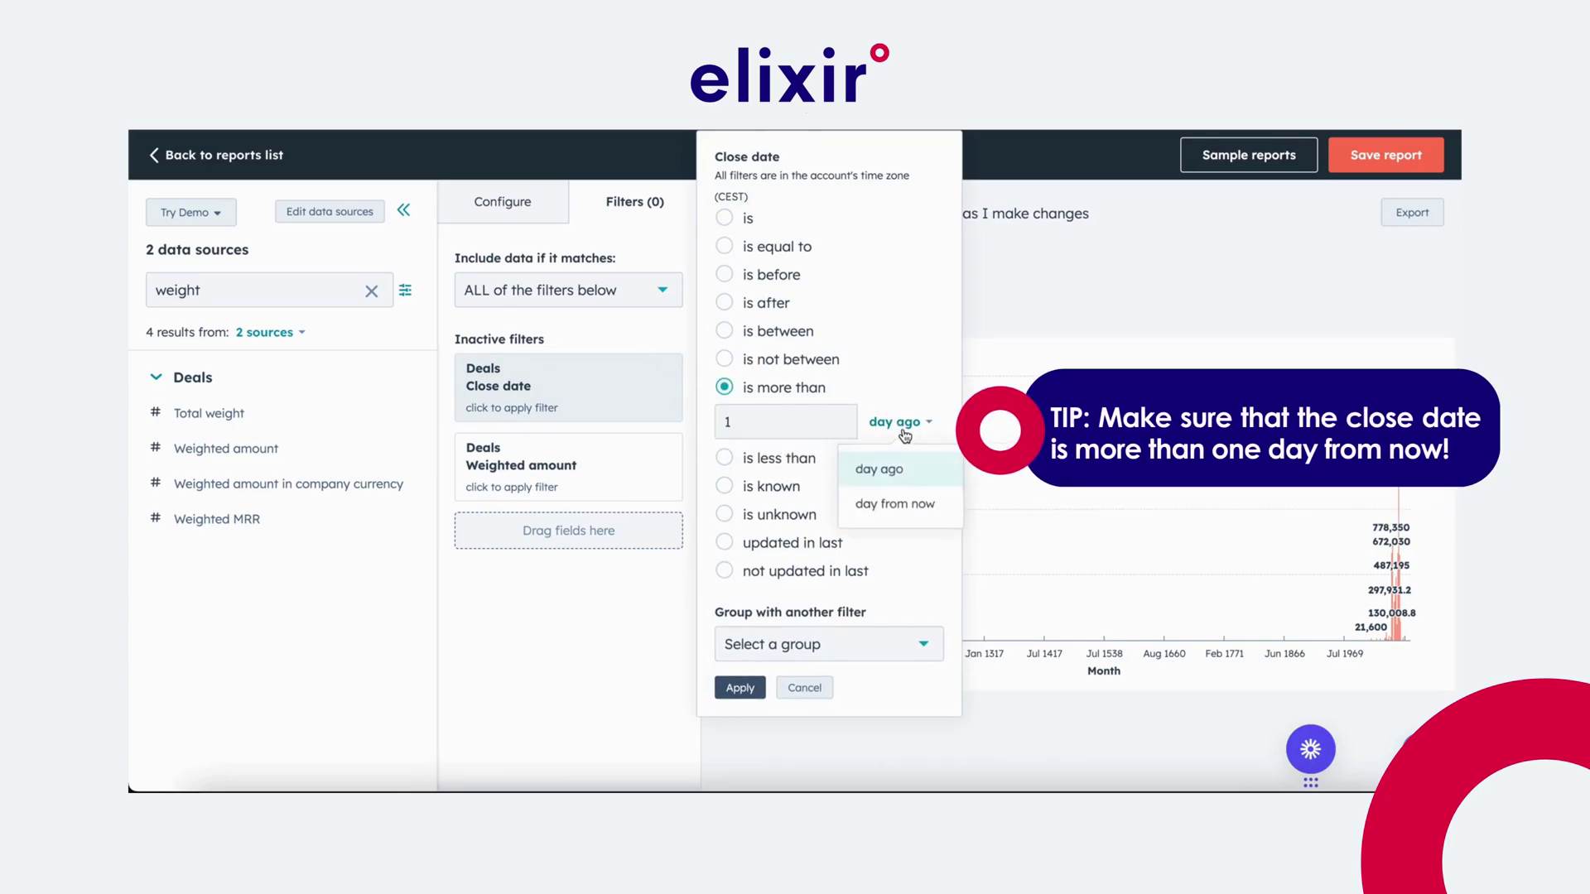
{"action": "left_click", "coordinate": [896, 507]}
{"action": "left_click", "coordinate": [753, 686]}
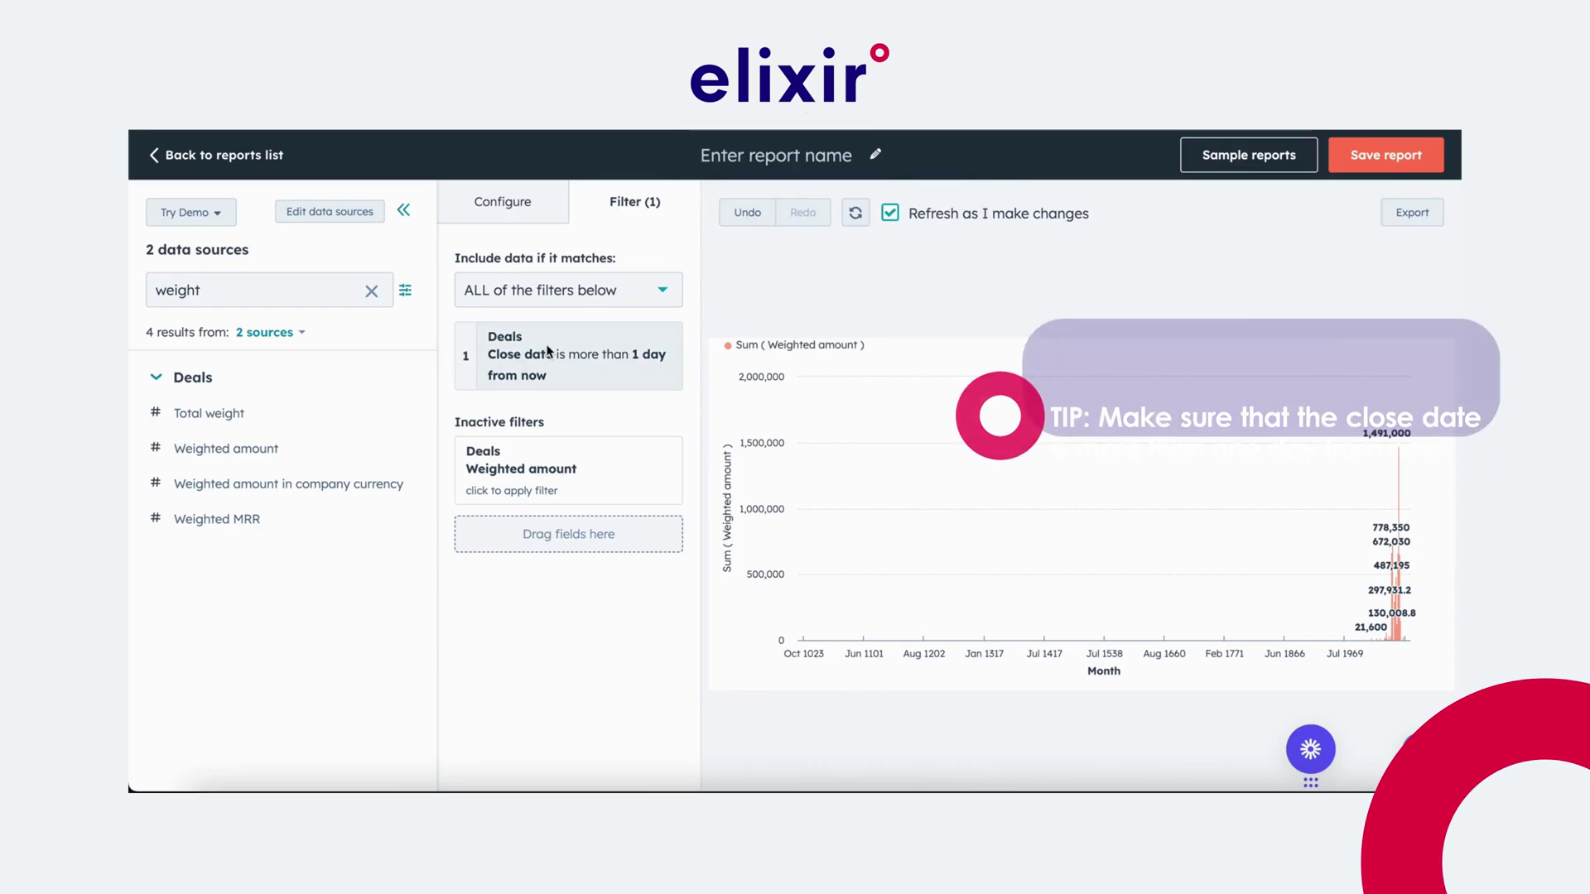
Search the data source properties for "pipel" and add the deal Pipeline property to the report's filter fields.
{"action": "triple_click", "coordinate": [263, 294]}
{"action": "key", "text": "BackSpace"}
{"action": "type", "text": "pipel"}
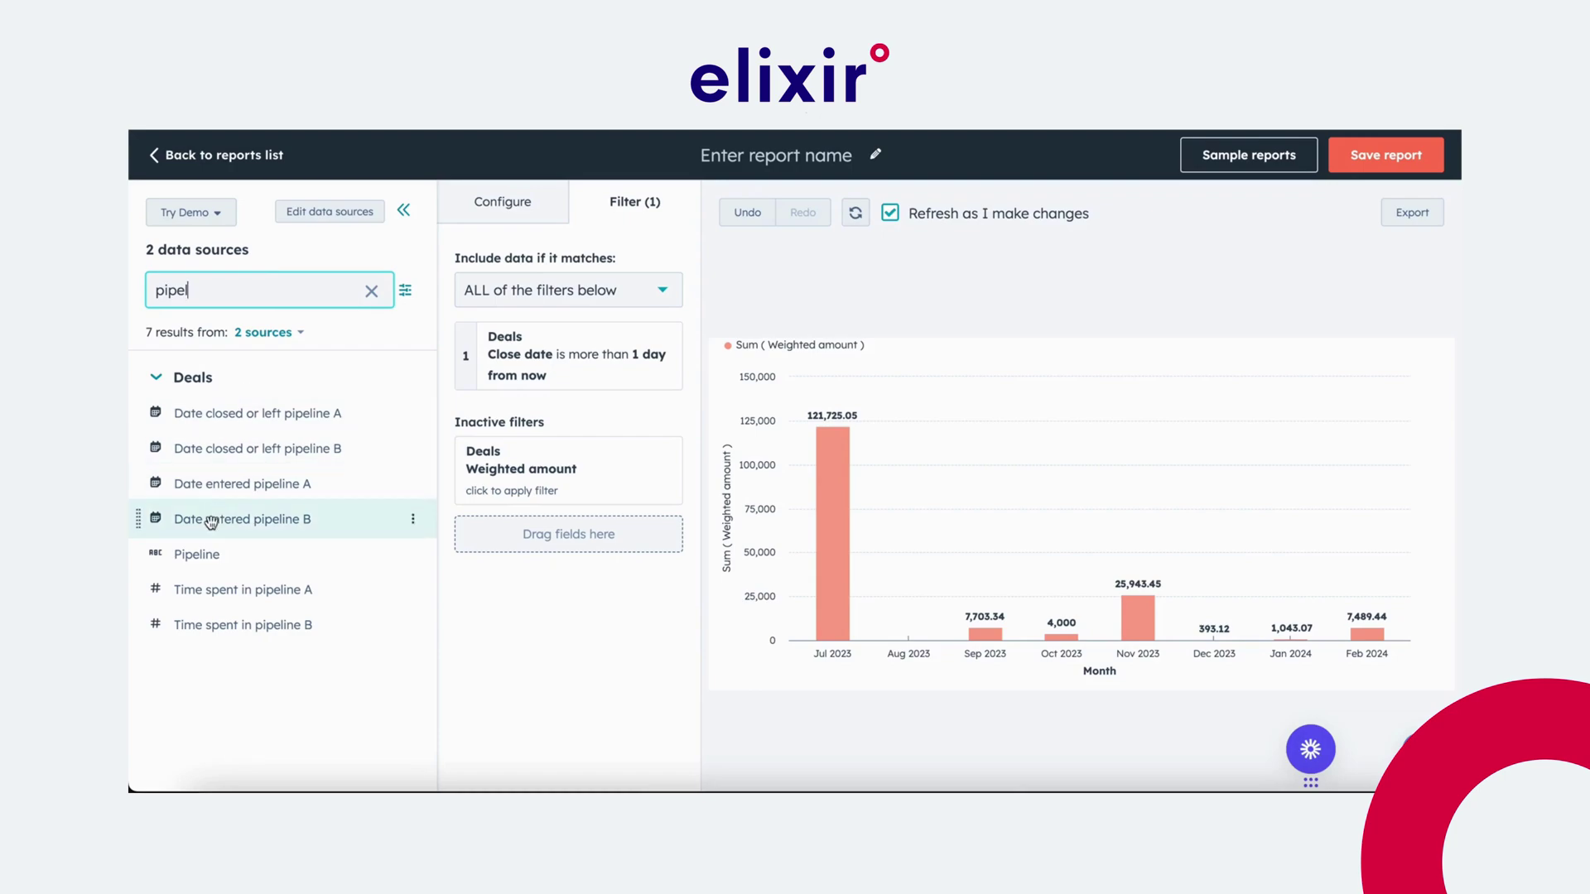
{"action": "left_click_drag", "start_coordinate": [213, 554], "coordinate": [545, 537]}
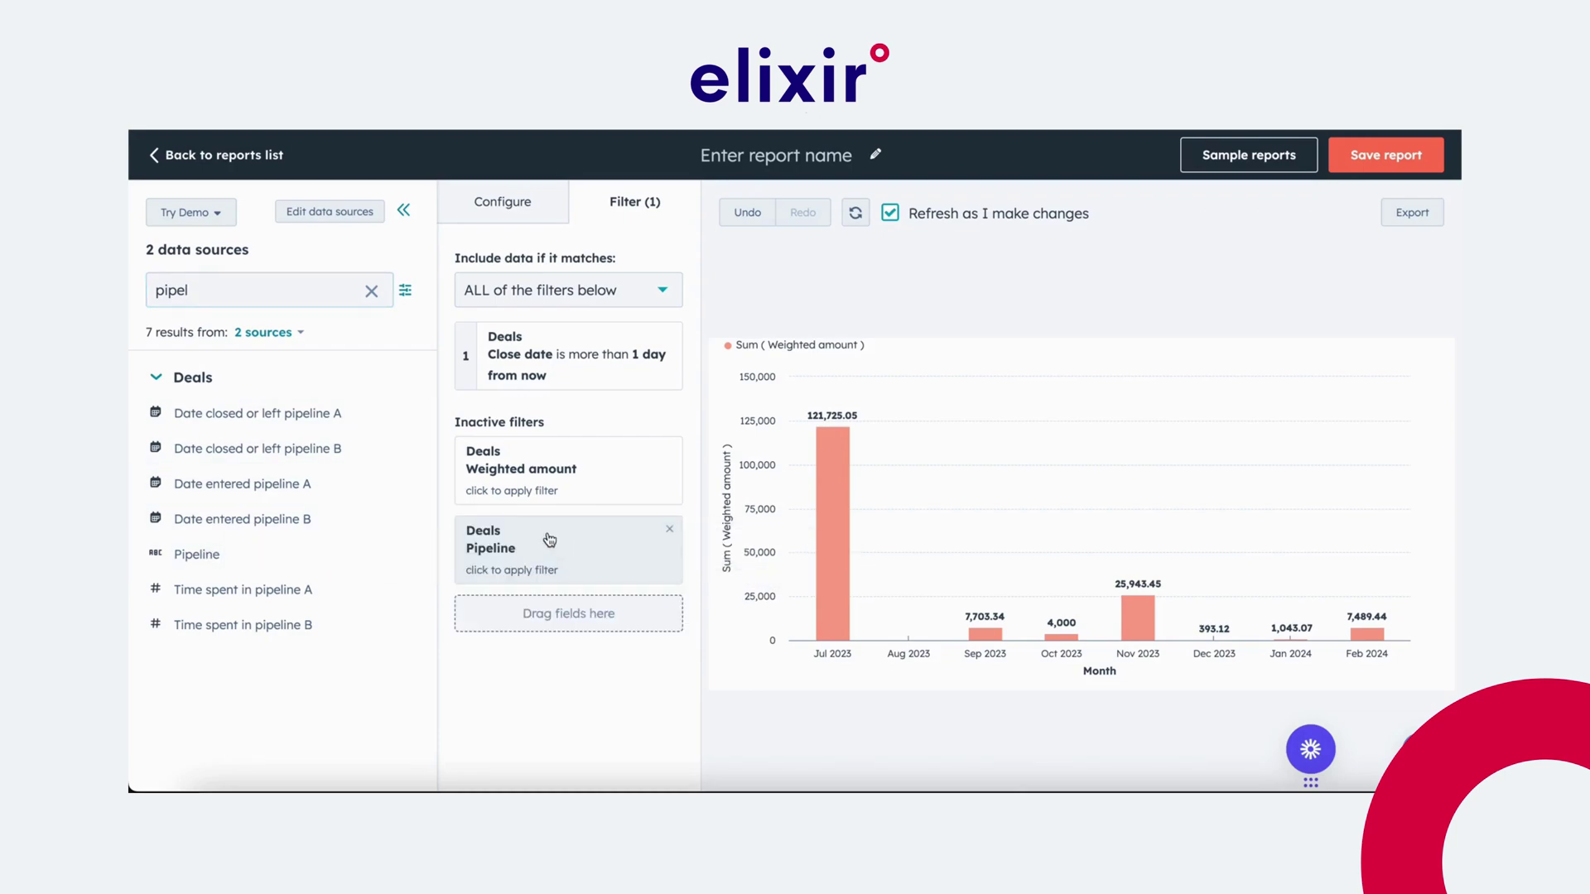
Apply the Pipeline filter so that the deal pipeline is any of "Sales Pipeline".
{"action": "left_click", "coordinate": [543, 538]}
{"action": "left_click", "coordinate": [771, 221]}
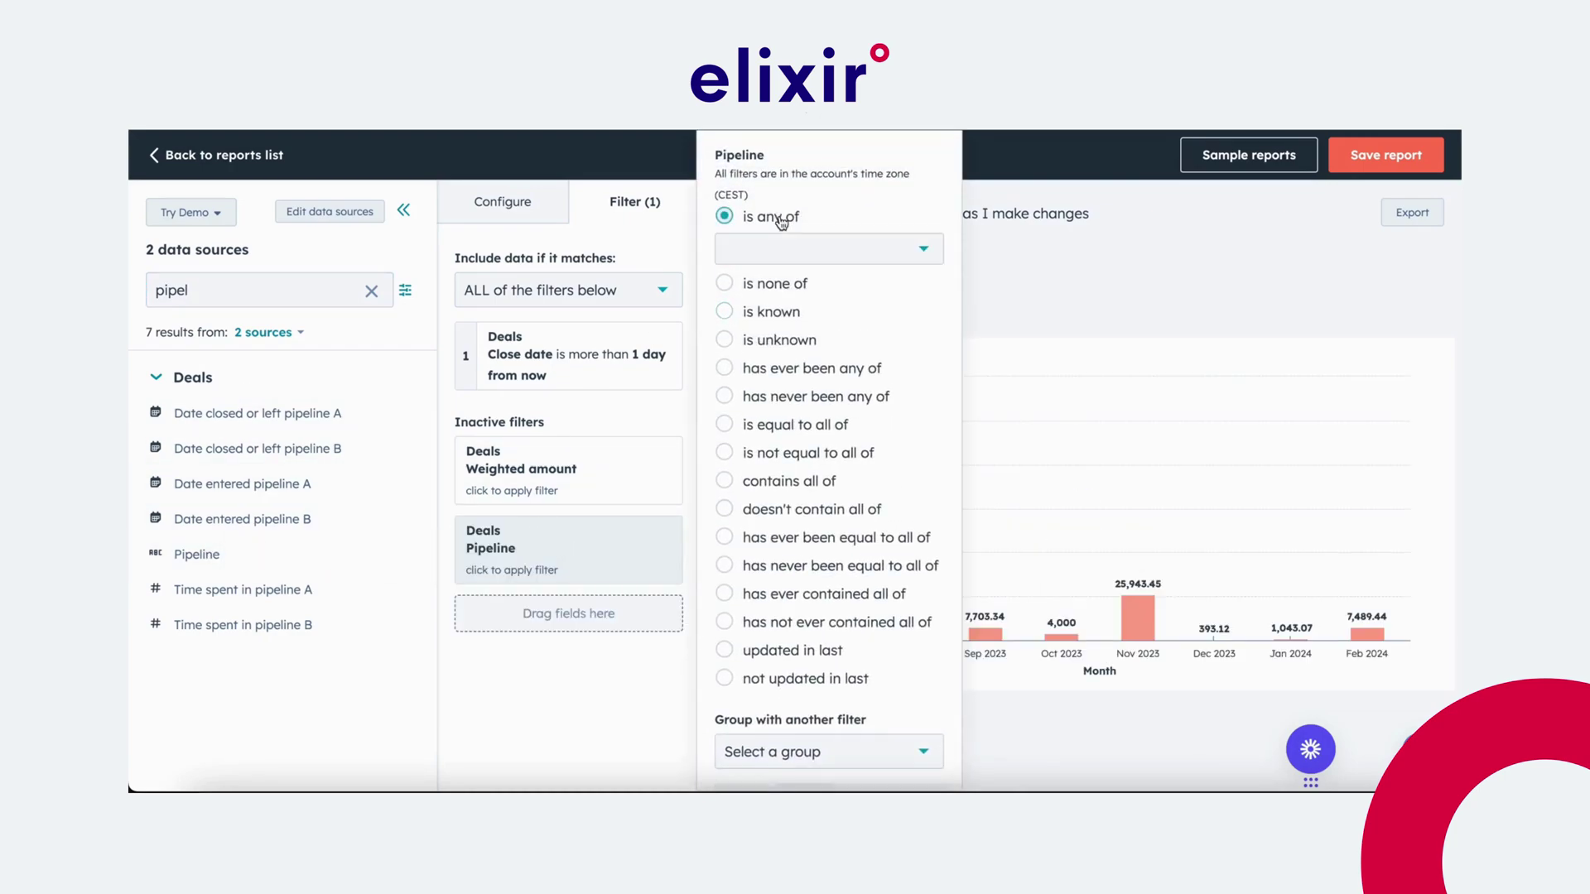
{"action": "left_click", "coordinate": [784, 250]}
{"action": "type", "text": "sales pip"}
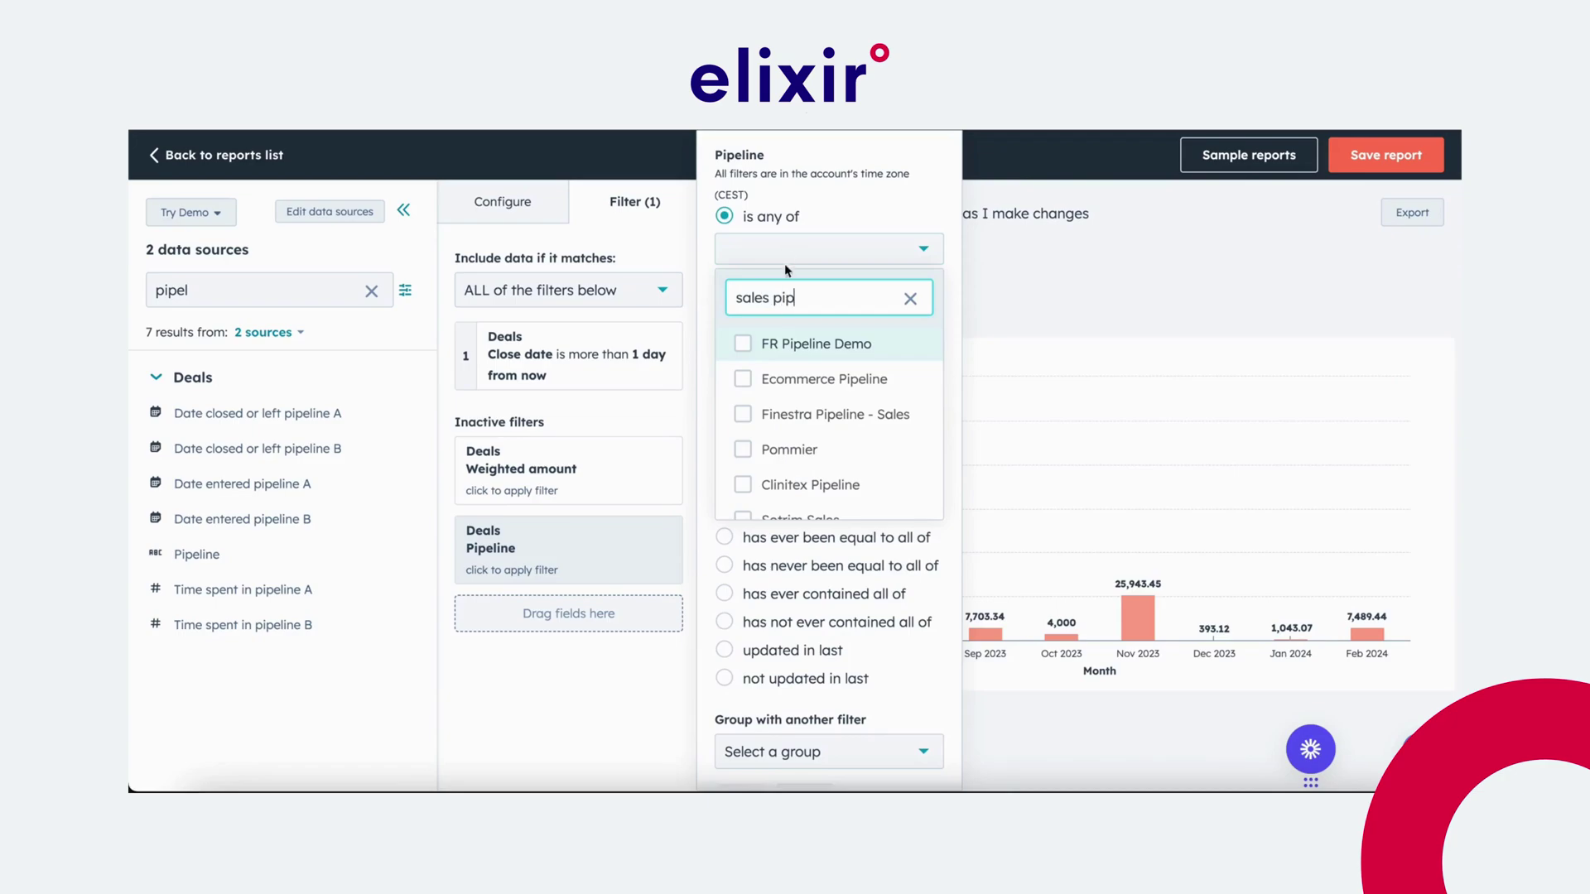
{"action": "left_click", "coordinate": [784, 413]}
{"action": "scroll", "coordinate": [742, 741], "scroll_direction": "down", "scroll_amount": 1}
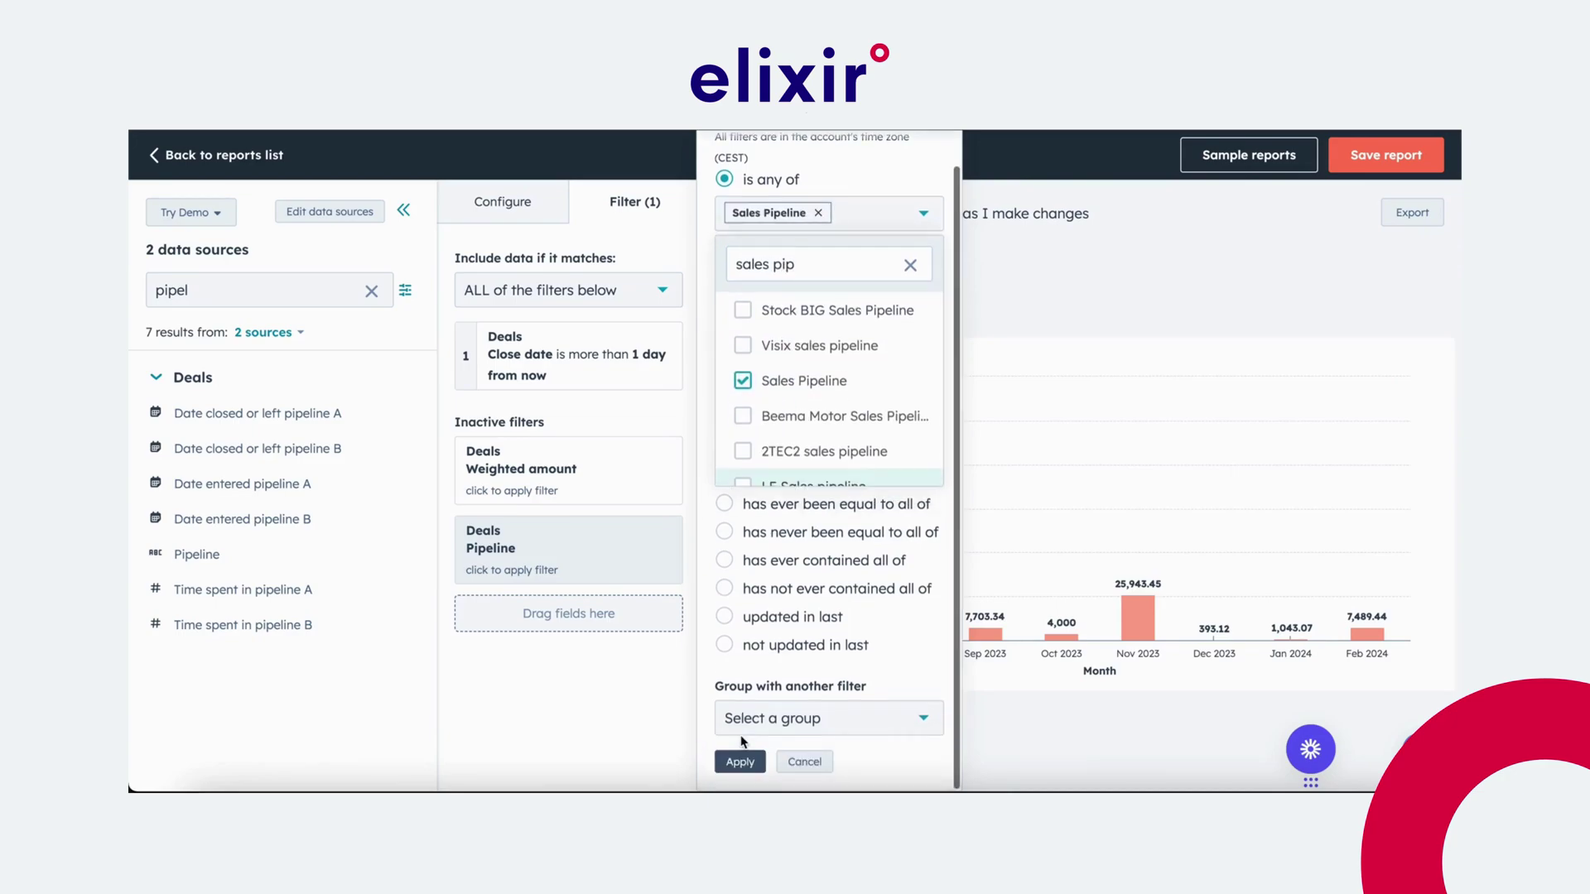
{"action": "left_click", "coordinate": [739, 761]}
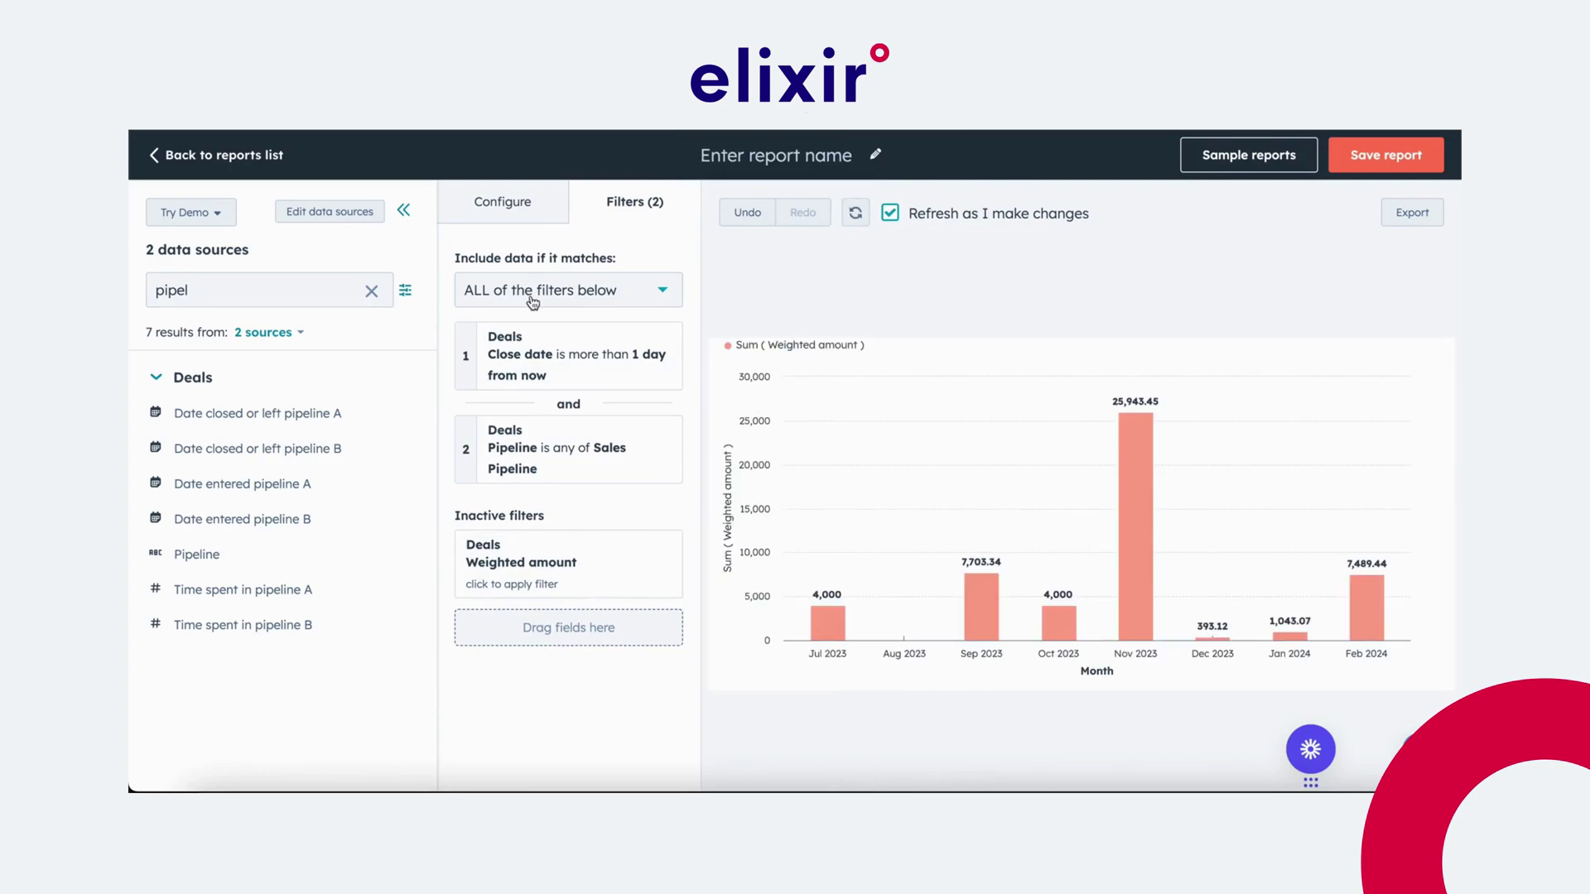
Search the properties for "trade" and break down the chart by the company property First Trade Show.
{"action": "left_click", "coordinate": [525, 218]}
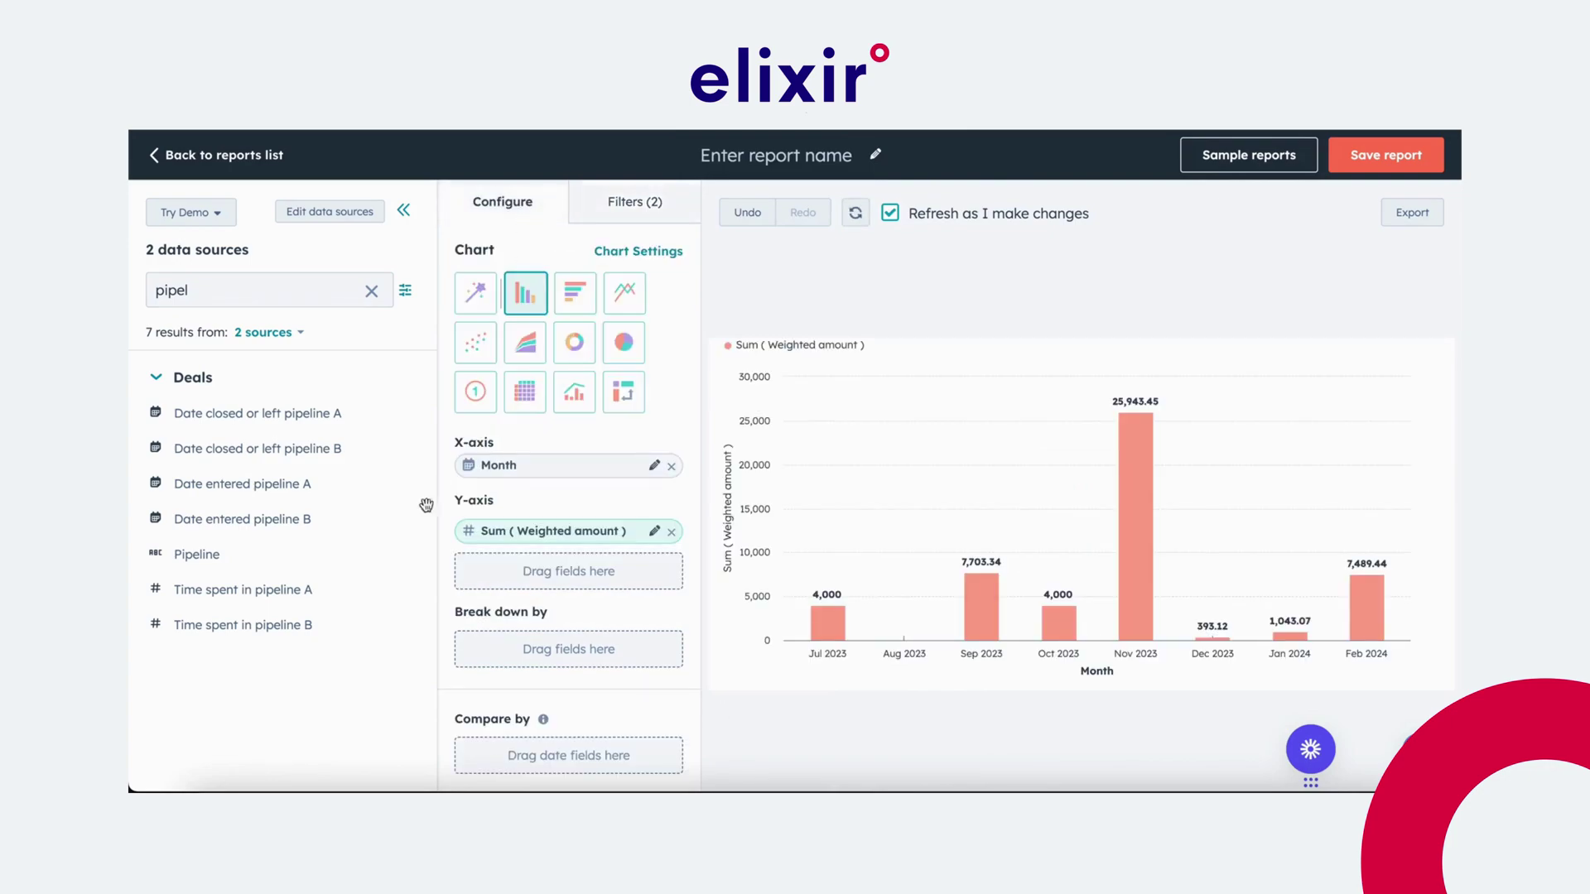
{"action": "double_click", "coordinate": [279, 290]}
{"action": "key", "text": "BackSpace"}
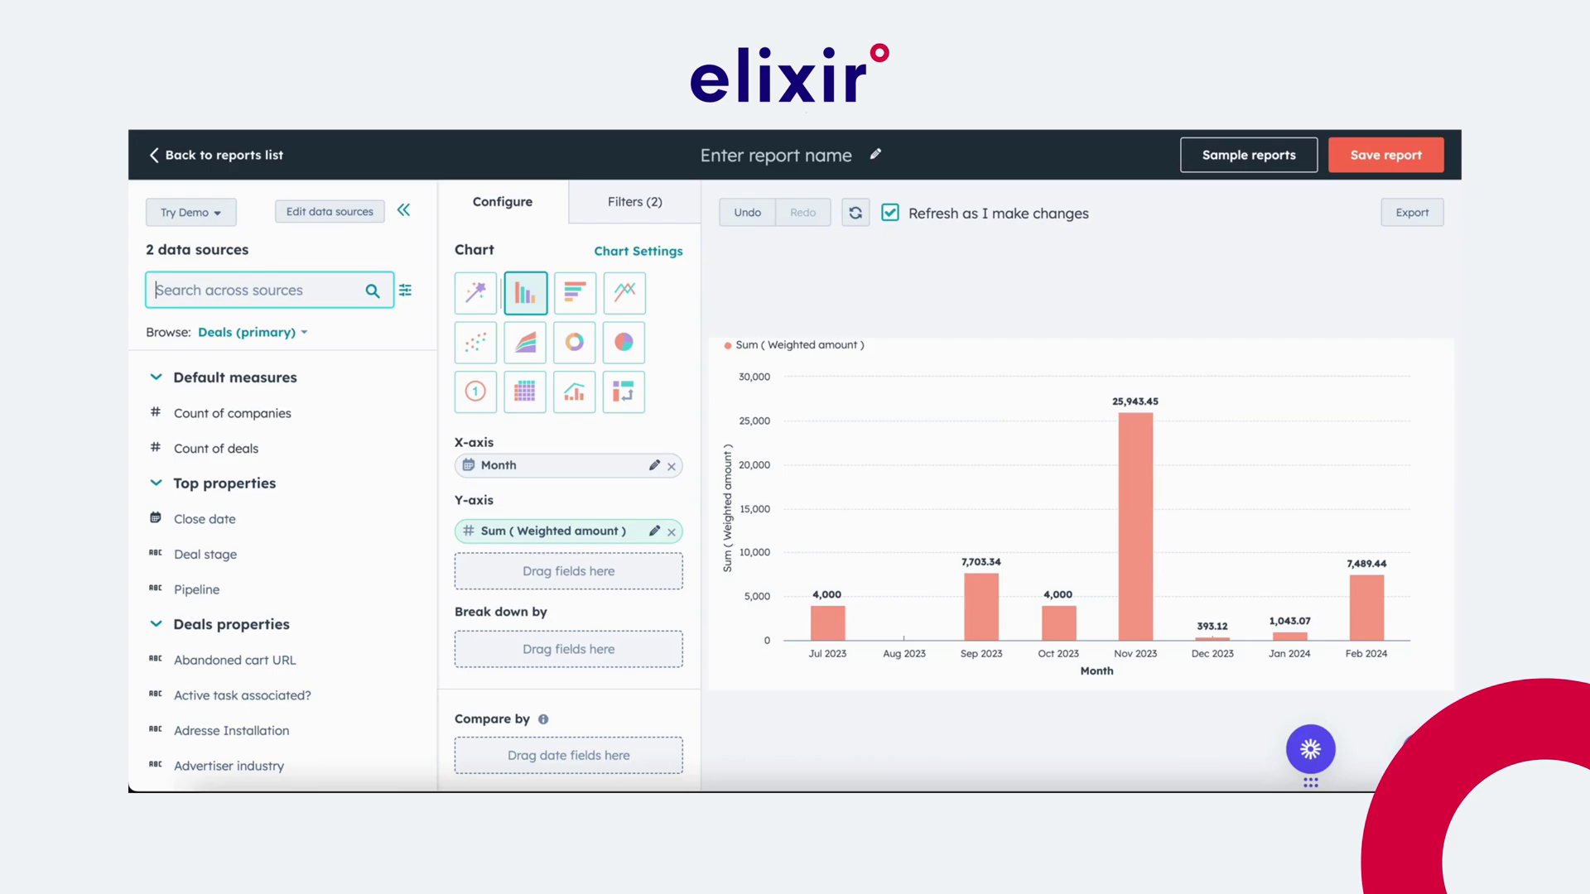
{"action": "type", "text": "trade"}
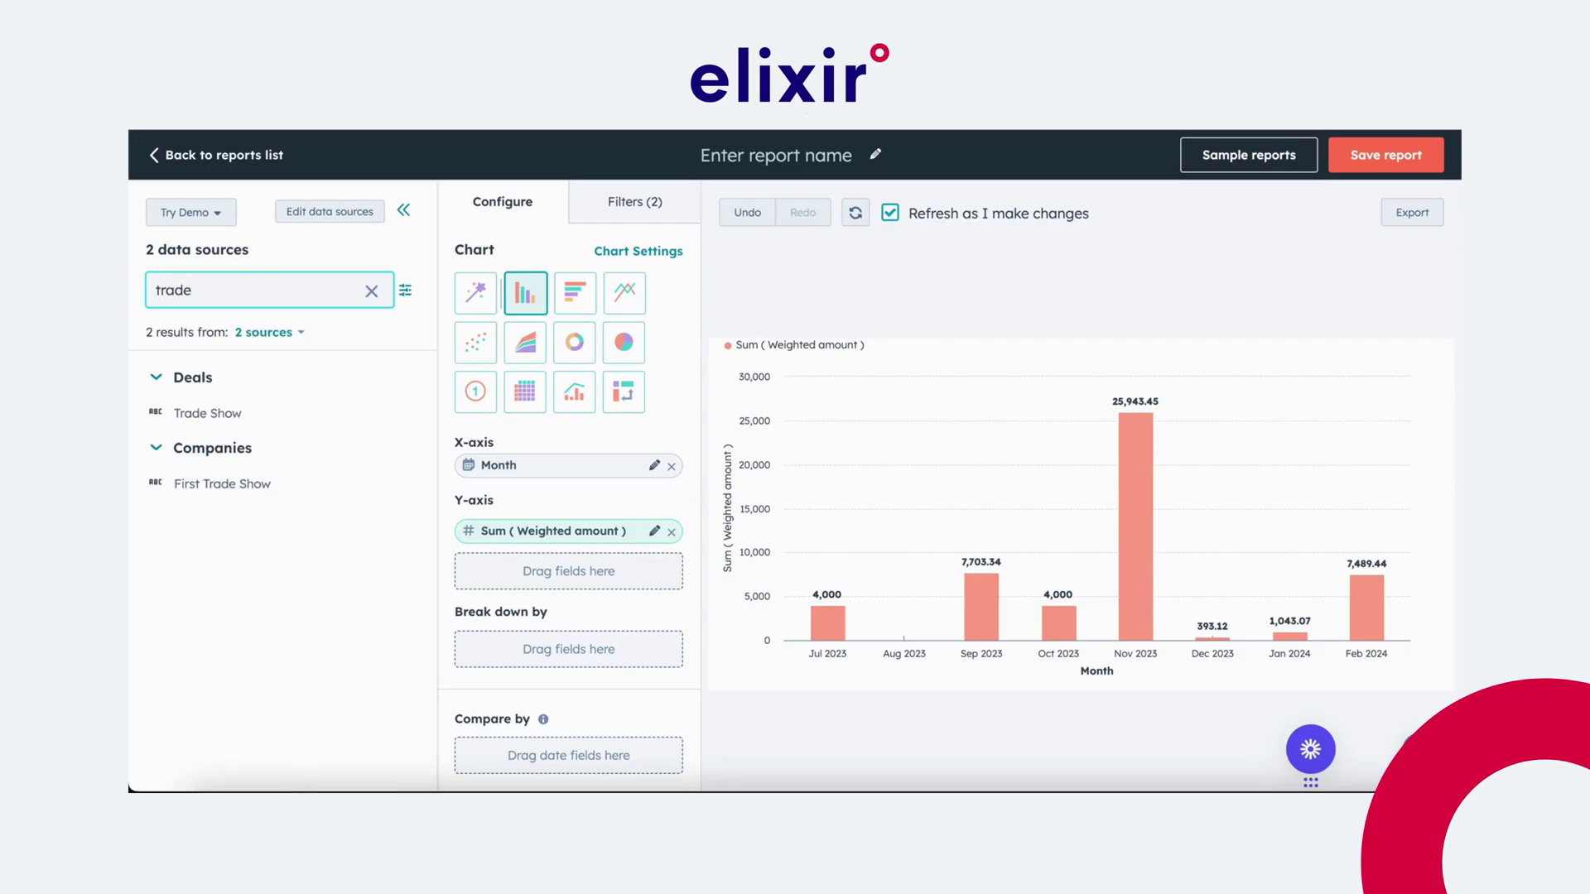
{"action": "left_click_drag", "start_coordinate": [249, 483], "coordinate": [496, 656]}
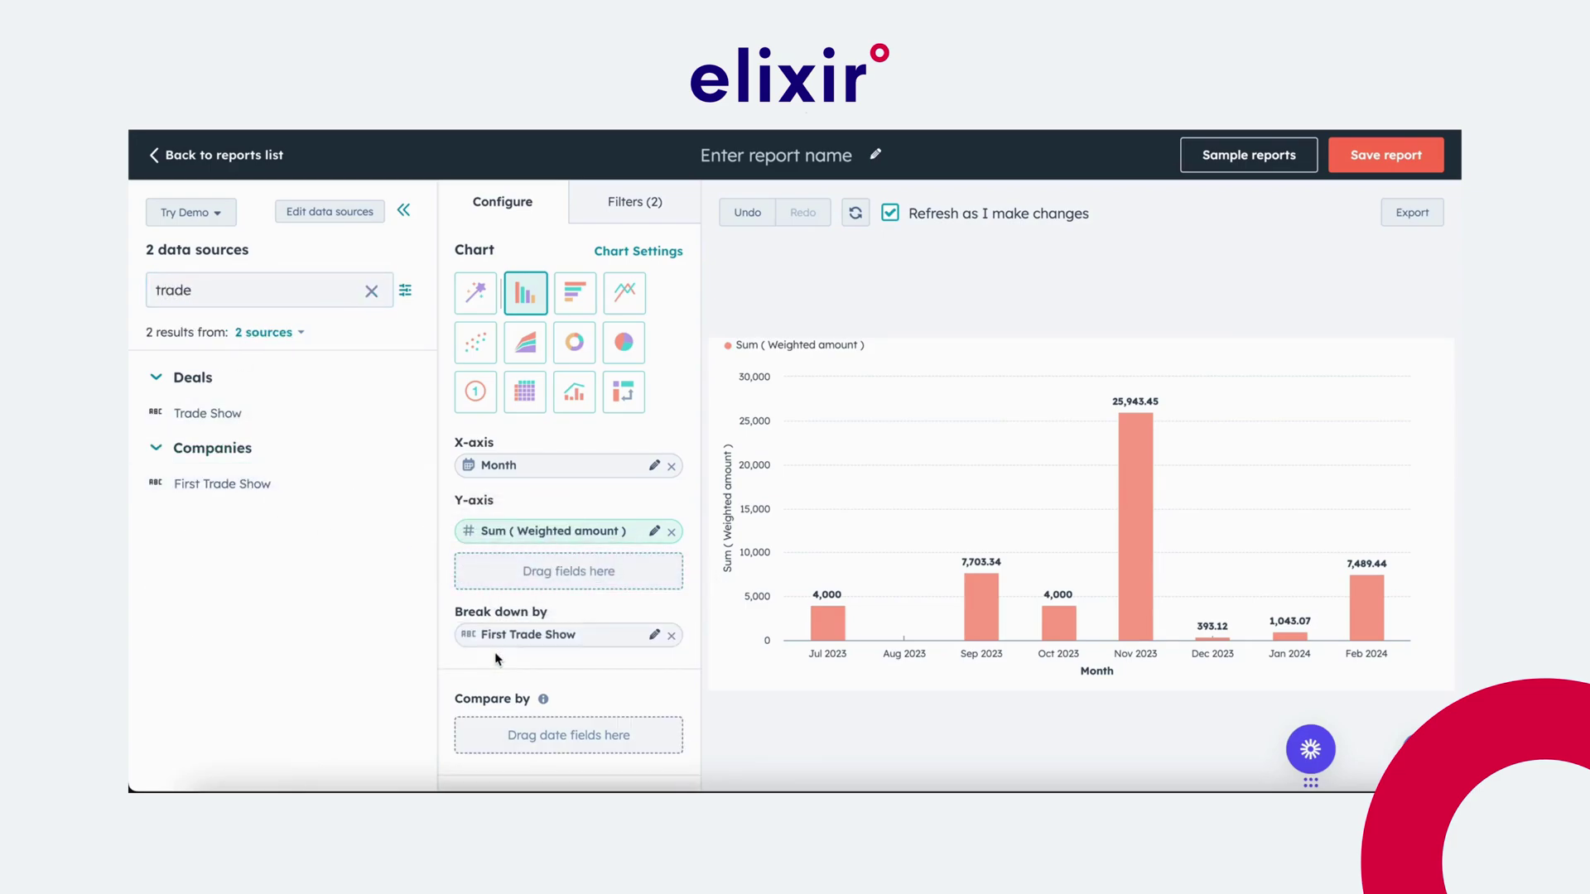
Open the report's filter settings.
{"action": "left_click", "coordinate": [671, 222]}
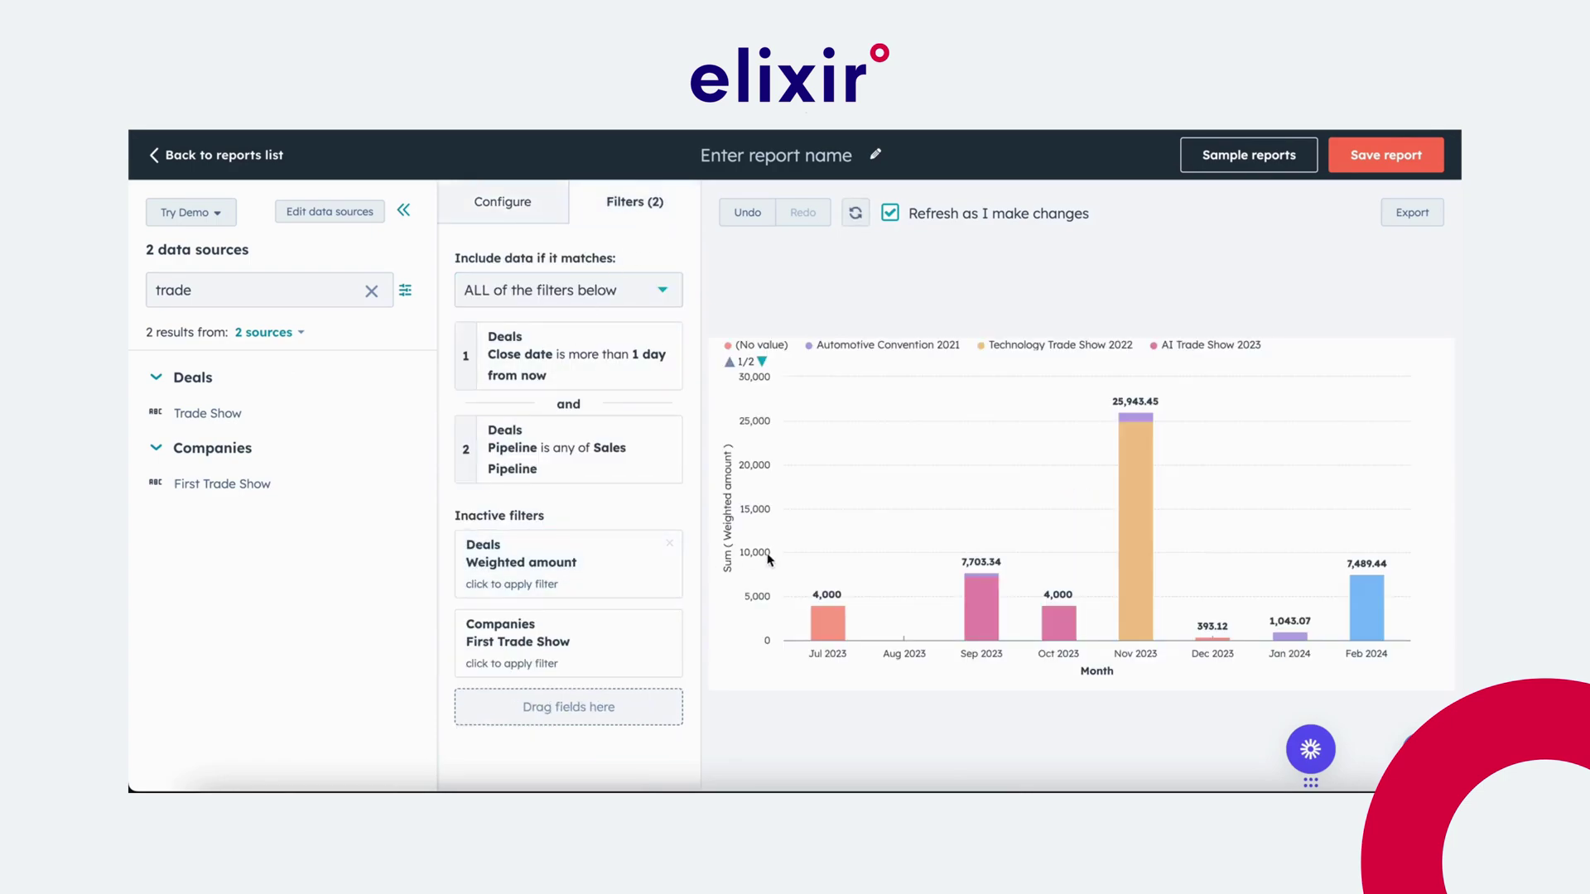